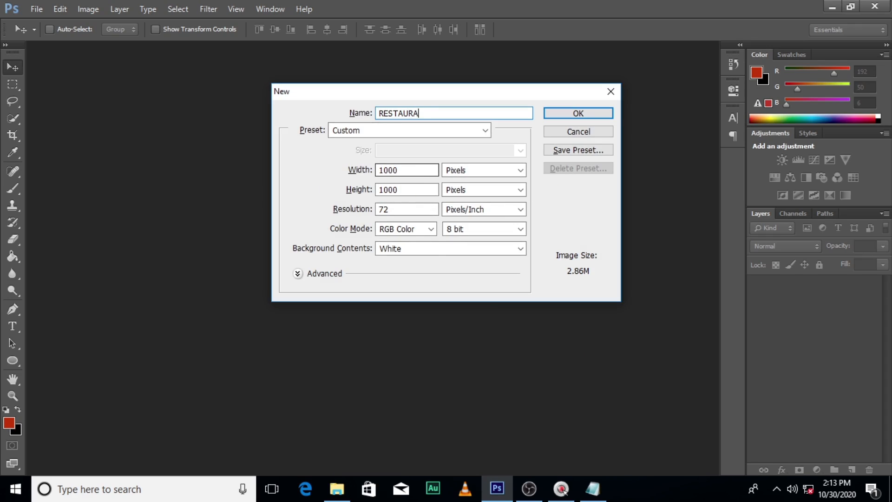
# - Create the 1000 × 1000 px document named RESTAURANT and place guides along all four canvas edges
pyautogui.click(593, 110)
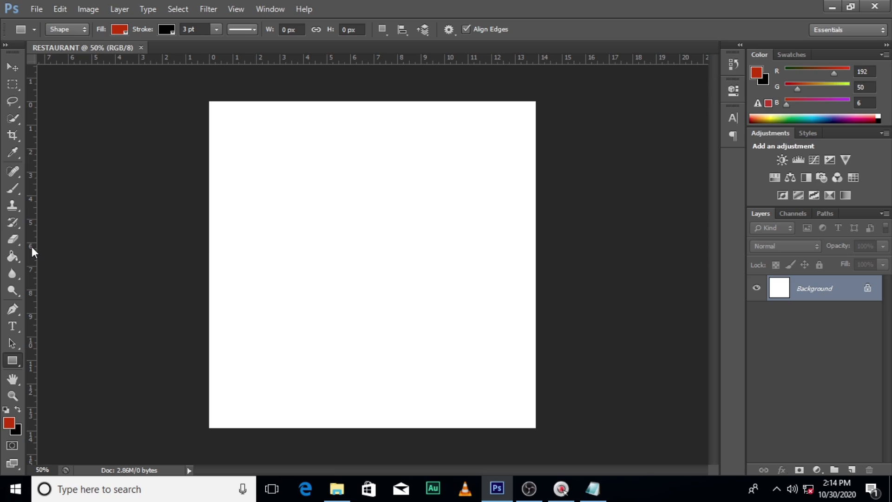
pyautogui.moveTo(33, 251); pyautogui.dragTo(209, 259)
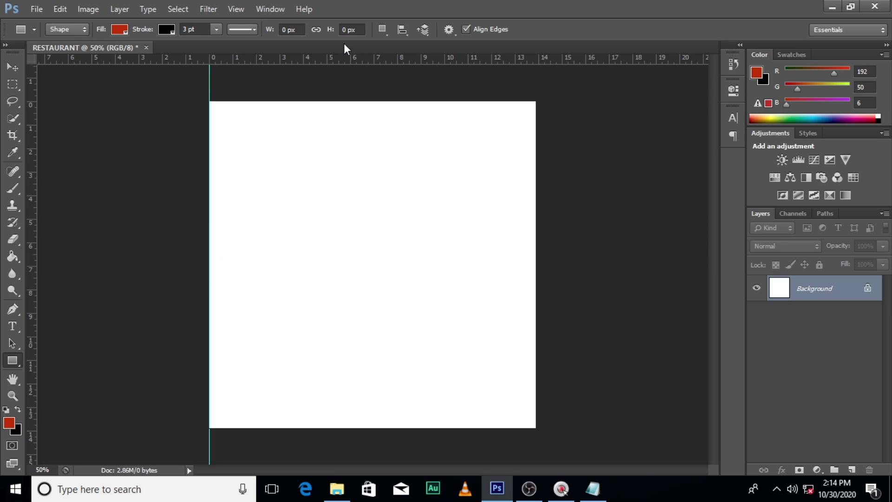
pyautogui.moveTo(343, 58); pyautogui.dragTo(343, 102)
pyautogui.moveTo(30, 209); pyautogui.dragTo(536, 209)
pyautogui.moveTo(430, 60); pyautogui.dragTo(402, 428)
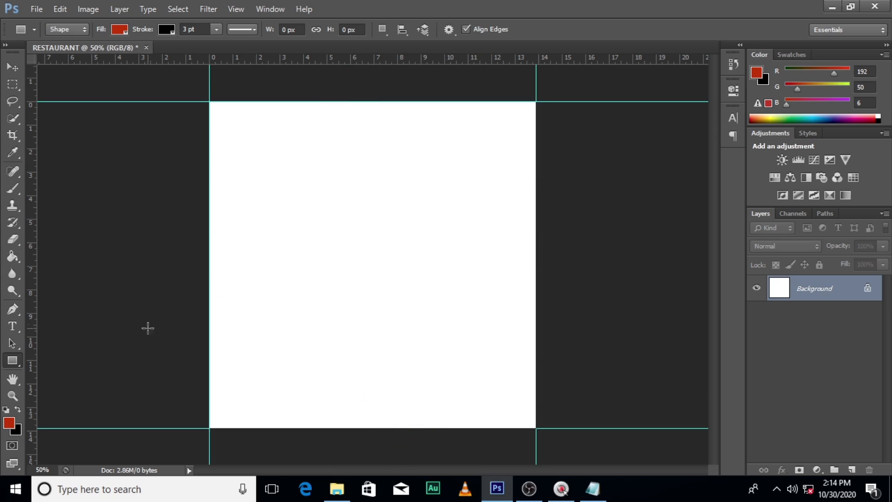
# - Add vertical and horizontal centre guides, plus two horizontal guides at about 4.8 and 10.5 on the vertical ruler
pyautogui.moveTo(35, 326); pyautogui.dragTo(368, 303)
pyautogui.moveTo(400, 62); pyautogui.dragTo(394, 262)
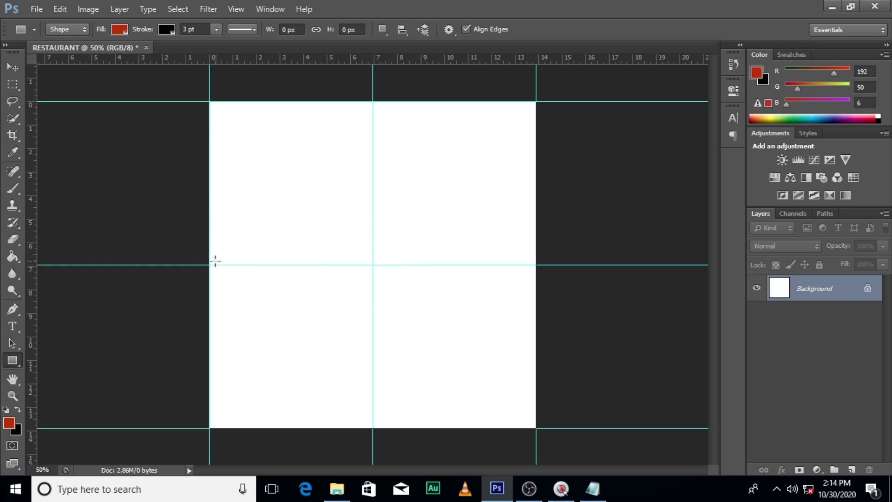
pyautogui.moveTo(303, 61); pyautogui.dragTo(305, 214)
pyautogui.moveTo(333, 60); pyautogui.dragTo(328, 348)
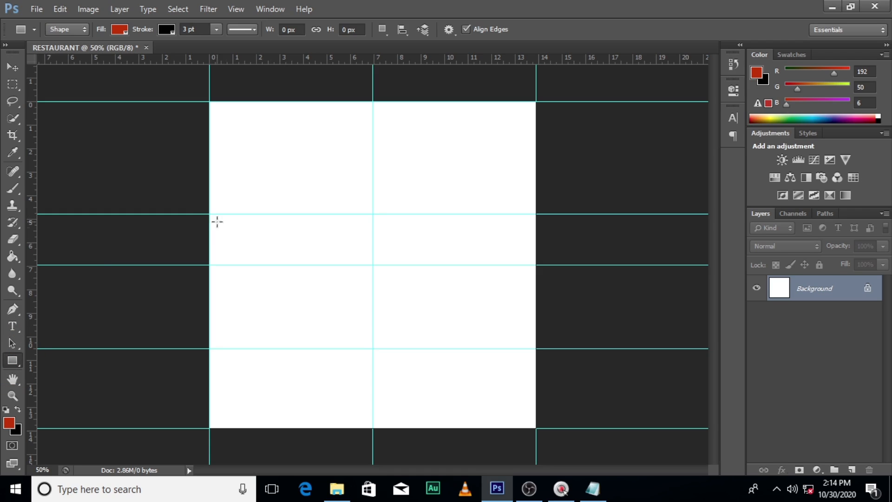
# - Draw a red rectangle about 386 × 268 px at the canvas's left edge below the upper inner guide, and remove its stroke
pyautogui.moveTo(203, 214); pyautogui.dragTo(330, 301)
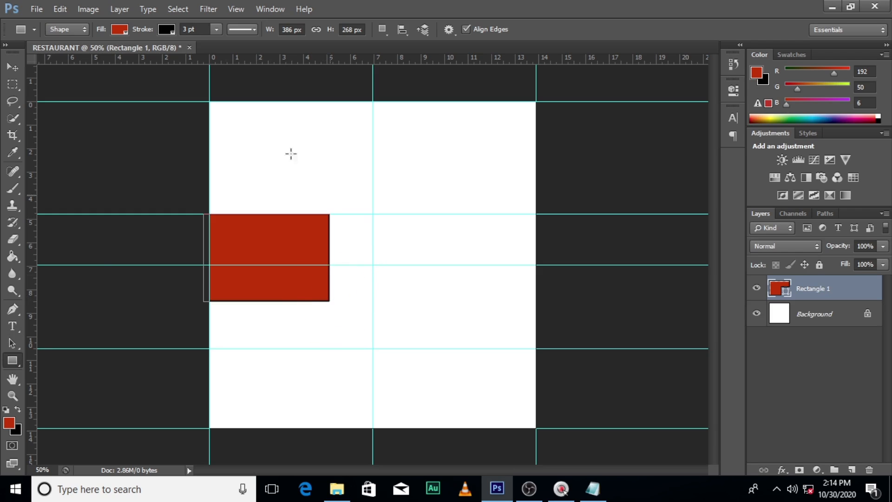
pyautogui.click(174, 32)
pyautogui.click(111, 54)
pyautogui.click(389, 1)
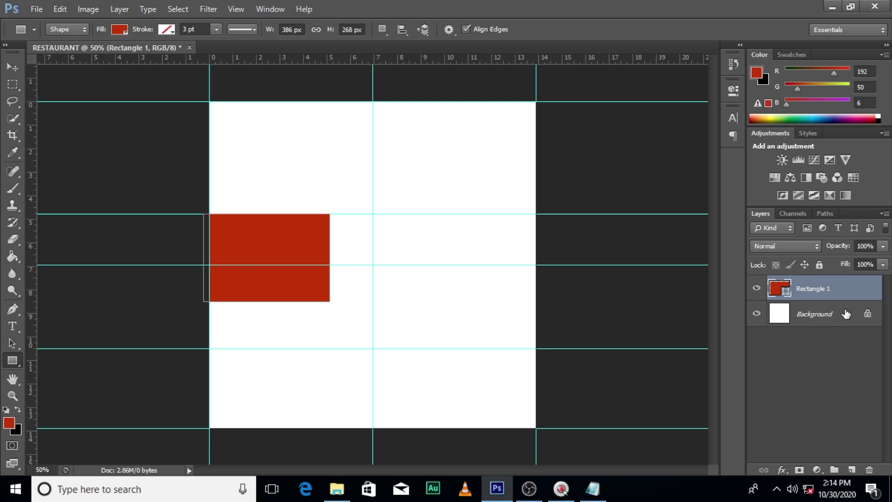
# - Duplicate the red rectangle and place the copy directly beneath it with a narrow gap
pyautogui.hotkey('ctrl', 'j')
pyautogui.press('v')
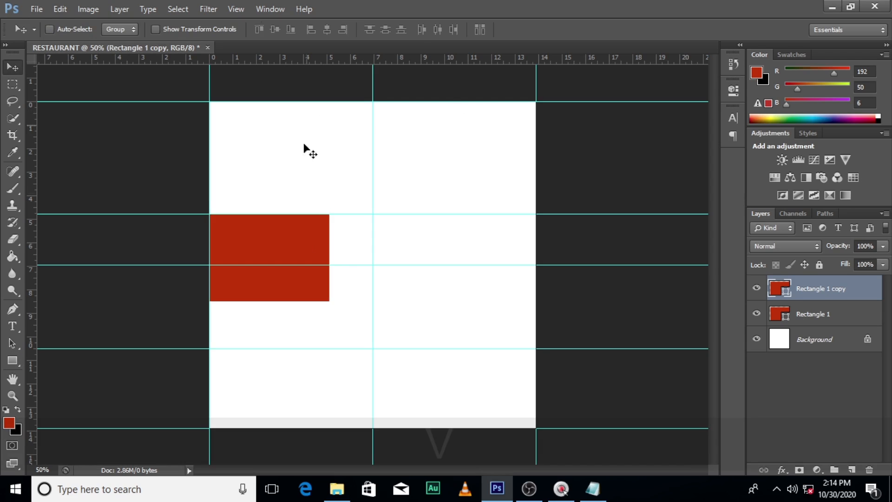
pyautogui.moveTo(280, 238); pyautogui.dragTo(278, 330)
# - Rename the original rectangle's layer as 1 and the copy's layer as 2
pyautogui.doubleClick(813, 314)
pyautogui.write('1')
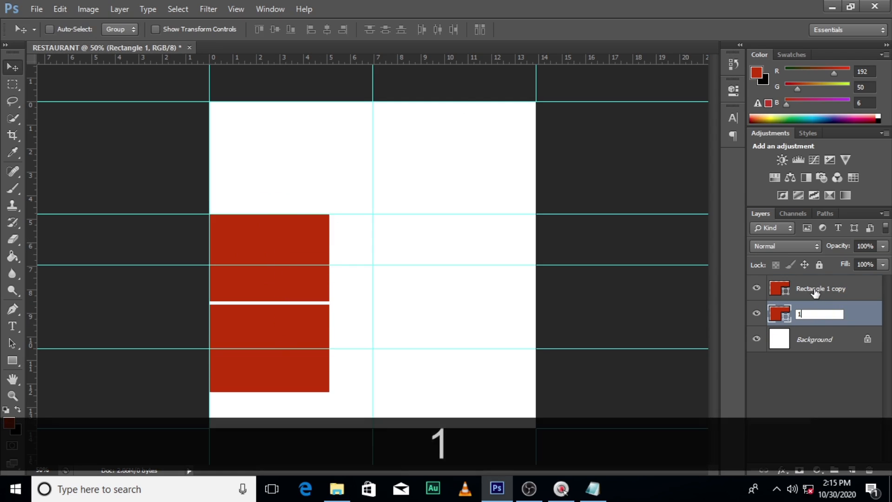
pyautogui.press('Return')
pyautogui.doubleClick(811, 289)
pyautogui.write('2')
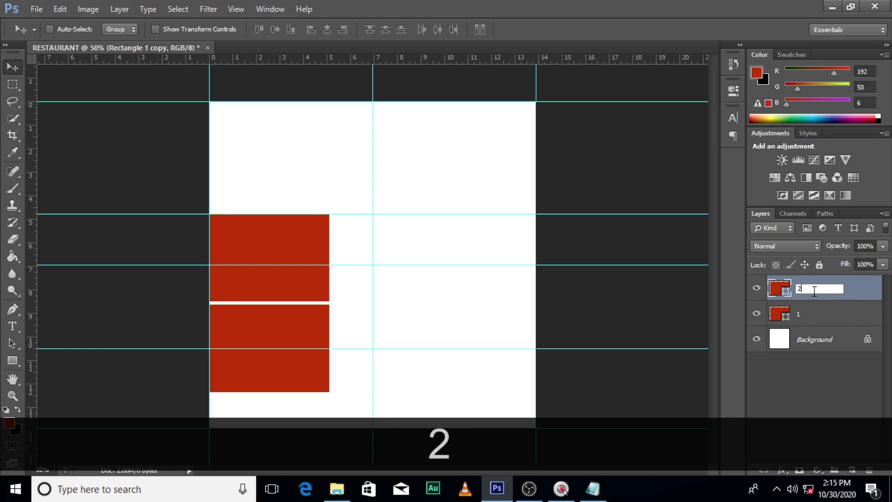
# - Duplicate layers 1 and 2 together and move the copies right to form a second column with a matching narrow gap
pyautogui.click(839, 318)
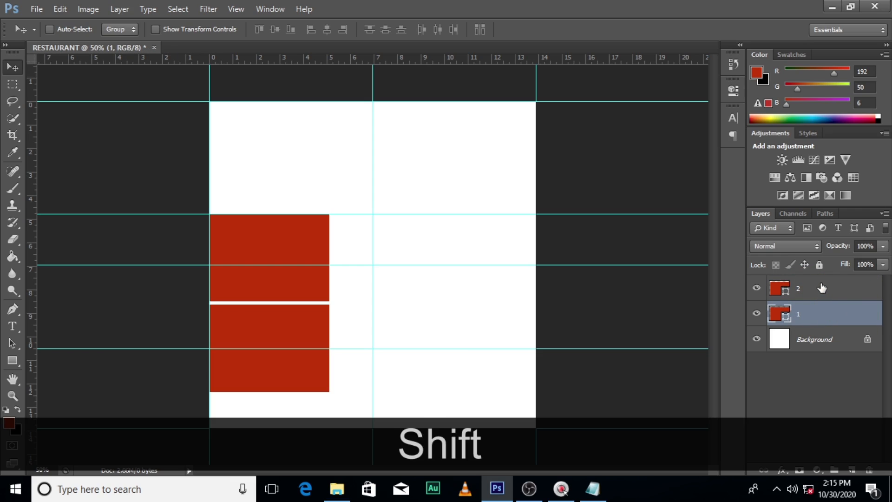
pyautogui.keyDown('shift'); pyautogui.click(819, 290); pyautogui.keyUp('shift')
pyautogui.hotkey('ctrl', 'j')
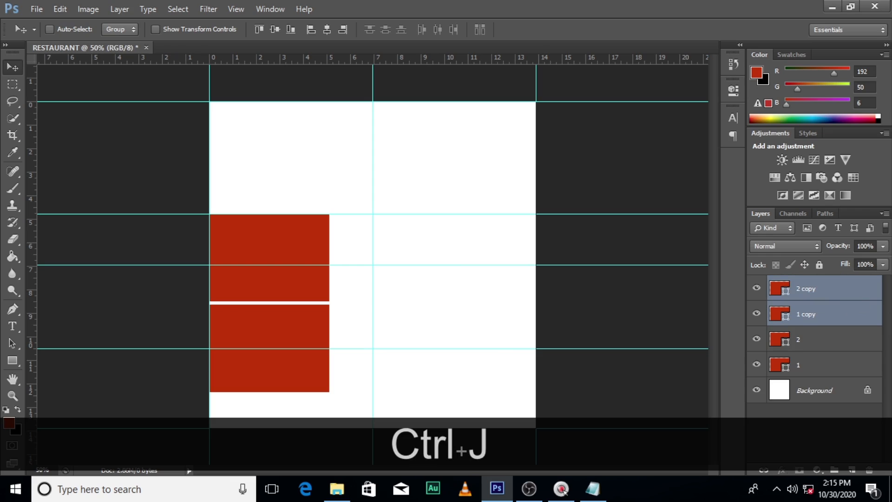
pyautogui.moveTo(292, 272); pyautogui.dragTo(433, 278)
pyautogui.hotkey('ctrl', '=')
pyautogui.hotkey('ctrl', '=')
pyautogui.hotkey('ctrl', '=')
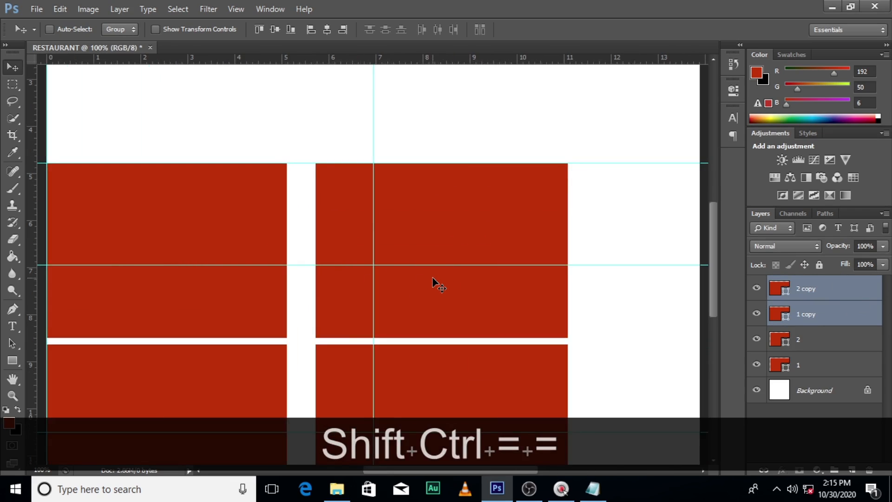
pyautogui.hotkey('ctrl', '-')
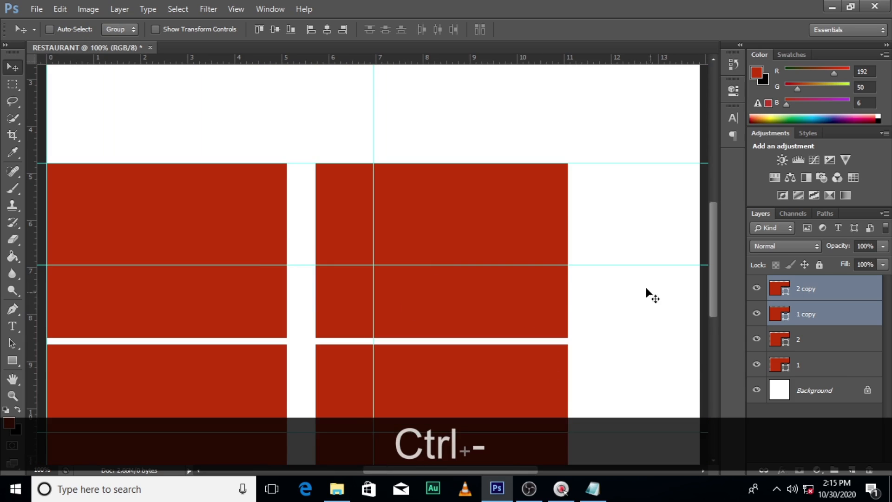
pyautogui.scroll(-1, 604, 286)
pyautogui.hotkey('shift', 'Left')
pyautogui.hotkey('shift', 'Left')
pyautogui.hotkey('shift', 'Left')
pyautogui.hotkey('shift', 'Left')
pyautogui.hotkey('shift', 'Left')
pyautogui.hotkey('shift', 'Left')
pyautogui.hotkey('shift', 'Left')
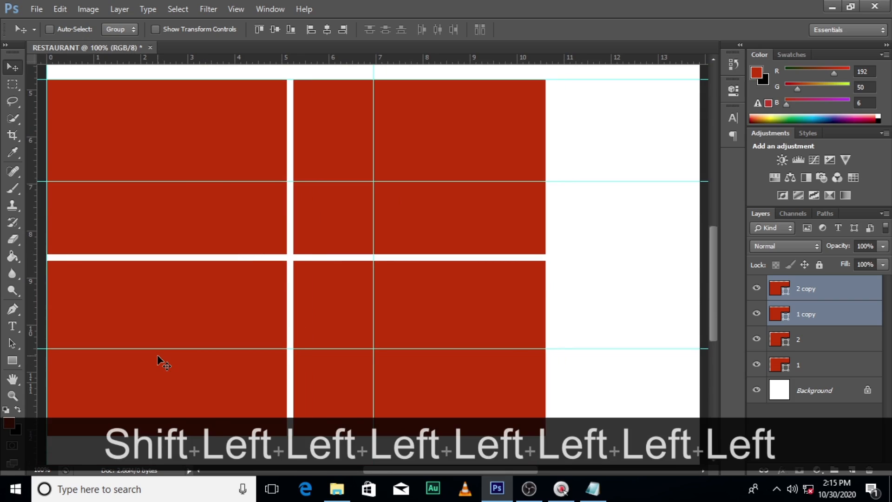
# - Duplicate the second column's two rectangles and move the copies right as a third column with the same gap
pyautogui.press('ctrl')
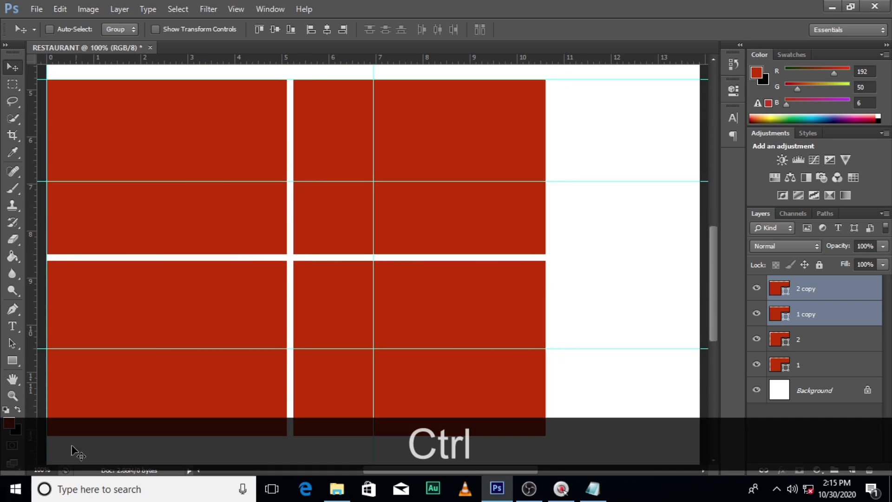
pyautogui.hotkey('ctrl', 'j')
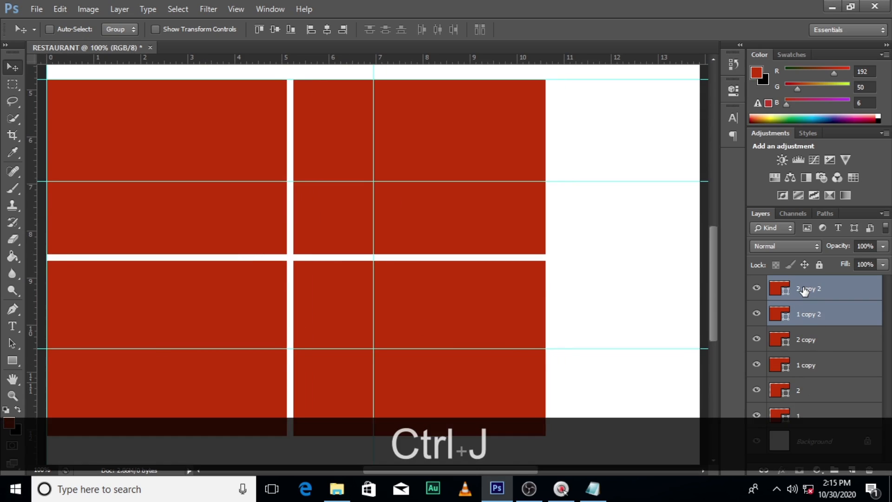
pyautogui.moveTo(288, 216); pyautogui.dragTo(550, 215)
pyautogui.press('Left')
pyautogui.press('Left')
pyautogui.press('Left')
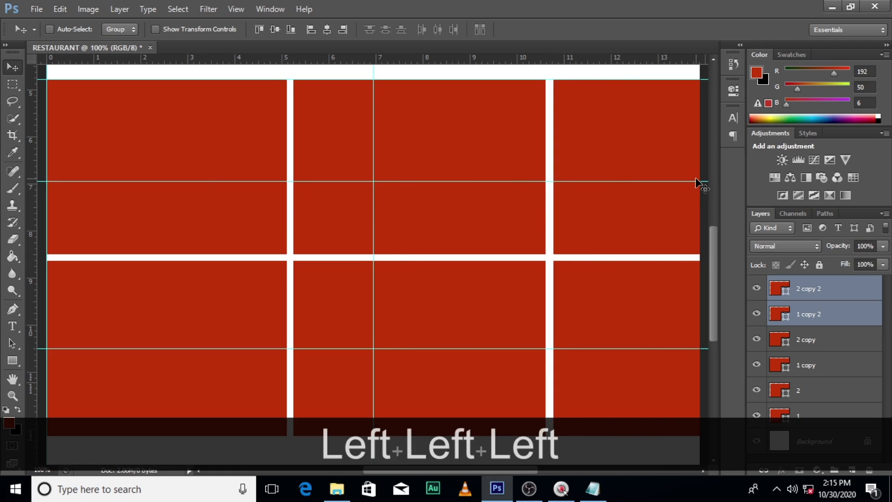
pyautogui.press('Left')
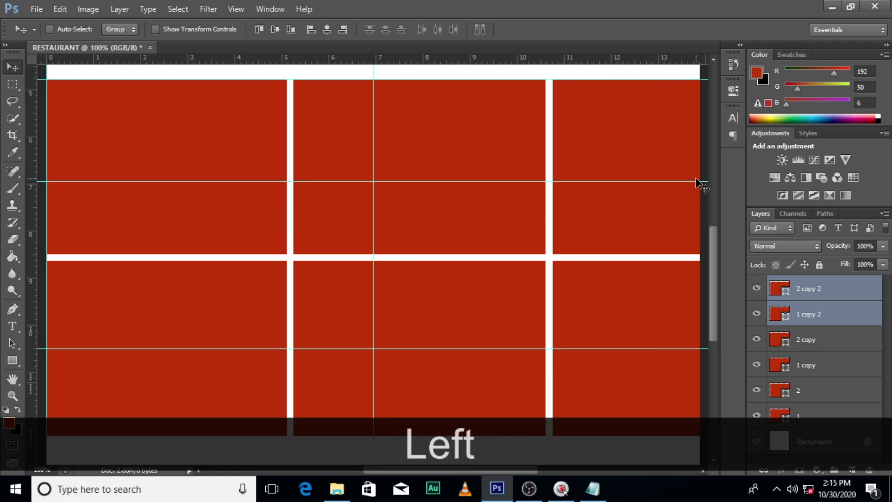
# - Group all six rectangle layers and name the group IMAGES
pyautogui.hotkey('ctrl', '0')
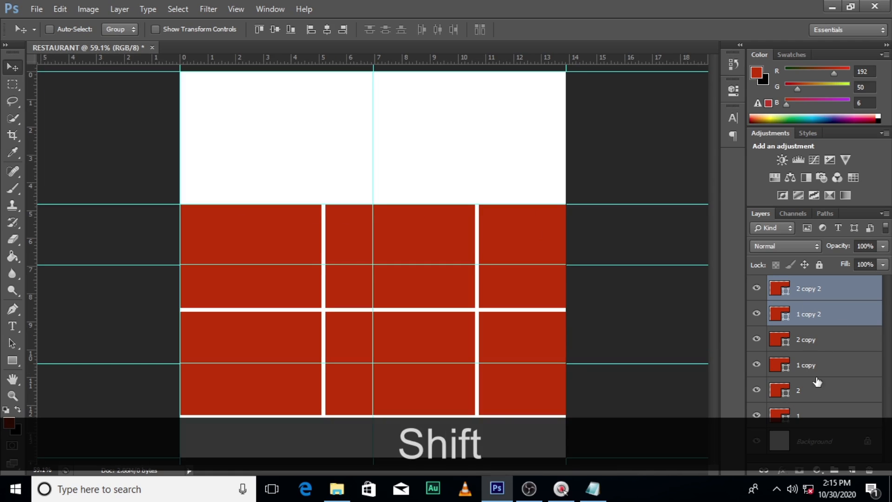
pyautogui.keyDown('shift'); pyautogui.click(799, 418); pyautogui.keyUp('shift')
pyautogui.keyDown('ctrl'); pyautogui.keyDown('shift'); pyautogui.click(819, 290); pyautogui.keyUp('shift'); pyautogui.keyUp('ctrl')
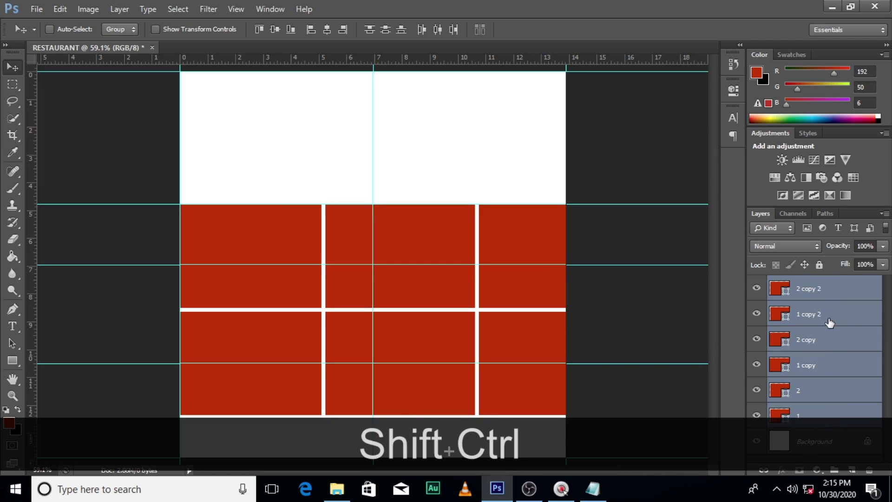
pyautogui.press('shift')
pyautogui.keyDown('shift'); pyautogui.click(835, 469); pyautogui.keyUp('shift')
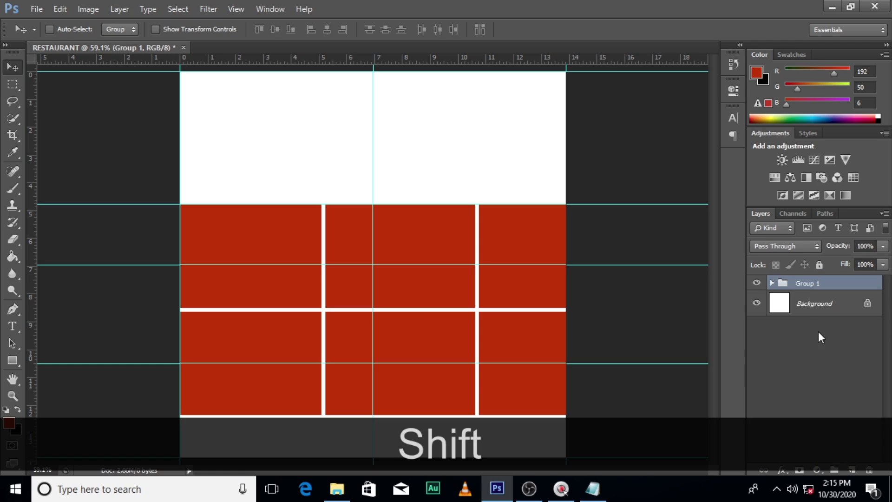
pyautogui.write('IMAGES')
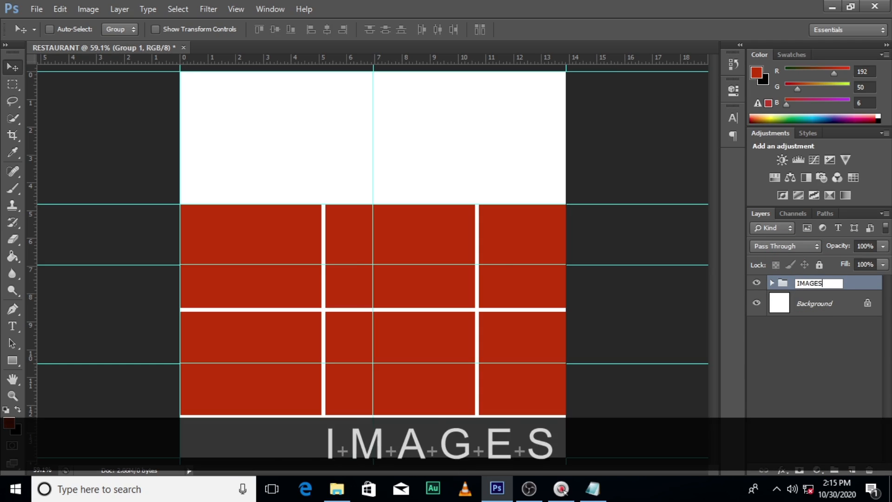
pyautogui.press('Return')
# - Reorder the layers inside the IMAGES group so the three upper-row rectangles (1, 1 copy, 1 copy 2) sit below the lower-row ones
pyautogui.click(771, 282)
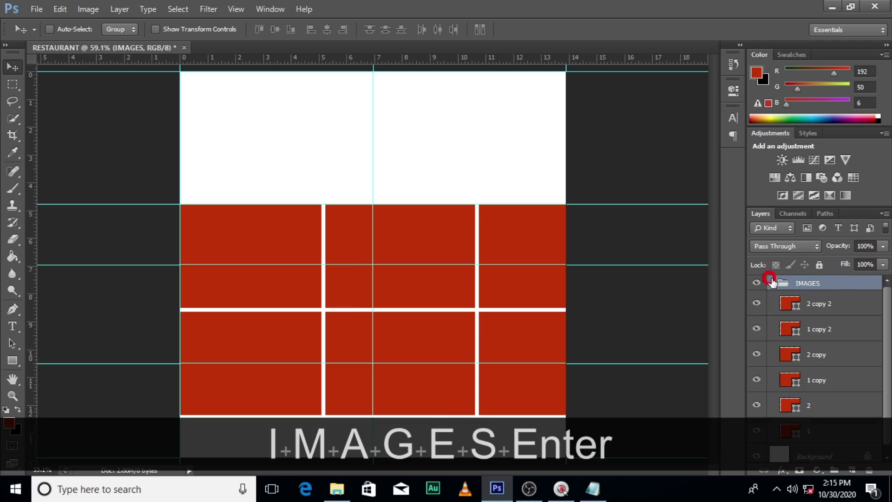
pyautogui.moveTo(814, 389); pyautogui.dragTo(815, 415)
pyautogui.moveTo(817, 331); pyautogui.dragTo(814, 390)
pyautogui.click(819, 437)
pyautogui.click(816, 405)
pyautogui.click(816, 380)
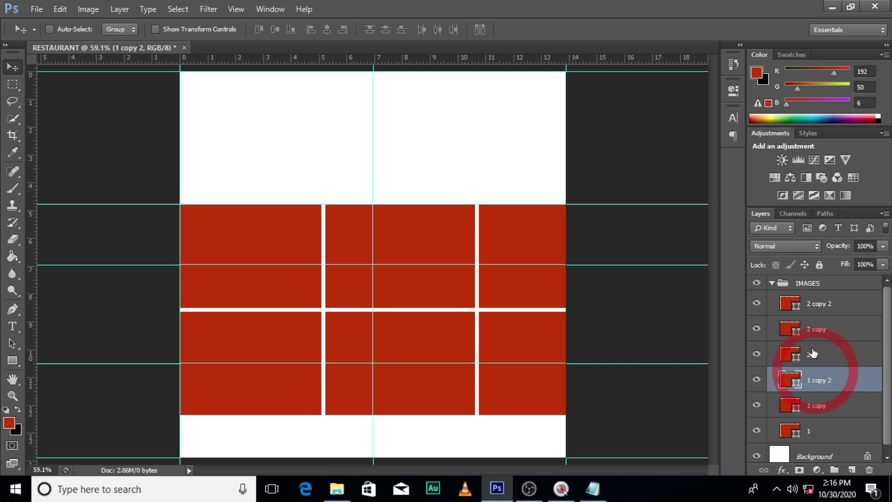
pyautogui.click(816, 354)
pyautogui.click(813, 329)
pyautogui.click(812, 303)
# - Scale the IMAGES group to about 80%, centre it horizontally at X 500 px and nudge it up towards the upper inner guide
pyautogui.click(809, 283)
pyautogui.hotkey('ctrl', 't')
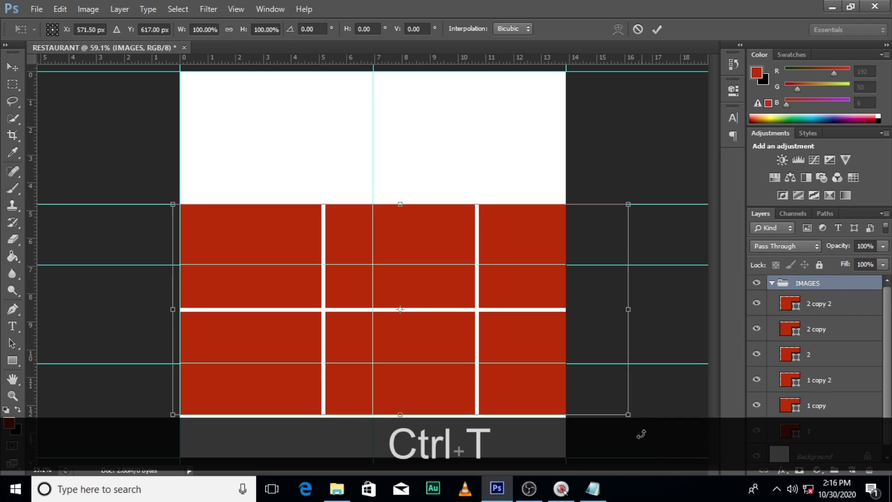
pyautogui.moveTo(629, 413); pyautogui.dragTo(523, 354)
pyautogui.hotkey('ctrl', '=')
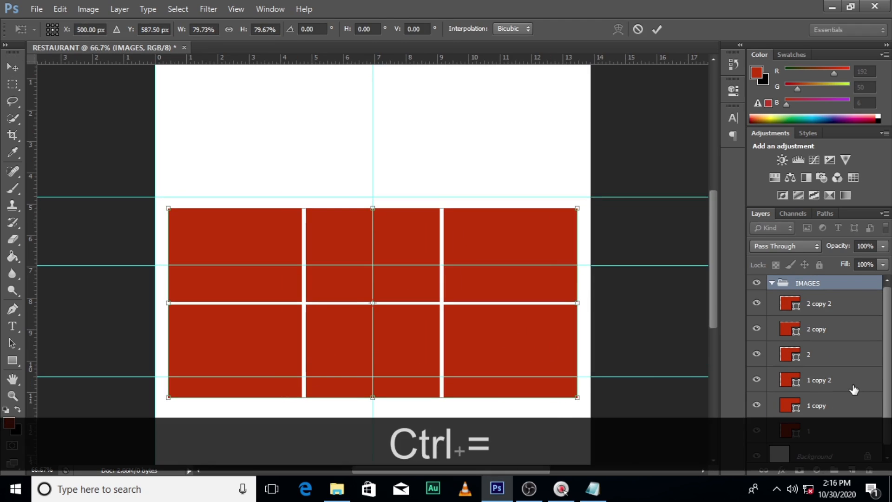
pyautogui.press('Up')
pyautogui.press('Up')
pyautogui.press('Up')
pyautogui.press('Up')
pyautogui.press('Up')
pyautogui.press('Up')
pyautogui.press('Up')
pyautogui.press('Up')
pyautogui.press('Up')
pyautogui.press('Up')
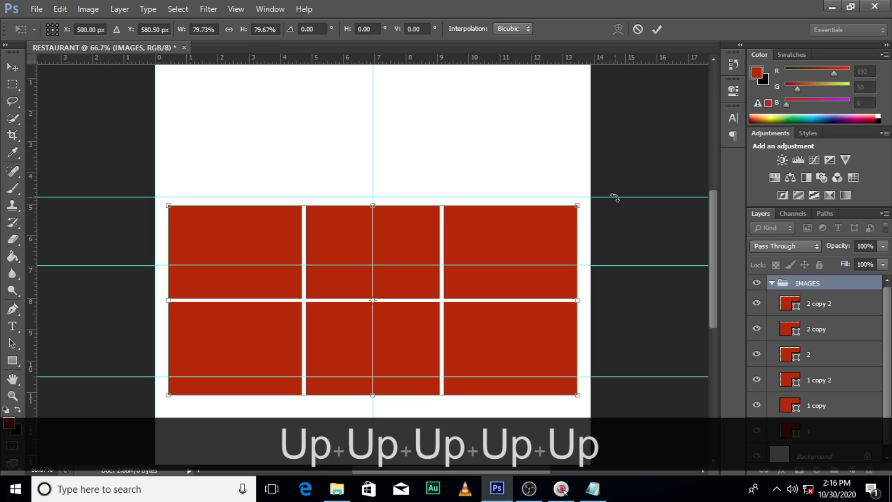
pyautogui.press('Up')
pyautogui.press('Return')
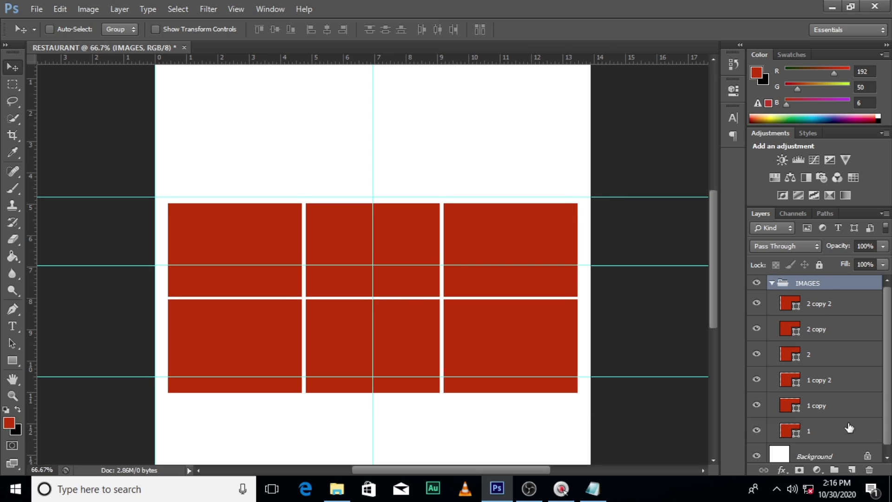
# - Place image 3 from the RESTAURANT folder above layer 1 and clip it to that rectangle
pyautogui.click(851, 427)
pyautogui.click(336, 488)
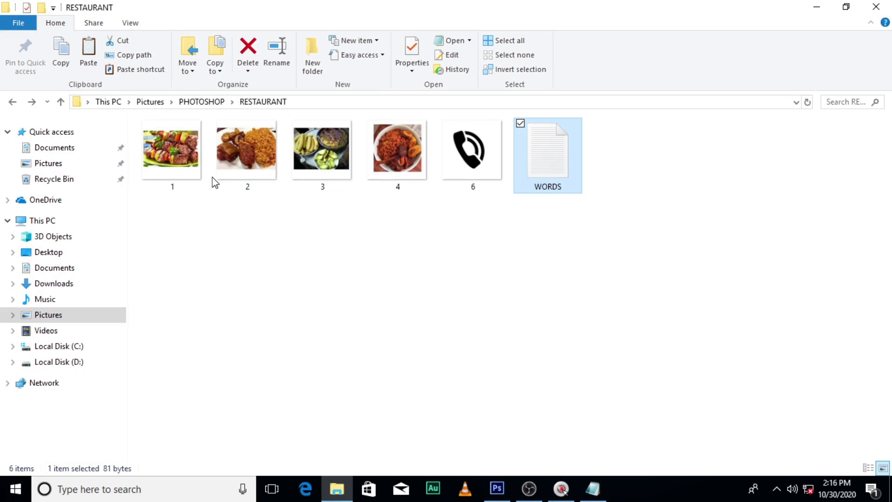
pyautogui.moveTo(322, 151); pyautogui.dragTo(575, 404)
pyautogui.scroll(-1, 881, 450)
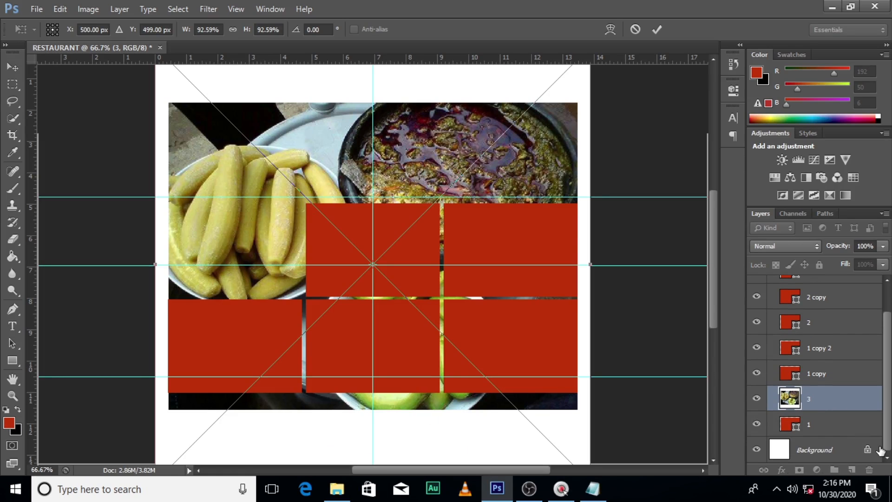
pyautogui.click(756, 425)
pyautogui.press('Return')
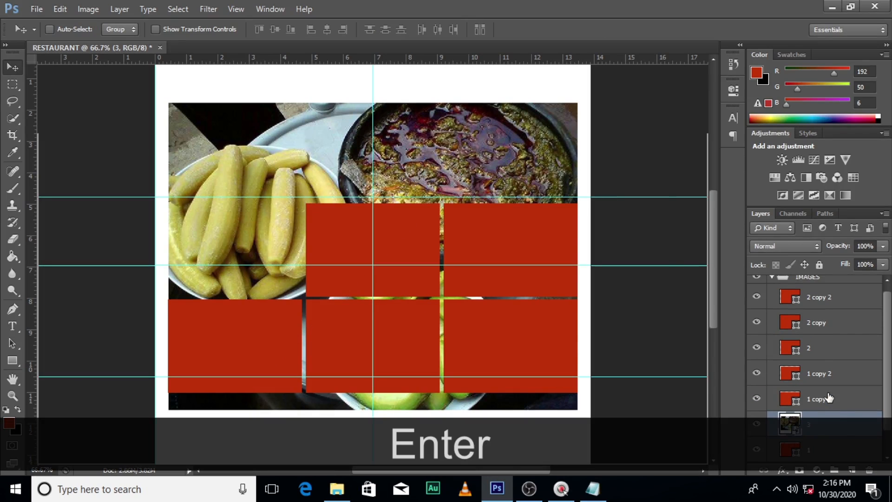
pyautogui.rightClick(827, 417)
pyautogui.click(733, 218)
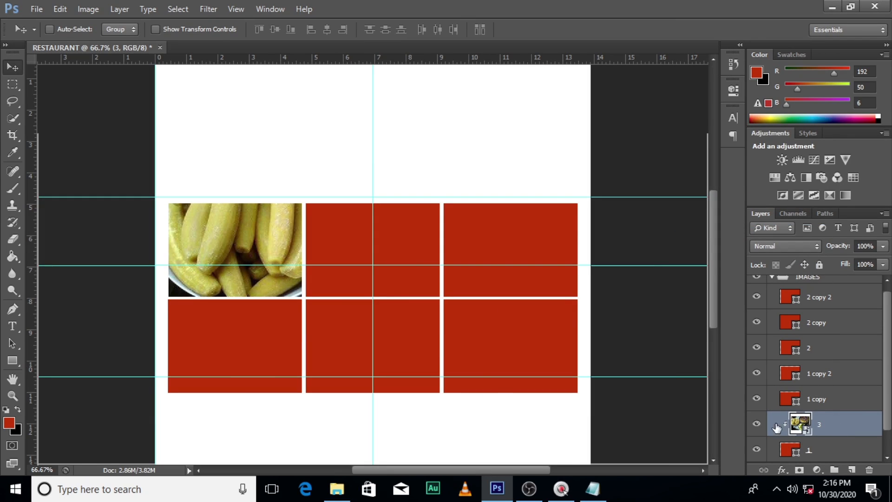
# - Scale the clipped image 3 in the first upper tile to about 67% and shift it so the bowl of bananas fills the tile
pyautogui.hotkey('ctrl', 't')
pyautogui.scroll(-1, 352, 366)
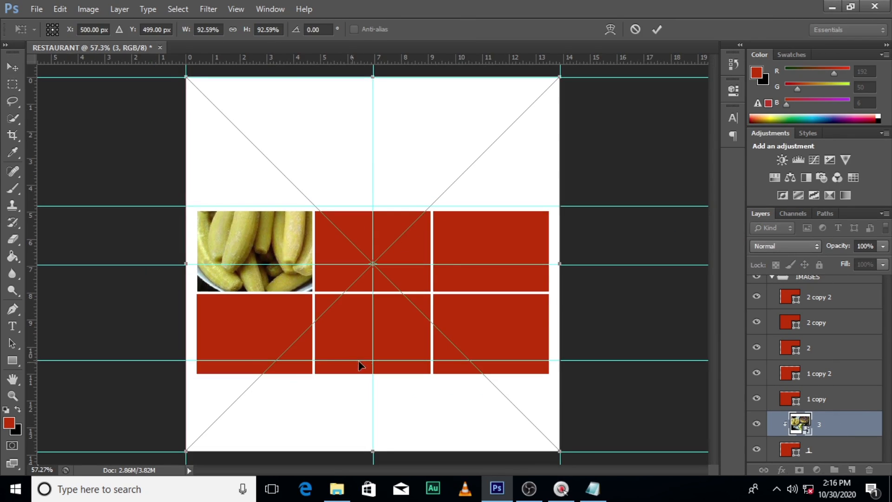
pyautogui.moveTo(559, 452); pyautogui.dragTo(509, 404)
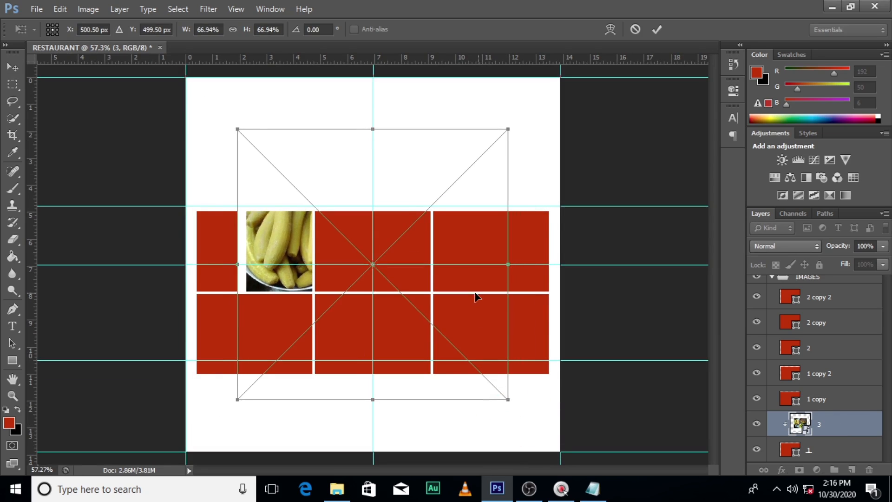
pyautogui.moveTo(474, 294); pyautogui.dragTo(427, 310)
pyautogui.press('Return')
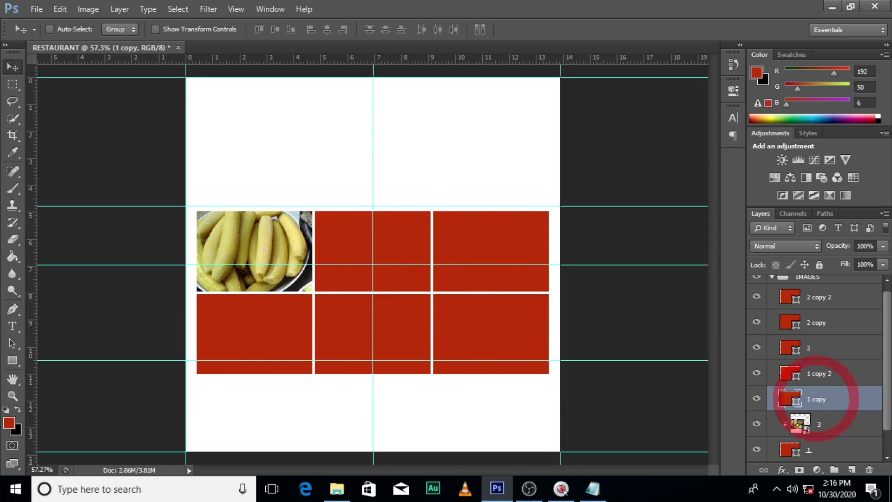
# - Place image 3 from the RESTAURANT folder above layer 1 copy, scale it to about 57% and clip it to that rectangle
pyautogui.click(336, 488)
pyautogui.moveTo(316, 160); pyautogui.dragTo(379, 299)
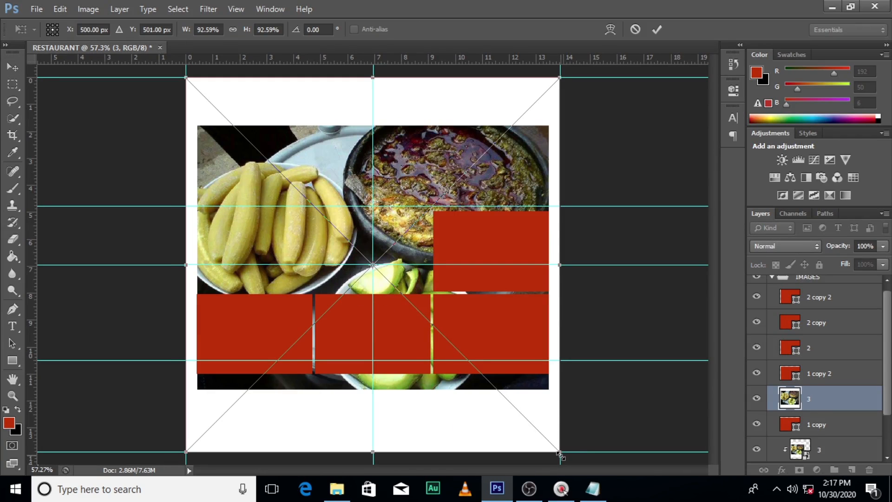
pyautogui.moveTo(559, 453); pyautogui.dragTo(522, 358)
pyautogui.moveTo(434, 266); pyautogui.dragTo(487, 277)
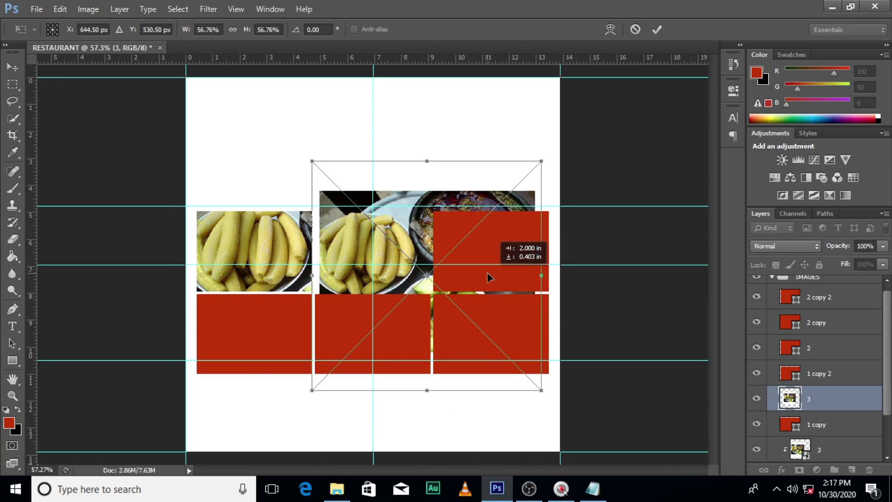
pyautogui.press('Return')
pyautogui.rightClick(824, 401)
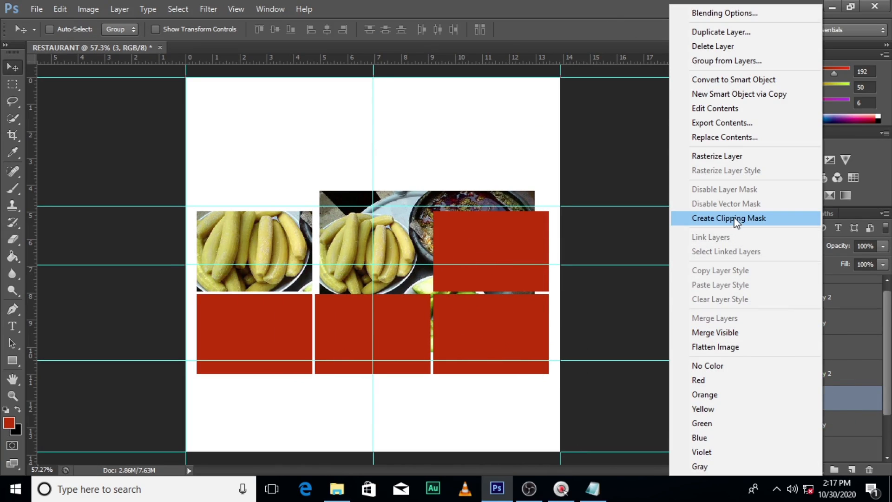
pyautogui.click(736, 219)
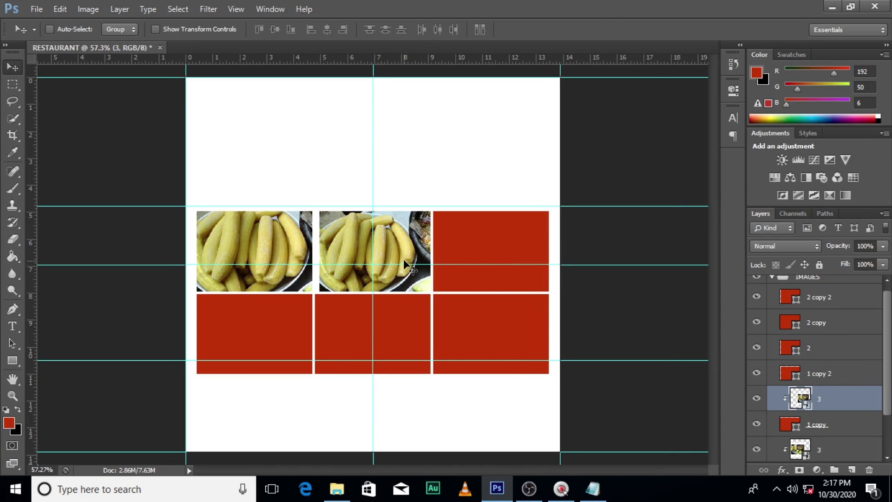
# - Move and slightly shrink the image clipped to 1 copy so the avocado bowl fills the middle upper tile
pyautogui.moveTo(404, 261); pyautogui.dragTo(338, 199)
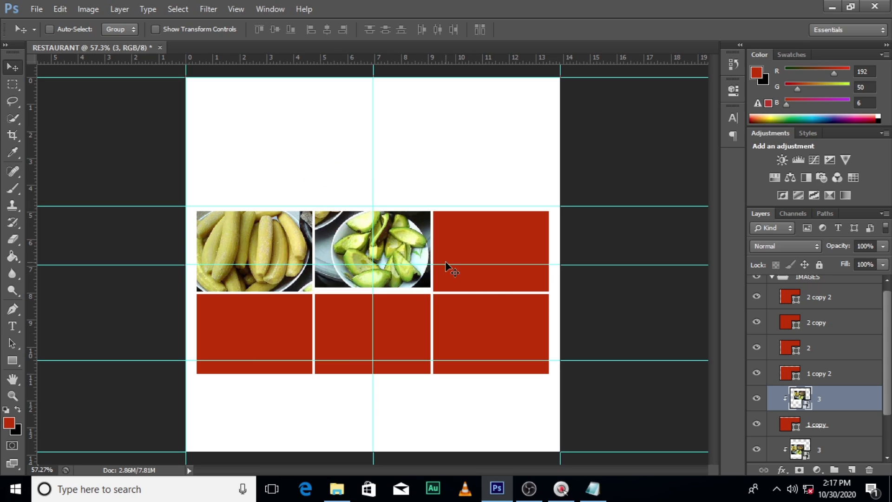
pyautogui.hotkey('ctrl', 't')
pyautogui.moveTo(485, 327); pyautogui.dragTo(456, 294)
pyautogui.press('Return')
# - Place image 4 from the RESTAURANT folder, scale it to about 60%, and clip it directly above layer 1 copy 2
pyautogui.click(336, 489)
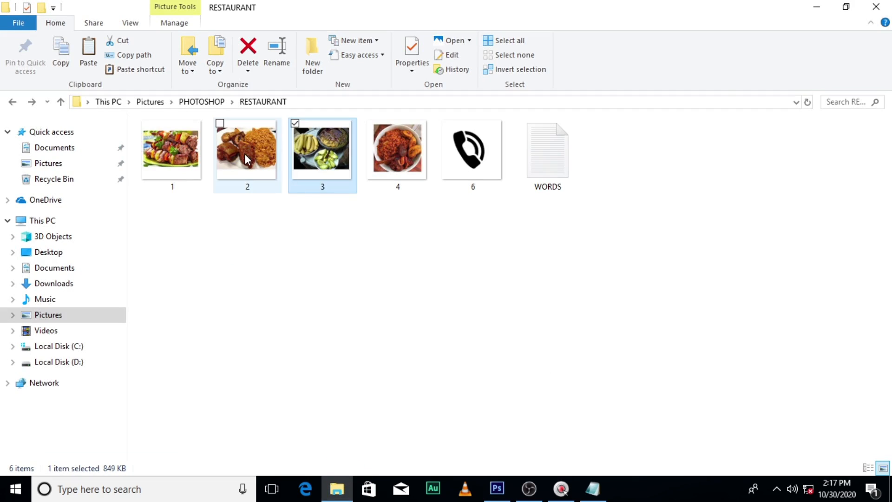
pyautogui.moveTo(392, 175); pyautogui.dragTo(455, 293)
pyautogui.moveTo(561, 449); pyautogui.dragTo(507, 379)
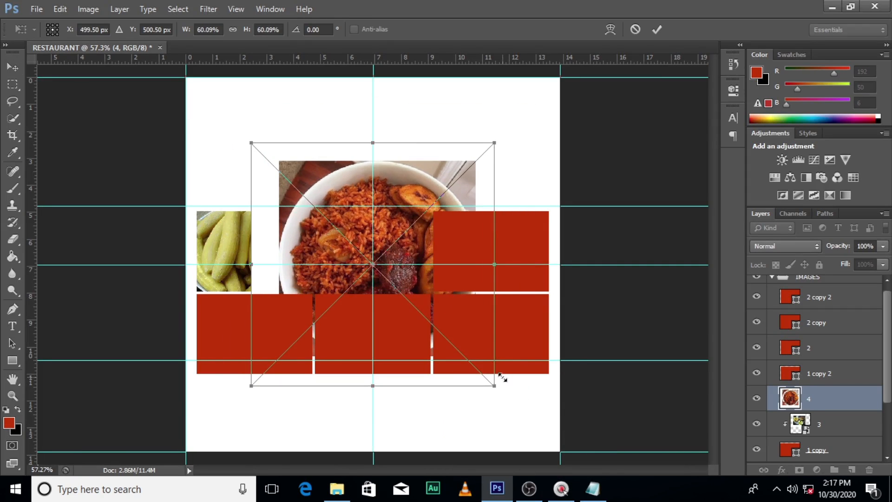
pyautogui.moveTo(404, 255); pyautogui.dragTo(458, 256)
pyautogui.press('Return')
pyautogui.moveTo(821, 403); pyautogui.dragTo(814, 376)
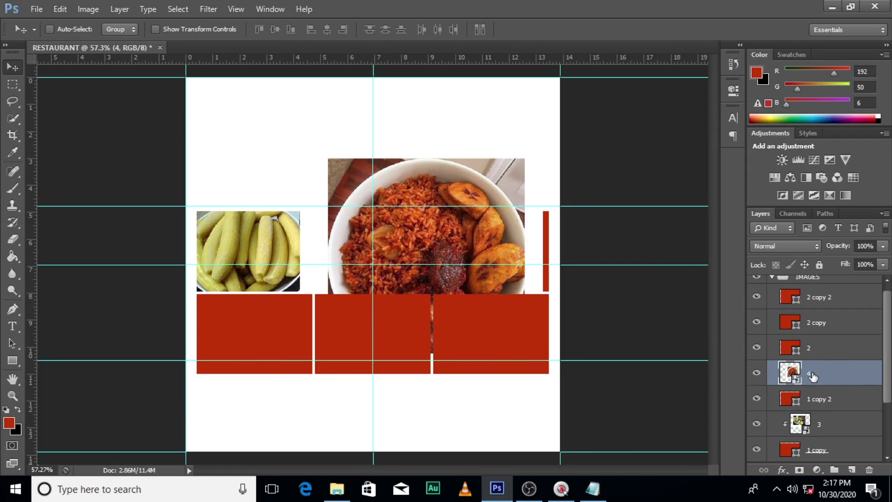
pyautogui.rightClick(830, 379)
pyautogui.click(723, 222)
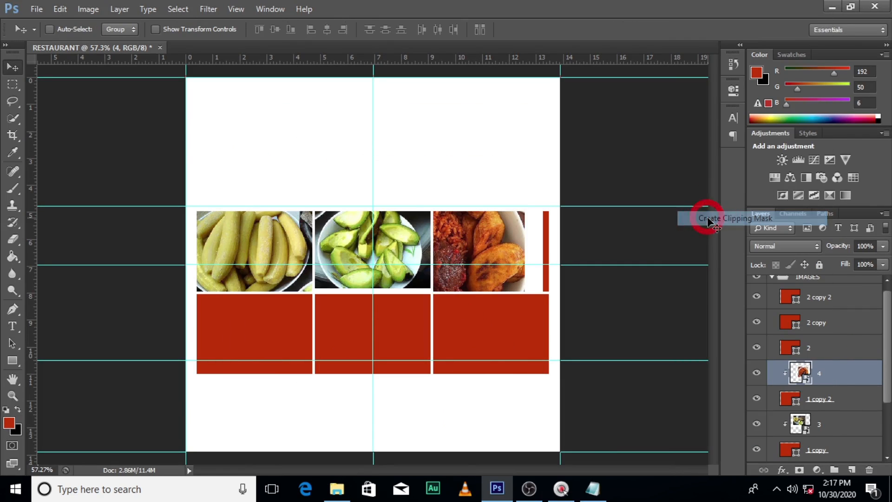
# - Shrink image 4 slightly and shift it so the rice dish covers the whole third upper tile
pyautogui.hotkey('ctrl', 't')
pyautogui.moveTo(542, 138); pyautogui.dragTo(529, 147)
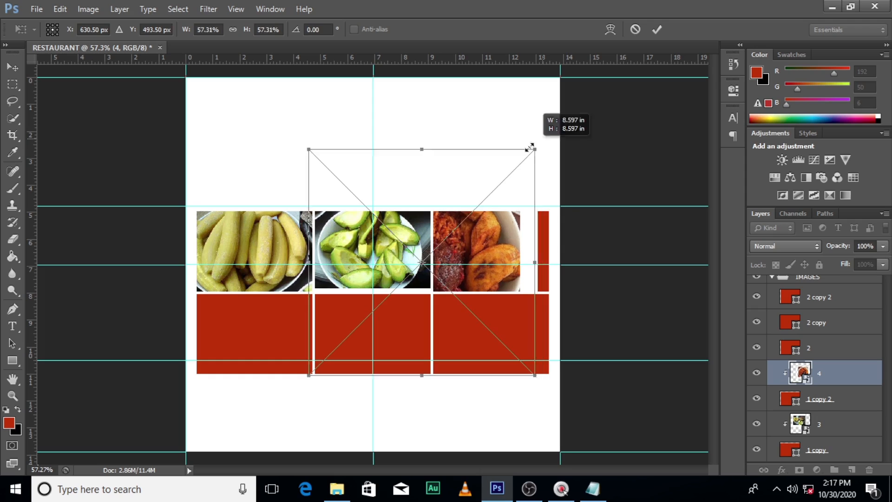
pyautogui.moveTo(479, 241); pyautogui.dragTo(521, 234)
pyautogui.press('Return')
# - Place image 1 from the RESTAURANT folder, scale it to about 46%, and clip it directly above rectangle layer 2
pyautogui.click(337, 488)
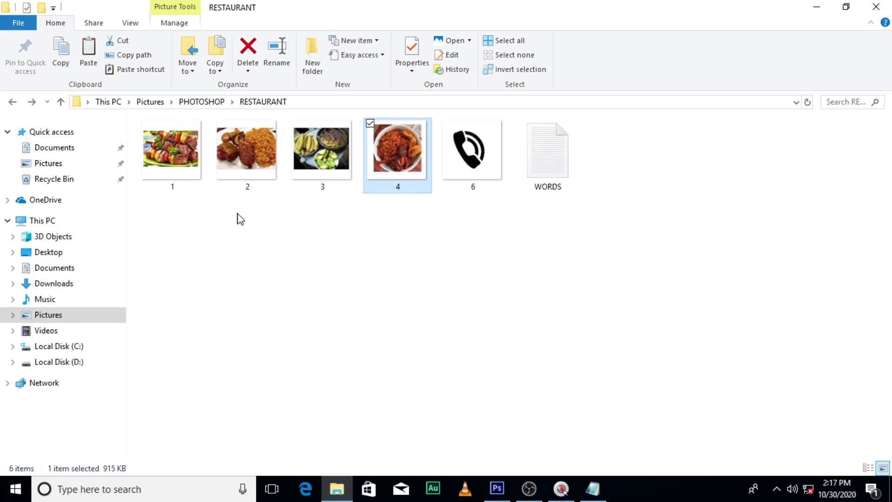
pyautogui.moveTo(172, 149); pyautogui.dragTo(422, 385)
pyautogui.moveTo(560, 450); pyautogui.dragTo(370, 400)
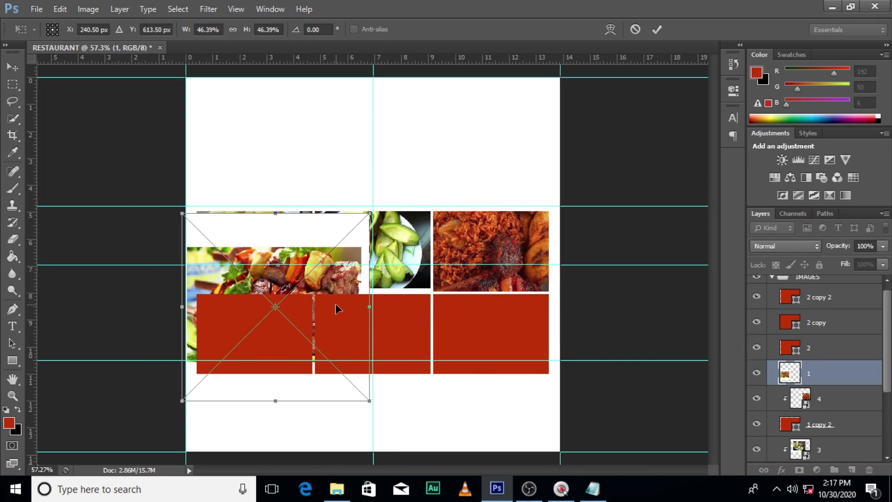
pyautogui.moveTo(339, 308); pyautogui.dragTo(319, 331)
pyautogui.press('Return')
pyautogui.moveTo(803, 370); pyautogui.dragTo(810, 344)
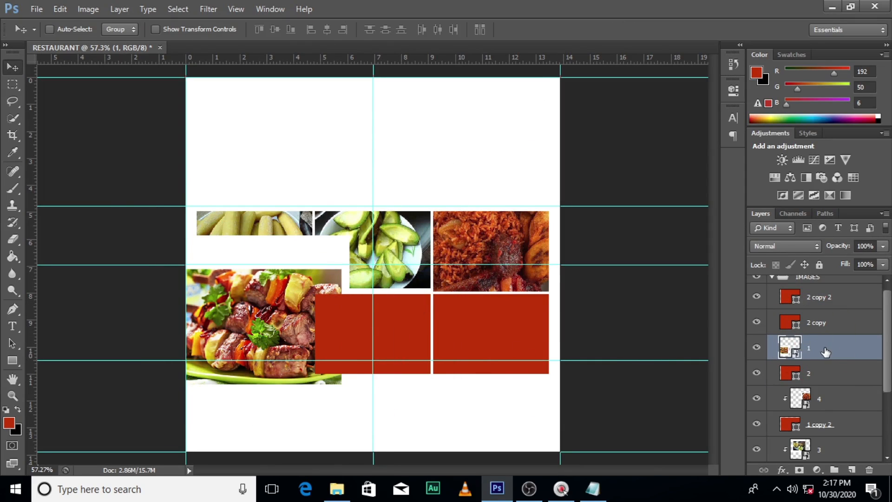
pyautogui.rightClick(818, 348)
pyautogui.click(715, 218)
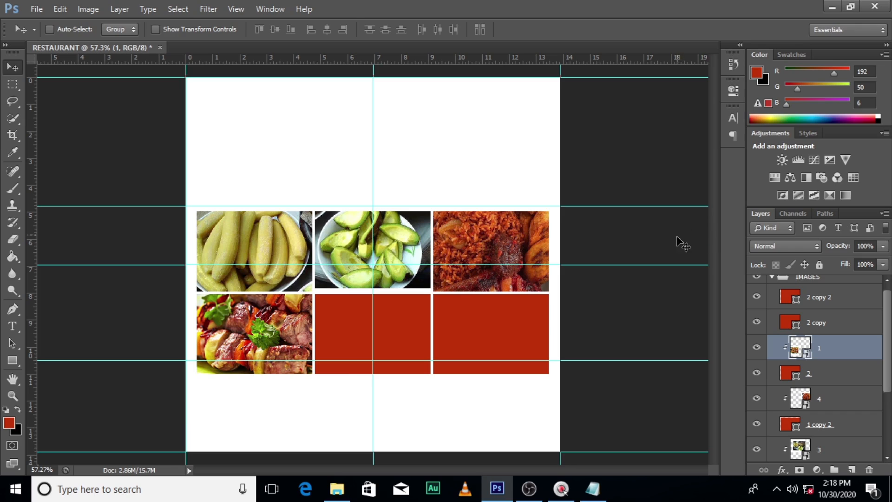
# - Scale the clipped image 1 to about 35% and reposition it so the skewers fill the first lower tile
pyautogui.hotkey('ctrl', 't')
pyautogui.moveTo(346, 420); pyautogui.dragTo(329, 396)
pyautogui.moveTo(314, 310); pyautogui.dragTo(314, 318)
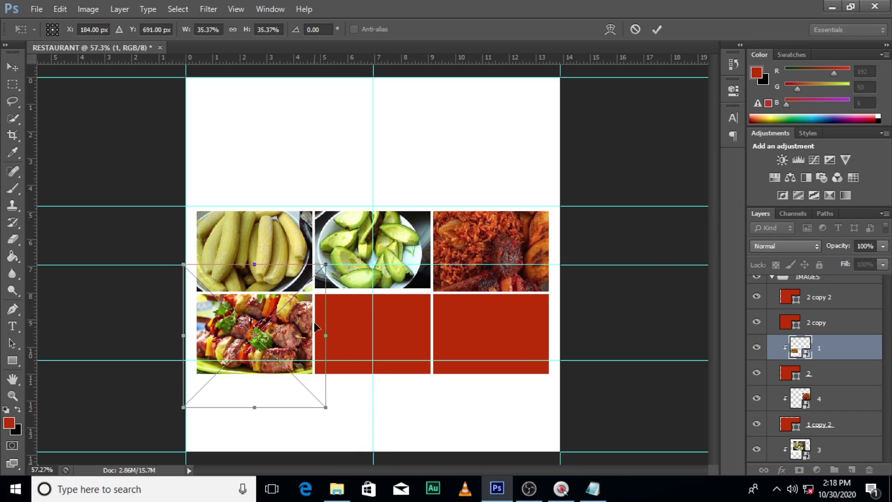
pyautogui.press('Return')
# - Place image 2 from the RESTAURANT folder above layer 2 copy, scale it to about 43% and clip it to that rectangle
pyautogui.click(822, 320)
pyautogui.click(337, 488)
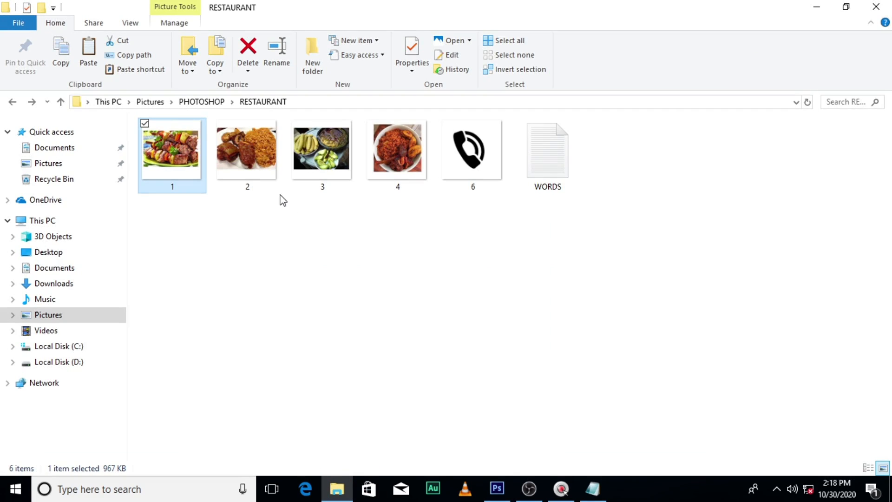
pyautogui.moveTo(246, 153); pyautogui.dragTo(460, 351)
pyautogui.moveTo(445, 259); pyautogui.dragTo(431, 328)
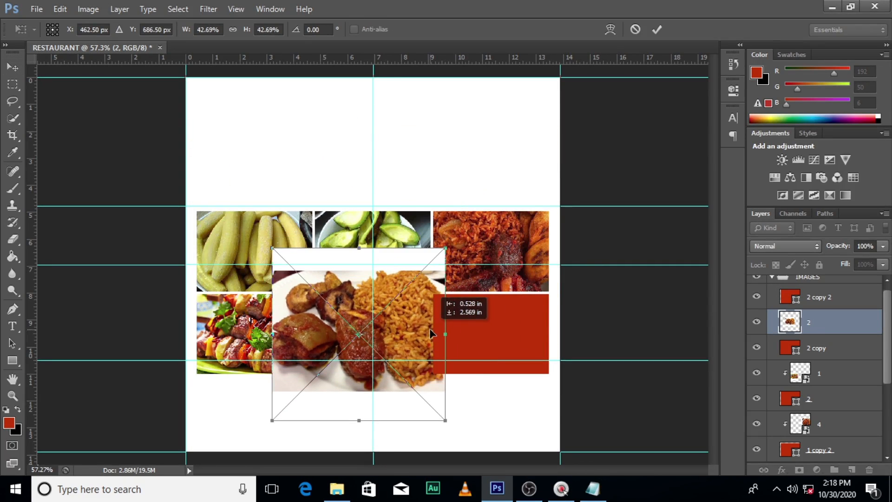
pyautogui.press('Return')
pyautogui.rightClick(864, 322)
pyautogui.click(735, 215)
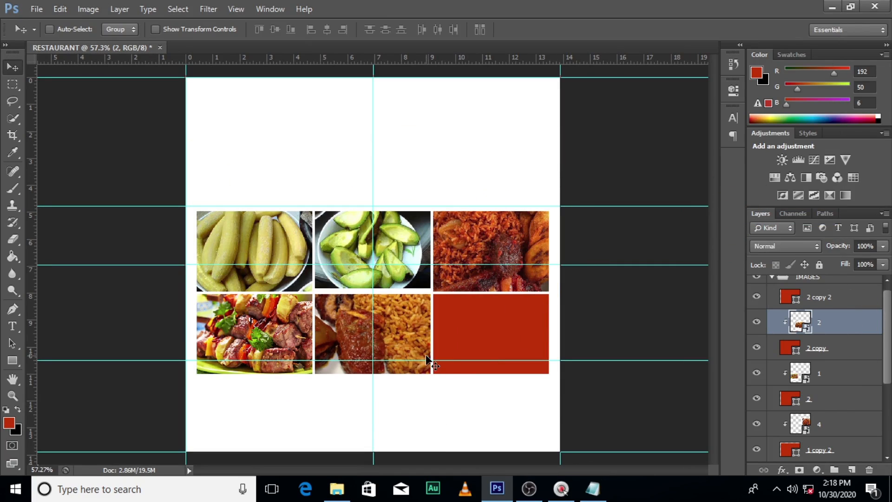
# - Scale the clipped image 2 to about 37% and shift it slightly within the middle lower tile
pyautogui.hotkey('ctrl', 't')
pyautogui.moveTo(445, 425); pyautogui.dragTo(428, 408)
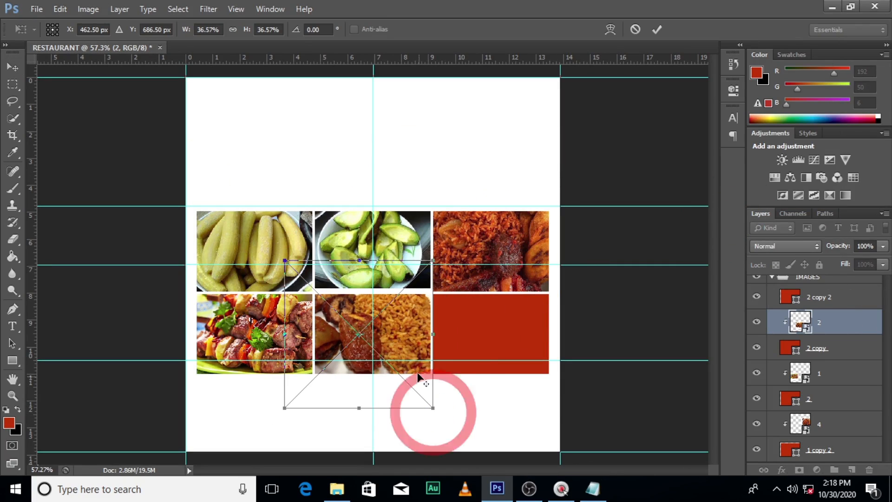
pyautogui.moveTo(414, 331); pyautogui.dragTo(405, 335)
pyautogui.press('Return')
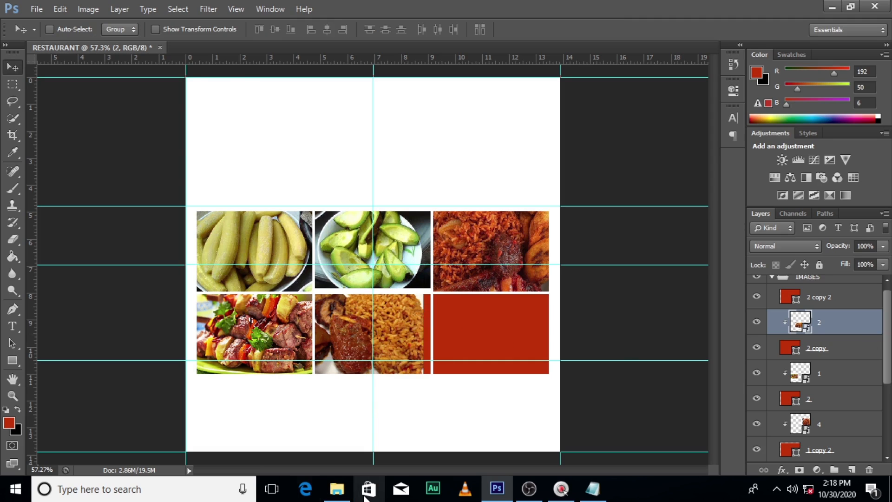
# - Place image 3 from the RESTAURANT folder above layer 2 copy 2 and clip it to that rectangle
pyautogui.click(337, 488)
pyautogui.moveTo(323, 171); pyautogui.dragTo(483, 281)
pyautogui.press('Return')
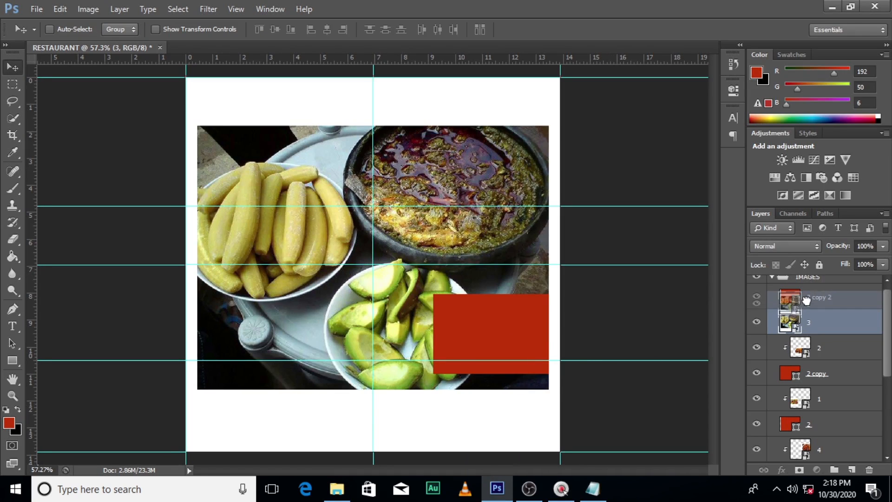
pyautogui.rightClick(827, 301)
pyautogui.click(739, 217)
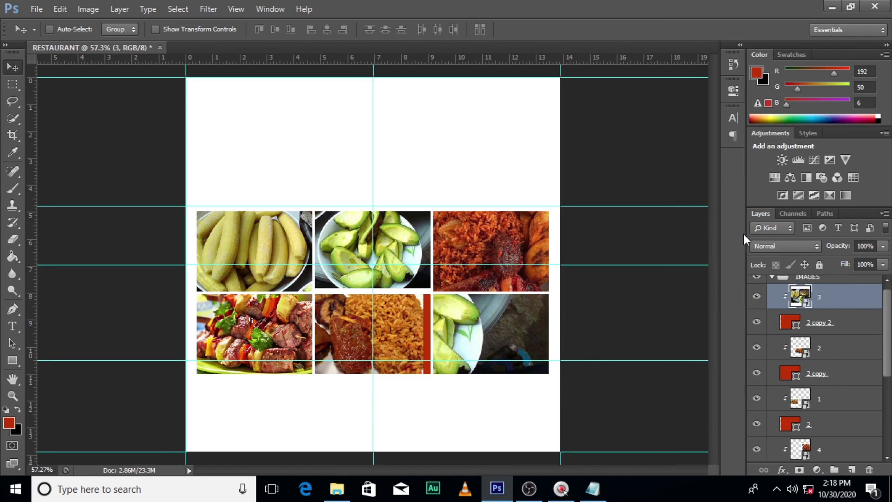
# - Scale down and reposition the image clipped to 2 copy 2 so the stew bowl fills the last lower tile
pyautogui.hotkey('ctrl', 't')
pyautogui.moveTo(555, 451); pyautogui.dragTo(457, 350)
pyautogui.moveTo(431, 294); pyautogui.dragTo(530, 379)
pyautogui.moveTo(557, 434); pyautogui.dragTo(579, 455)
pyautogui.moveTo(543, 357); pyautogui.dragTo(527, 384)
pyautogui.press('Return')
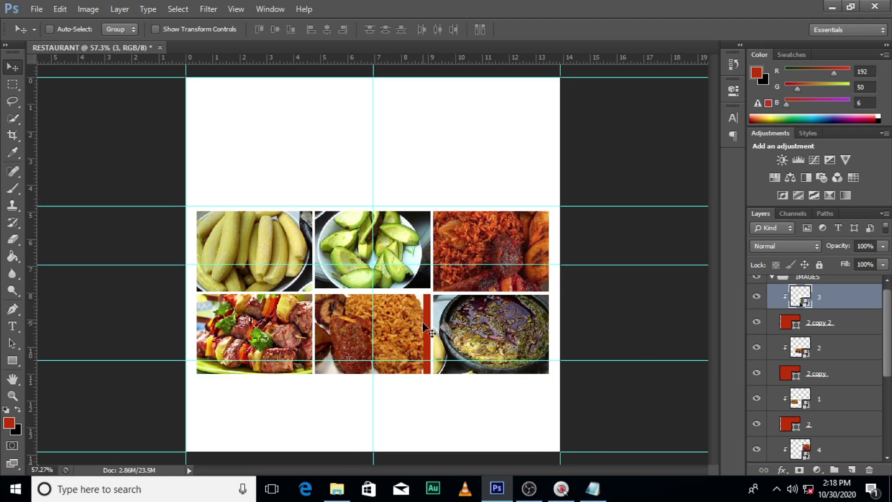
# - Identify image layer 2 by toggling its visibility, and shift it so the picture covers the whole middle lower tile
pyautogui.click(757, 348)
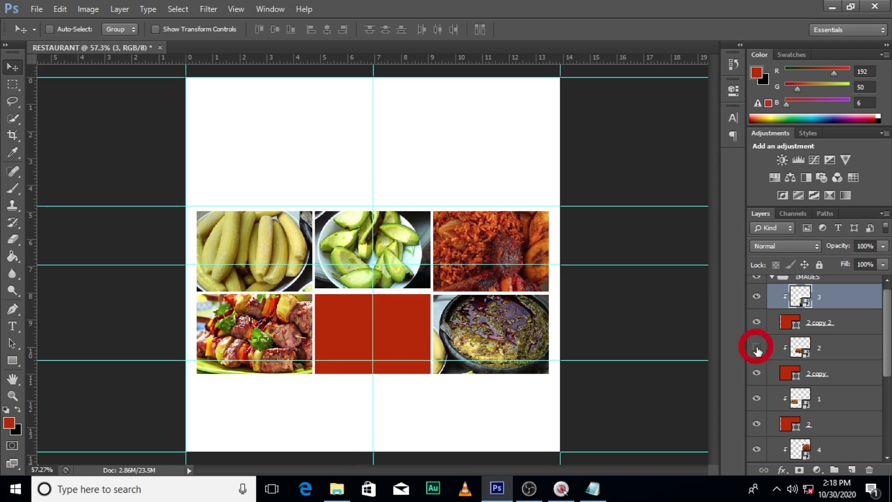
pyautogui.click(757, 347)
pyautogui.click(813, 347)
pyautogui.moveTo(402, 339); pyautogui.dragTo(412, 339)
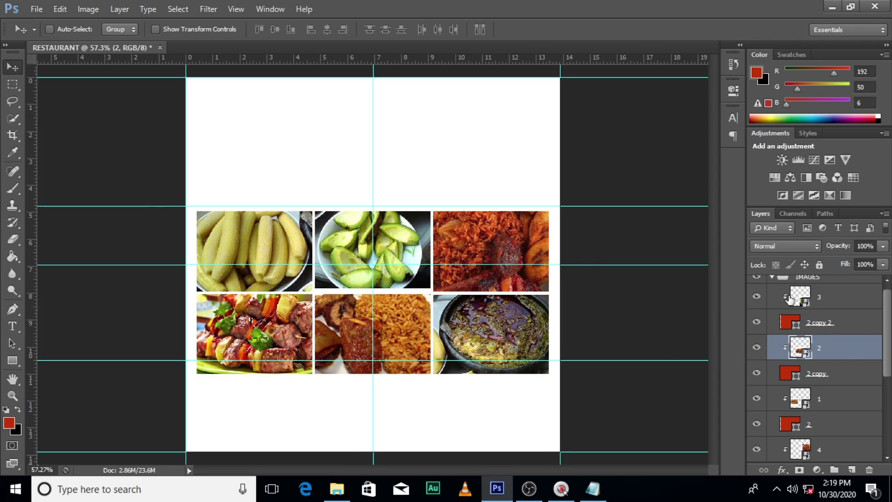
# - Collapse the IMAGES group and toggle its visibility off and on to check the grid
pyautogui.moveTo(887, 312); pyautogui.dragTo(885, 292)
pyautogui.click(772, 282)
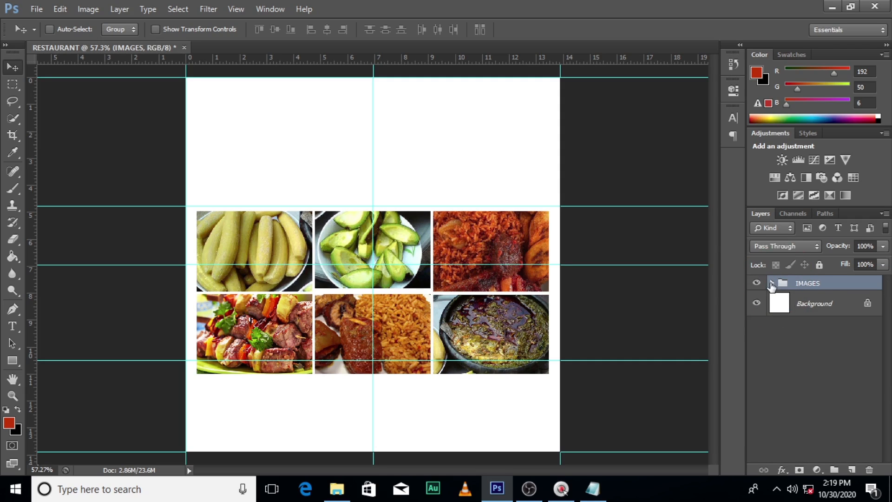
pyautogui.click(757, 283)
pyautogui.click(757, 282)
# - Add a text layer above the image grid with KINGDOM FOODS copied from the WORDS Notepad file
pyautogui.press('t')
pyautogui.click(333, 137)
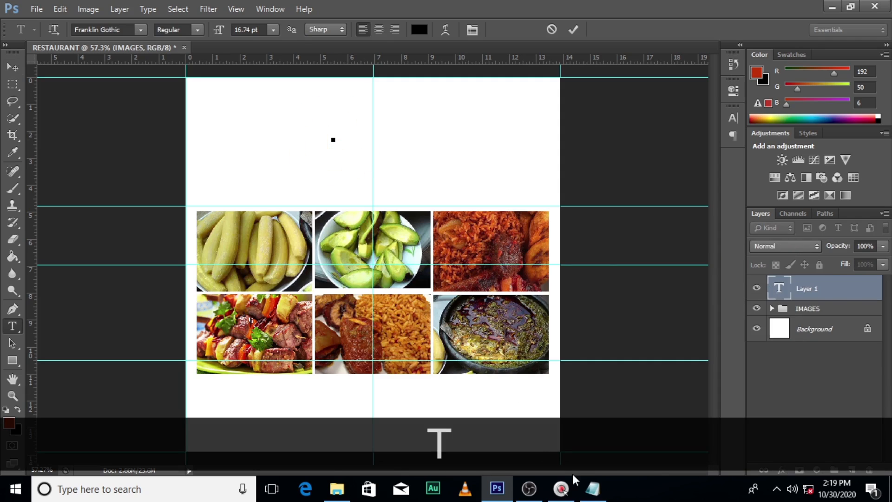
pyautogui.click(593, 488)
pyautogui.moveTo(262, 141); pyautogui.dragTo(160, 139)
pyautogui.hotkey('ctrl', 'c')
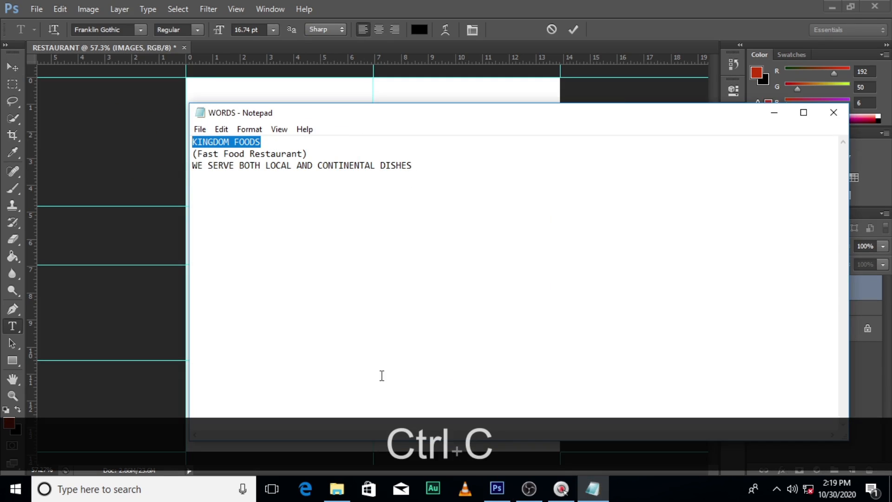
pyautogui.click(496, 489)
pyautogui.hotkey('ctrl', 'v')
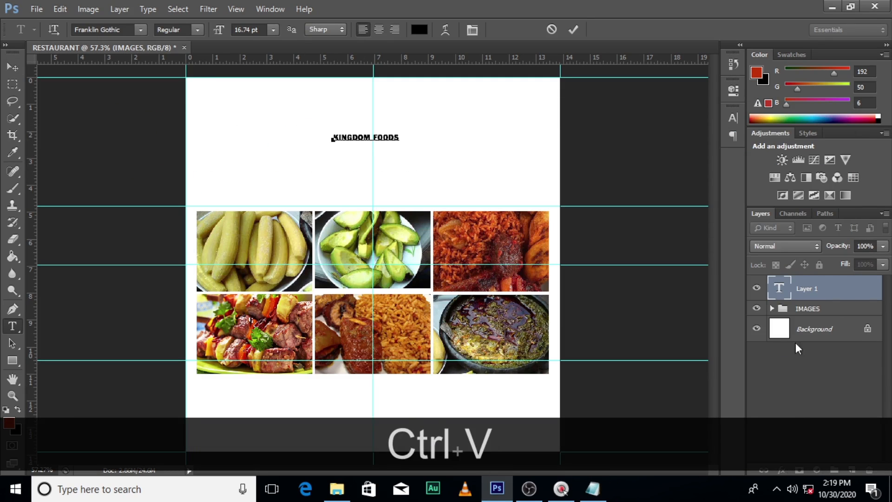
pyautogui.click(819, 277)
# - Enlarge the KINGDOM FOODS text to about 468% and centre it near the canvas's upper edge at about X 500 px
pyautogui.hotkey('ctrl', 't')
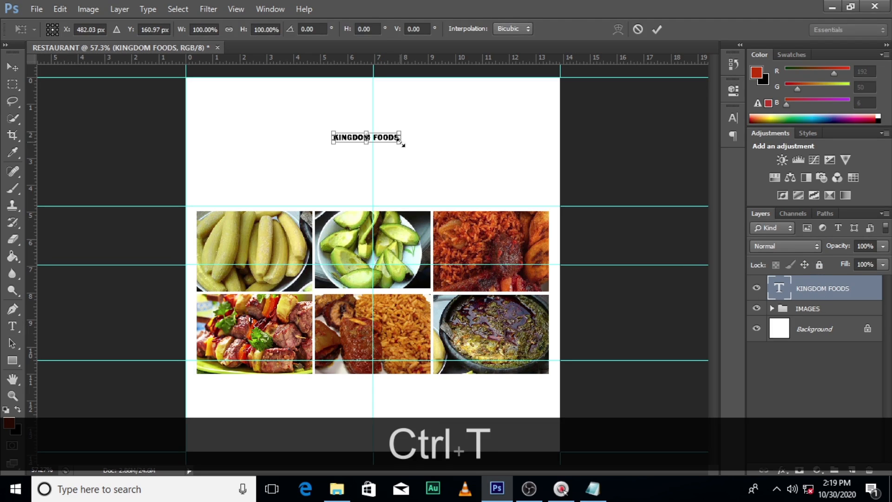
pyautogui.moveTo(401, 142); pyautogui.dragTo(527, 147)
pyautogui.press('Up')
pyautogui.press('Up')
pyautogui.press('Up')
pyautogui.press('Down')
pyautogui.press('Down')
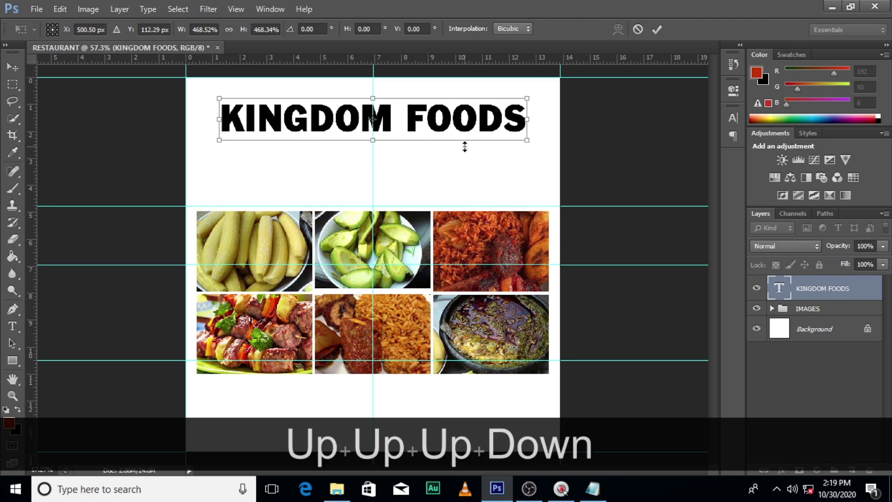
pyautogui.press('Return')
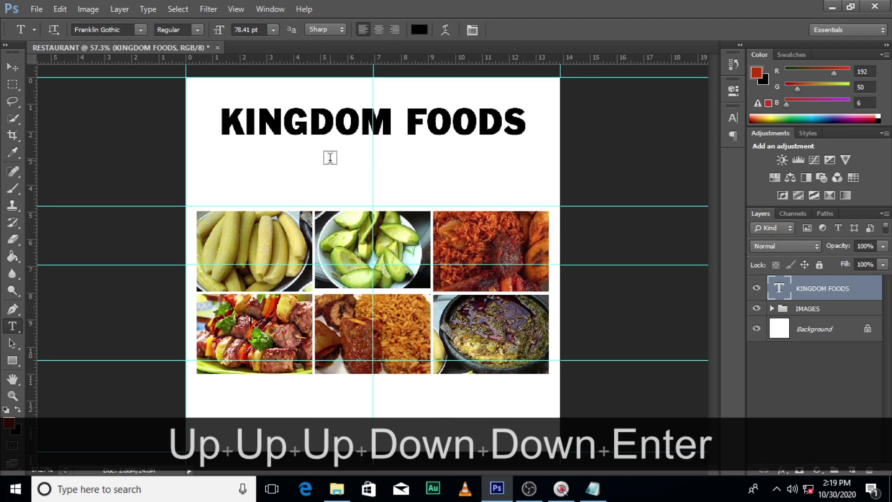
# - Set the KINGDOM FOODS text colour to red c53609
pyautogui.click(732, 118)
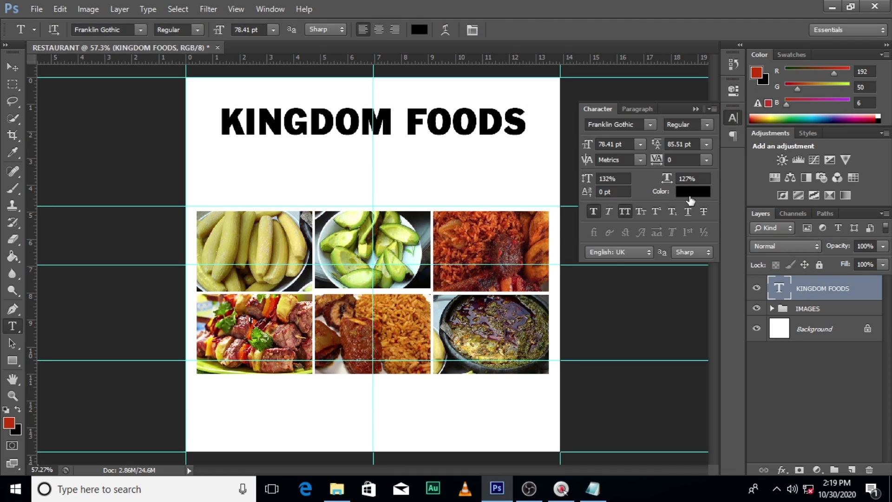
pyautogui.click(693, 190)
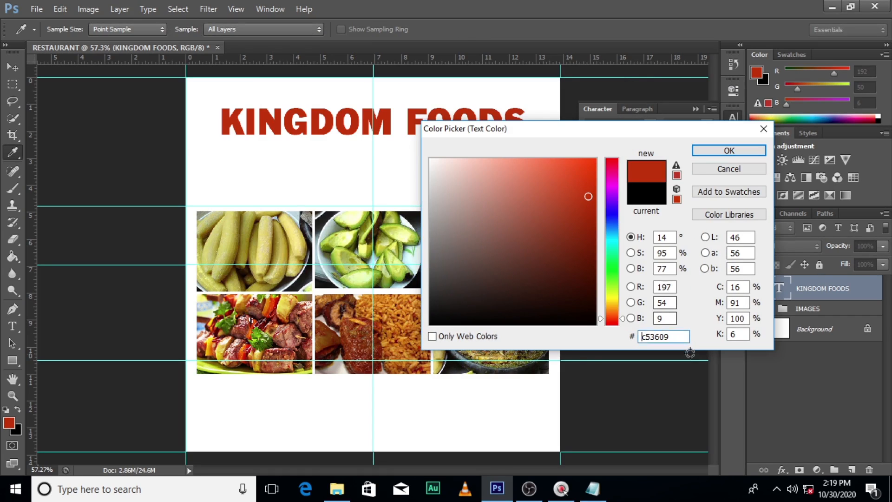
pyautogui.doubleClick(660, 336)
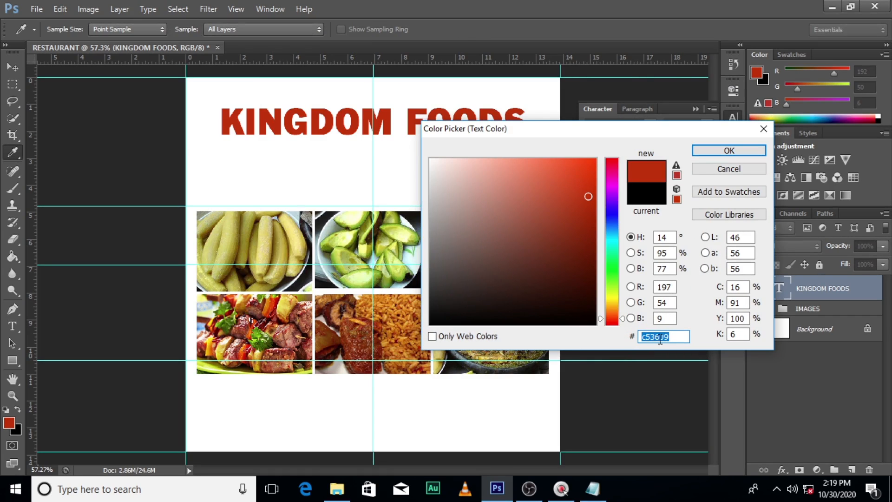
pyautogui.click(711, 151)
pyautogui.click(695, 108)
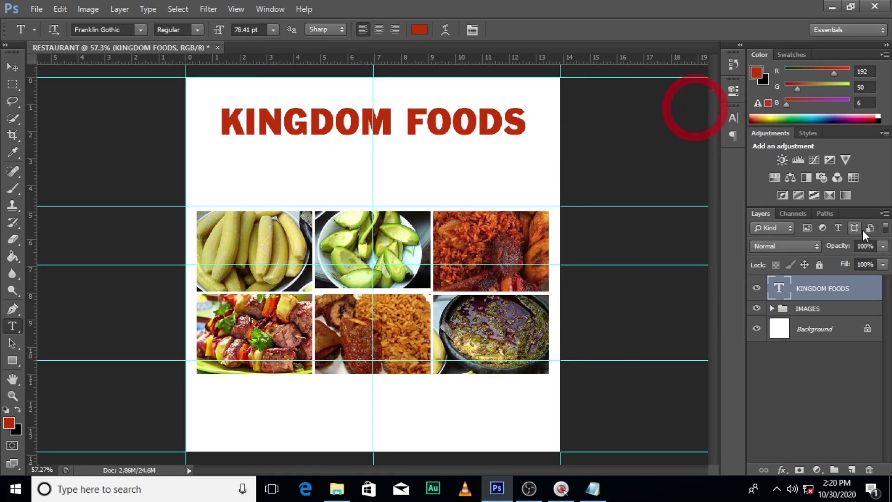
# - Add a text layer below the KINGDOM FOODS title with (Fast Food Restaurant) copied from the WORDS Notepad file
pyautogui.click(312, 160)
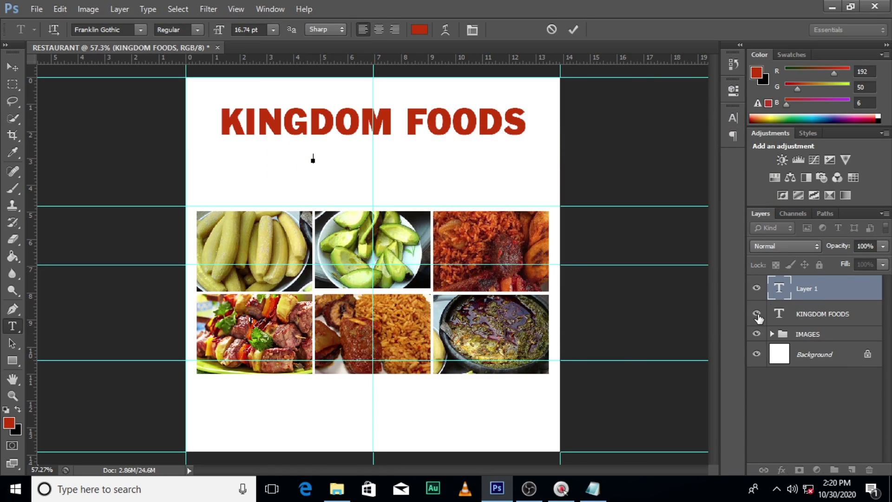
pyautogui.click(592, 490)
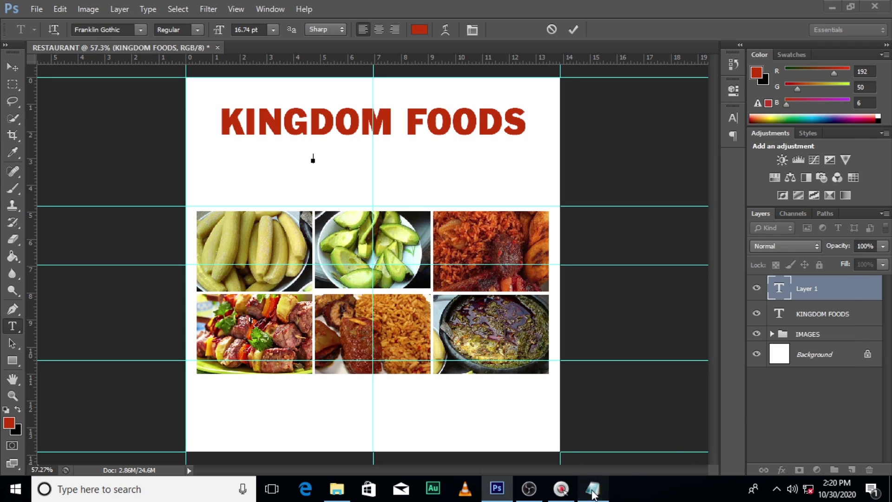
pyautogui.moveTo(313, 157); pyautogui.dragTo(178, 155)
pyautogui.hotkey('ctrl', 'c')
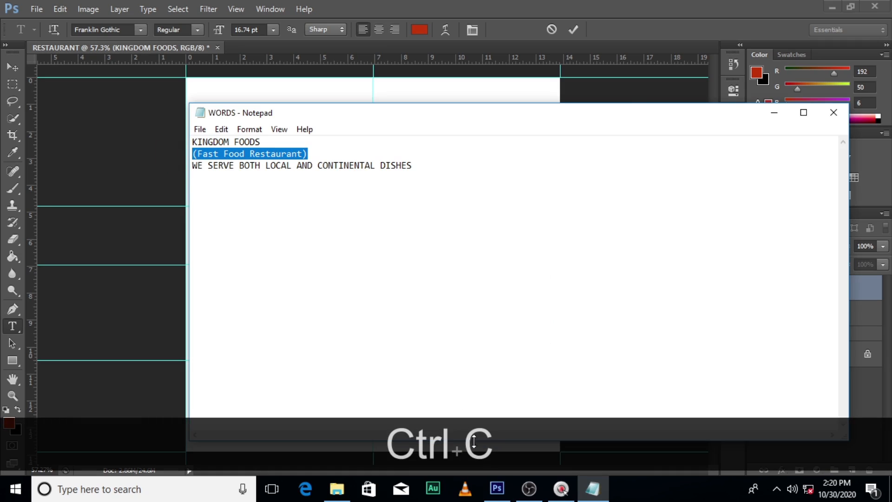
pyautogui.click(497, 487)
pyautogui.hotkey('ctrl', 'v')
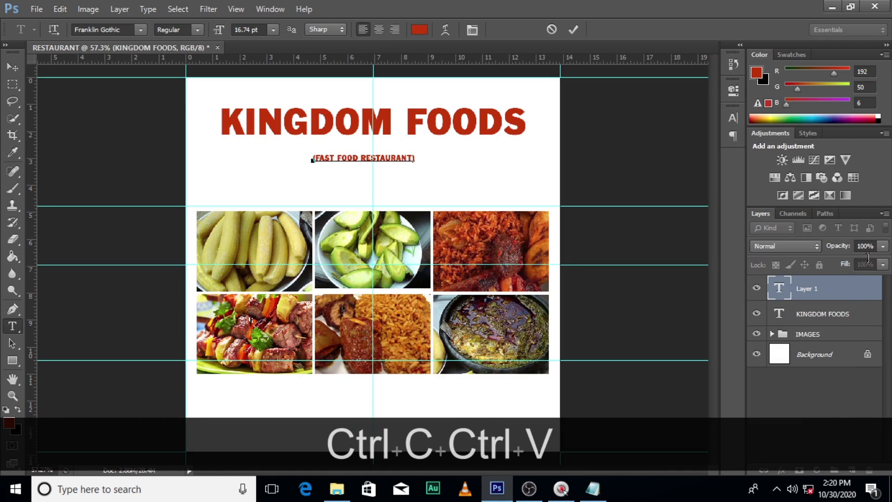
pyautogui.click(772, 286)
# - Change the font of the (Fast Food Restaurant) text to Cambria
pyautogui.click(733, 118)
pyautogui.click(650, 124)
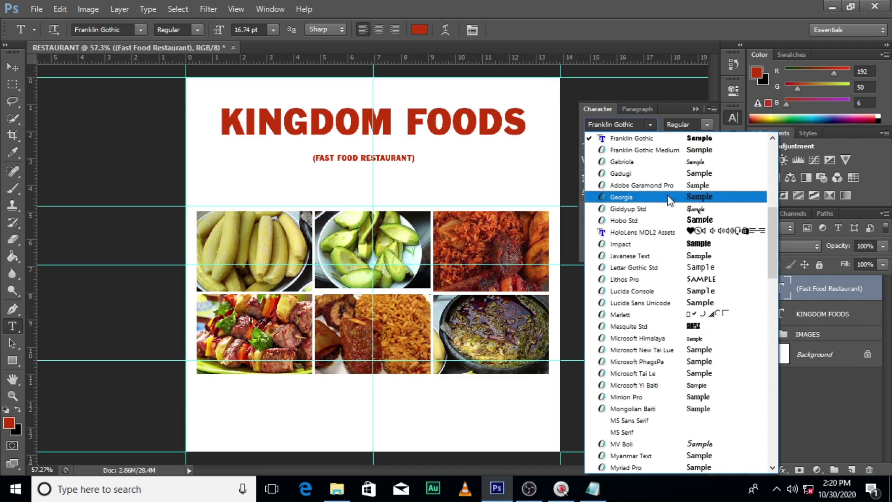
pyautogui.moveTo(776, 221); pyautogui.dragTo(770, 163)
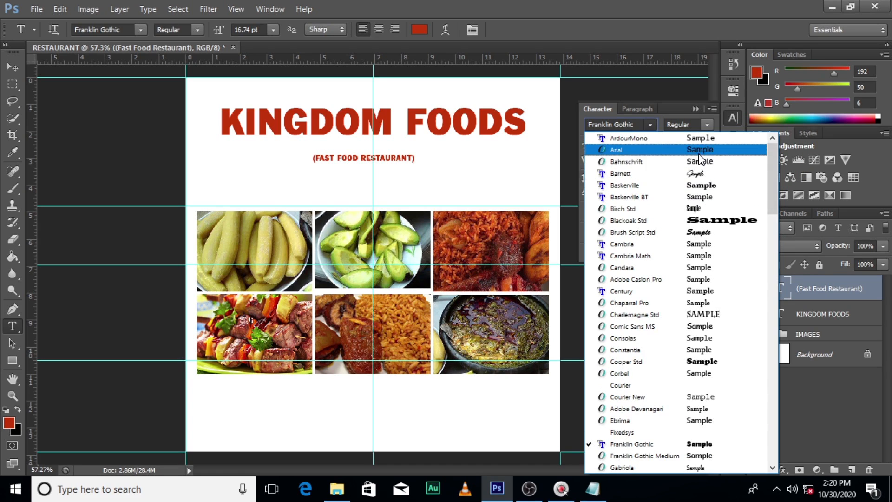
pyautogui.click(682, 244)
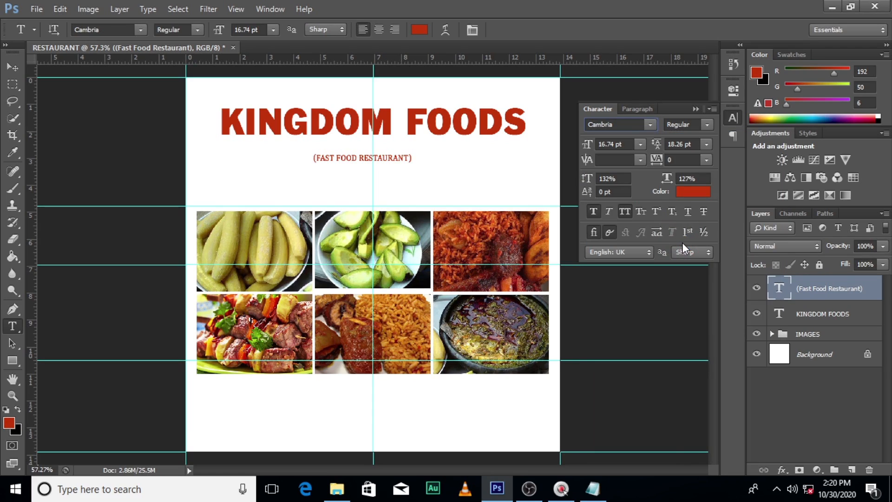
# - Enlarge the (Fast Food Restaurant) text to about 256% and nudge it down so it sits just under the title
pyautogui.hotkey('ctrl', 't')
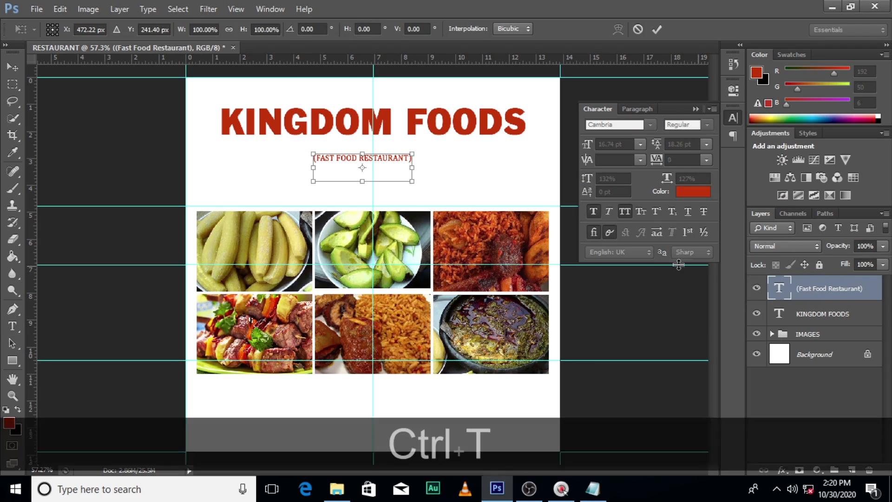
pyautogui.moveTo(405, 183); pyautogui.dragTo(482, 217)
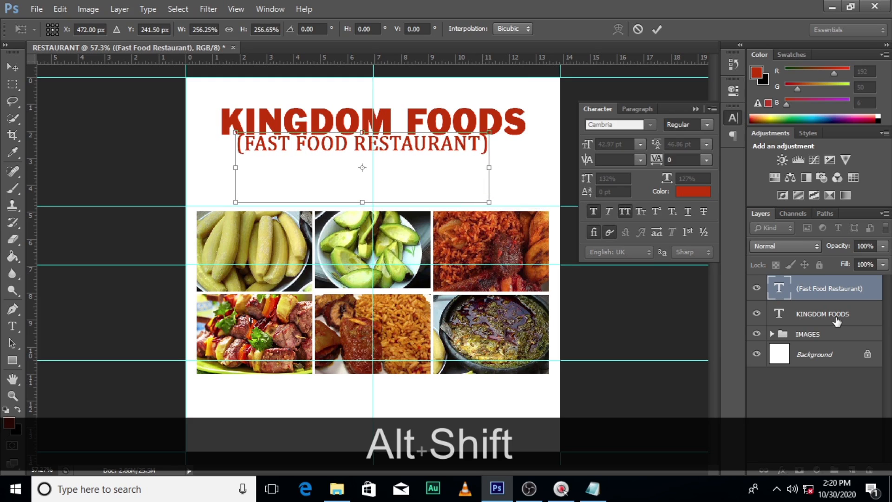
pyautogui.press('Return')
pyautogui.press('Down')
pyautogui.press('Down')
pyautogui.press('Down')
pyautogui.press('b')
pyautogui.press('v')
pyautogui.press('Down')
pyautogui.press('Down')
pyautogui.press('Down')
pyautogui.press('Down')
pyautogui.press('Down')
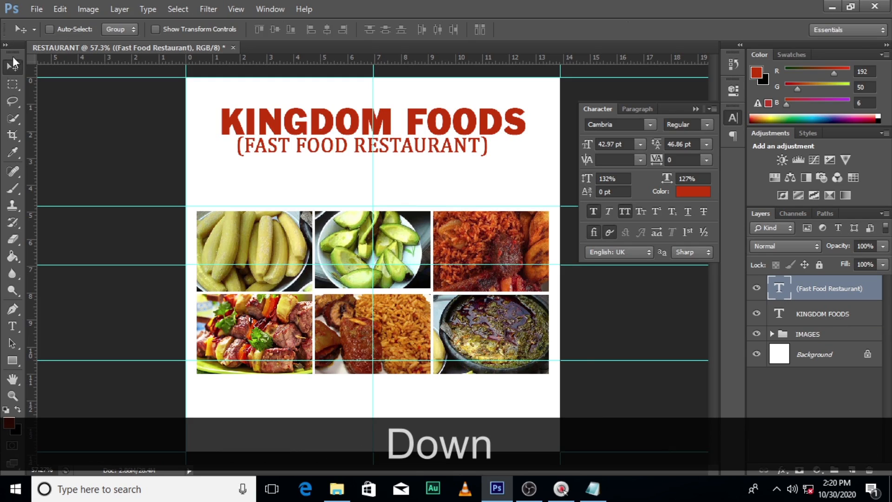
pyautogui.click(695, 109)
# - Activate the Custom Shape tool and replace its current shapes with the All set
pyautogui.moveTo(13, 360); pyautogui.dragTo(61, 421)
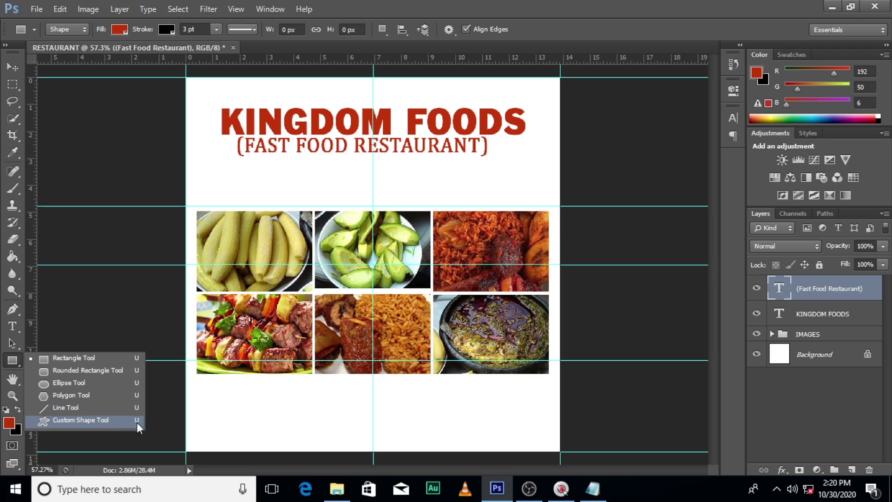
pyautogui.click(93, 420)
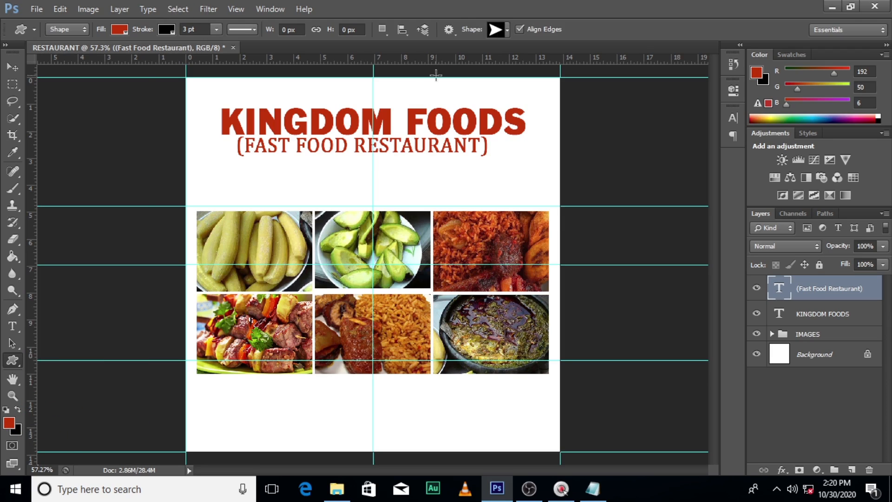
pyautogui.click(507, 29)
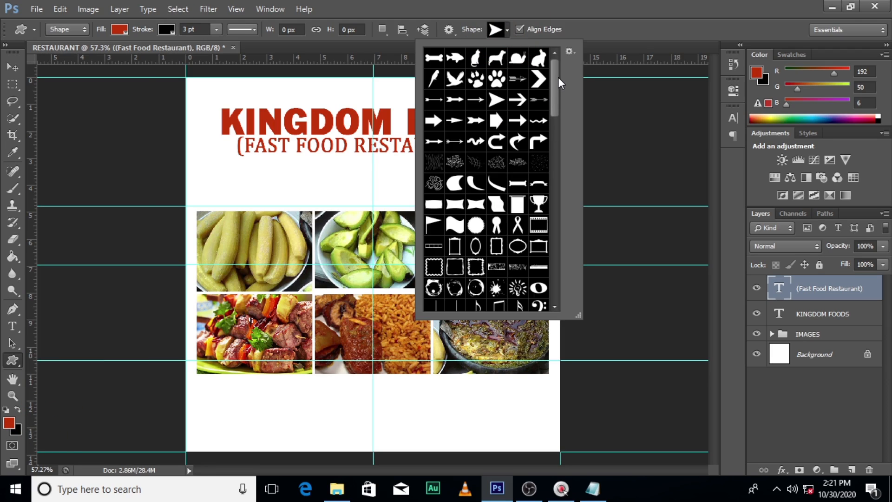
pyautogui.click(569, 51)
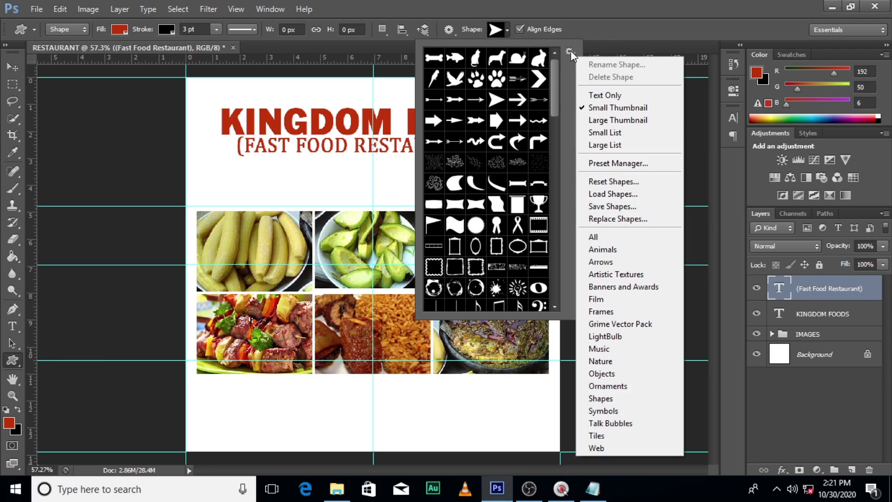
pyautogui.click(599, 236)
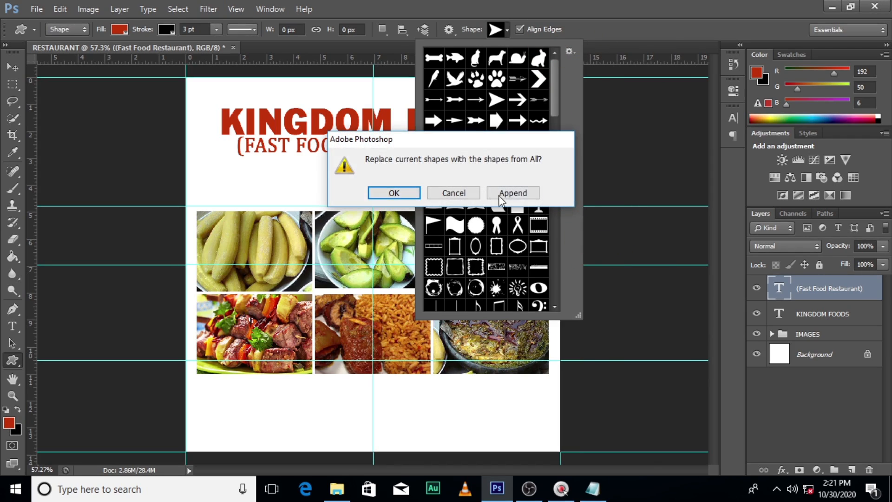
pyautogui.click(403, 193)
# - Draw the thin wavy ornament custom shape, about 106 × 27 px, below the (Fast Food Restaurant) text
pyautogui.moveTo(556, 97); pyautogui.dragTo(544, 189)
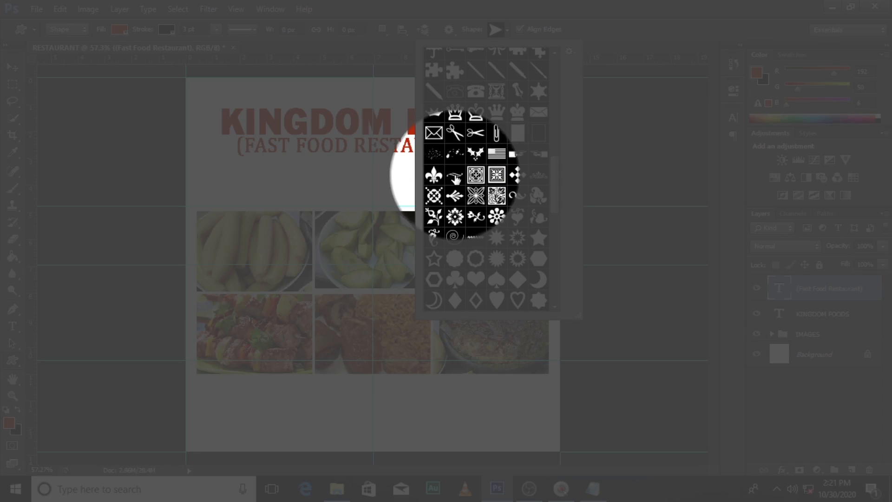
pyautogui.click(453, 177)
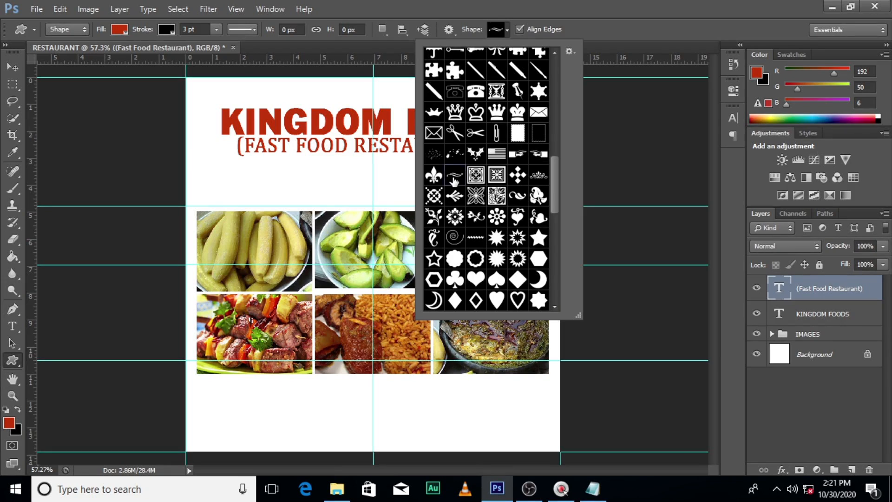
pyautogui.click(394, 132)
pyautogui.moveTo(351, 168); pyautogui.dragTo(390, 174)
# - Remove the wavy ornament's stroke and use red c03206 as its fill
pyautogui.click(166, 32)
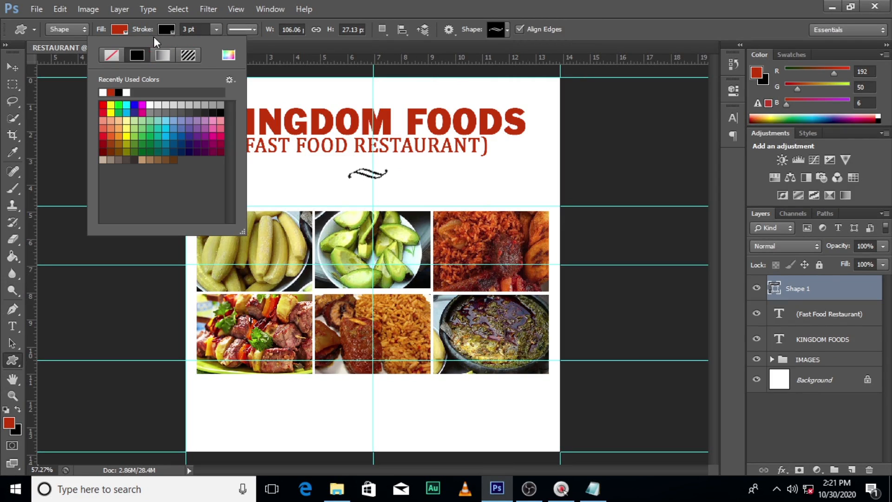
pyautogui.click(111, 55)
pyautogui.click(119, 29)
pyautogui.click(181, 55)
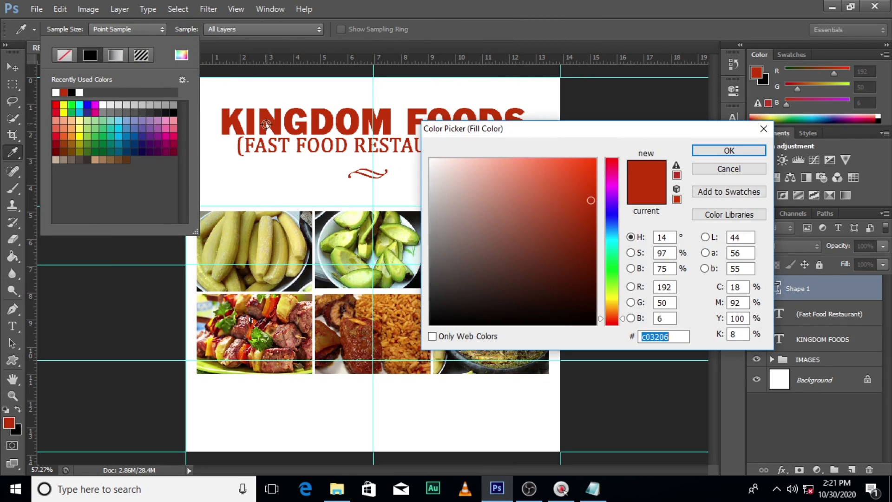
pyautogui.click(718, 151)
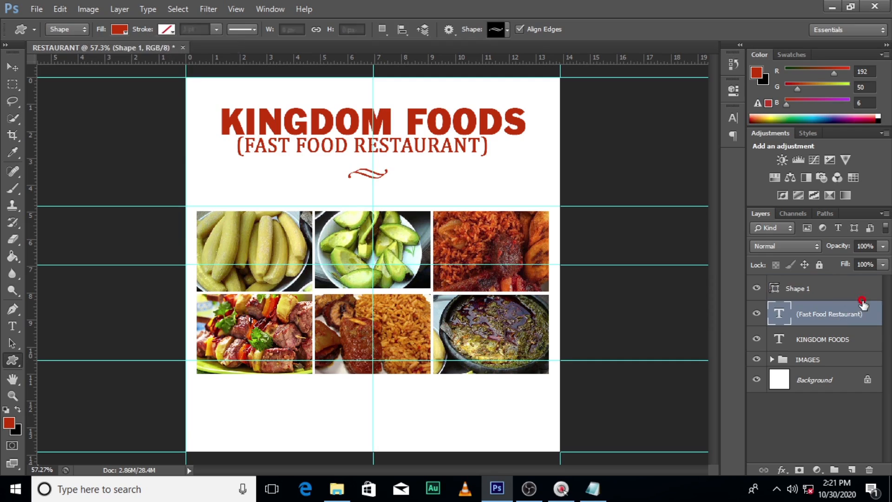
# - Move the wavy ornament up close under the subtitle and centre it at about X 499 px, Y 226.5 px
pyautogui.moveTo(829, 314); pyautogui.dragTo(818, 294)
pyautogui.click(819, 293)
pyautogui.hotkey('ctrl', 't')
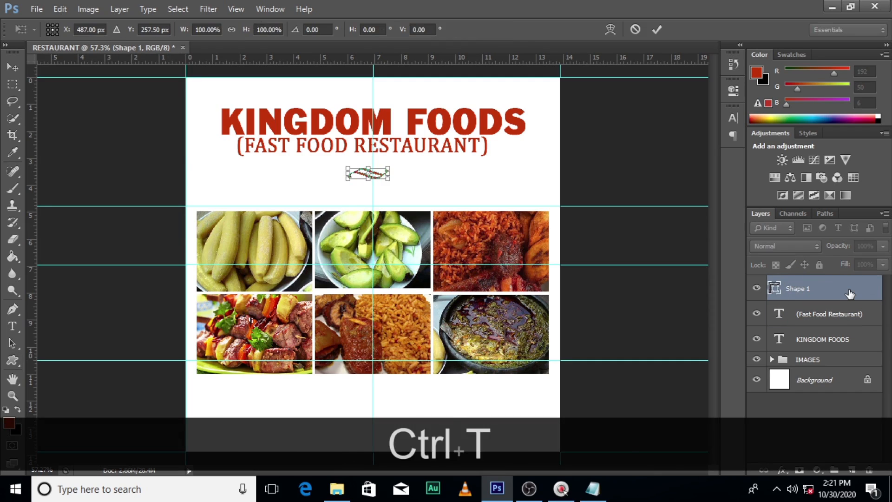
pyautogui.press('Right')
pyautogui.press('Right')
pyautogui.press('Right')
pyautogui.press('Right')
pyautogui.press('Right')
pyautogui.press('Right')
pyautogui.press('Right')
pyautogui.press('Up')
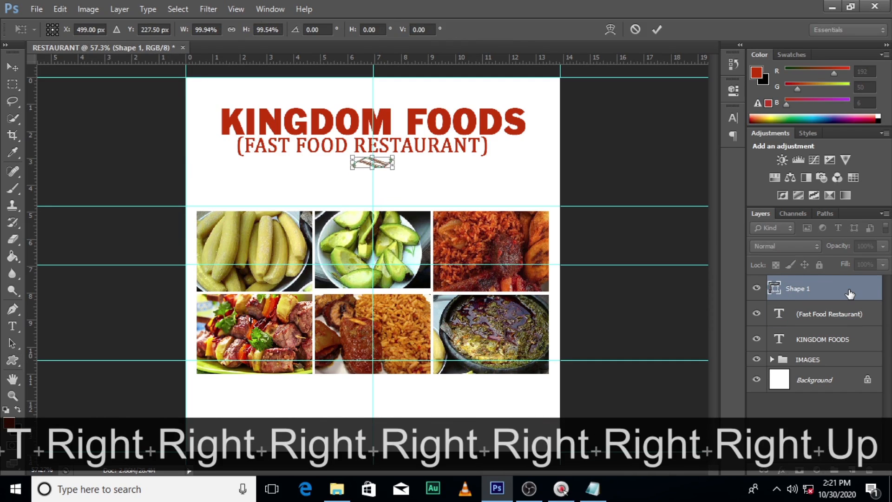
pyautogui.press('Right')
pyautogui.press('Left')
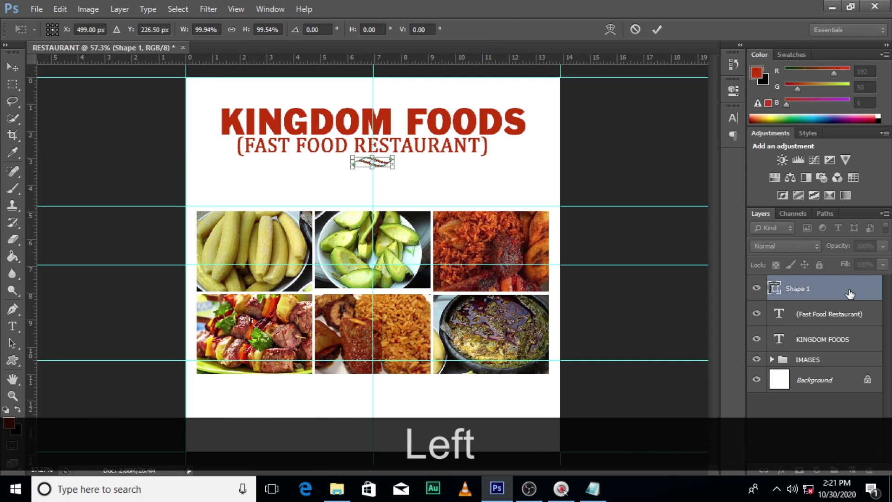
pyautogui.press('Return')
# - Draw a thin red rectangle line about 785 × 5 px across the wavy ornament under the subtitle
pyautogui.rightClick(12, 360)
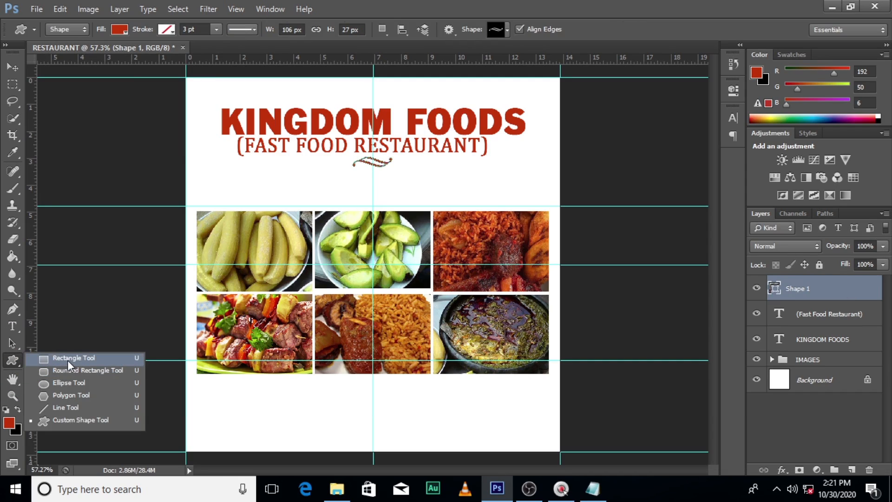
pyautogui.click(82, 355)
pyautogui.moveTo(242, 159); pyautogui.dragTo(536, 160)
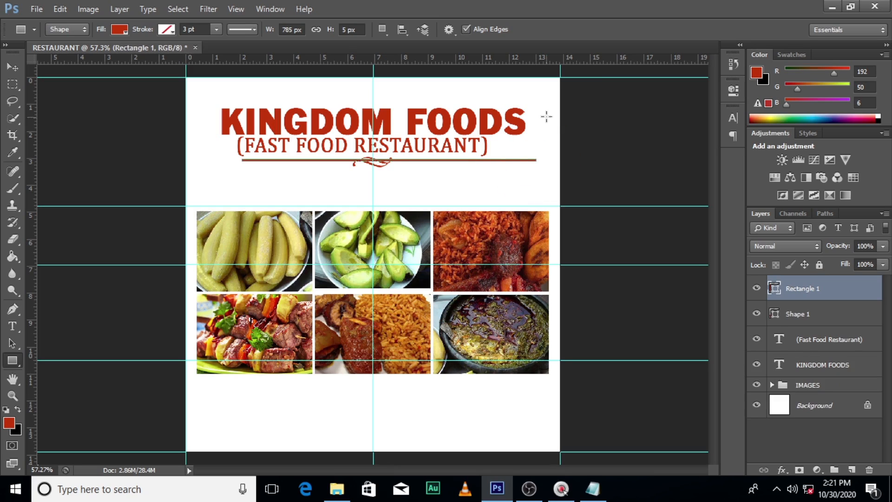
# - Shorten the thin red line to about 87% of its width and shift it to about X 479 px
pyautogui.hotkey('ctrl', 't')
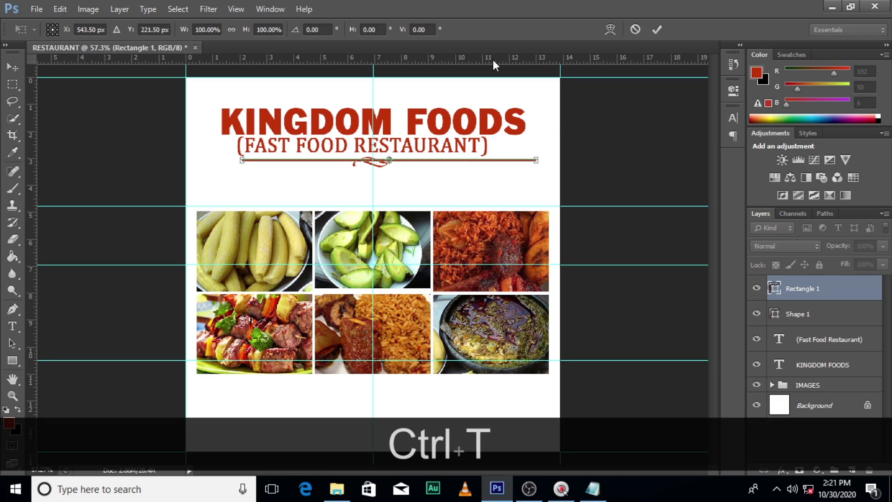
pyautogui.moveTo(536, 161); pyautogui.dragTo(501, 161)
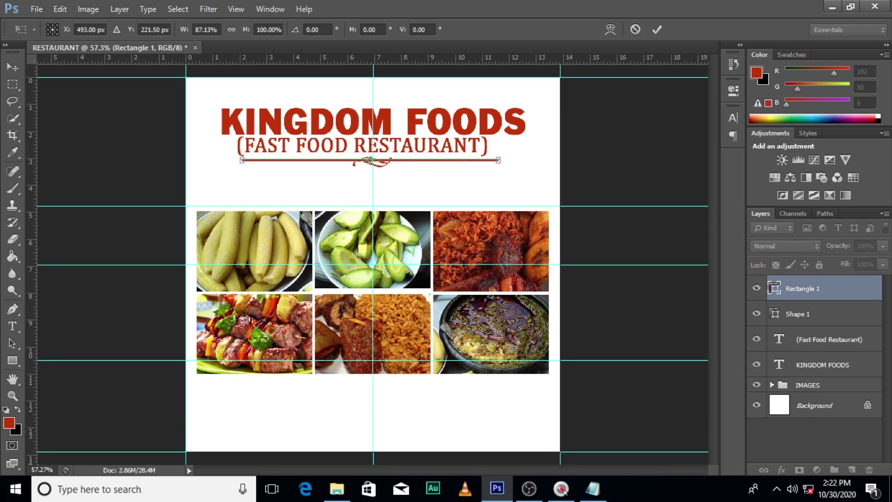
pyautogui.press('Right')
pyautogui.press('Right')
pyautogui.press('Right')
pyautogui.press('Right')
pyautogui.press('Right')
pyautogui.press('Right')
pyautogui.press('Right')
pyautogui.press('Left')
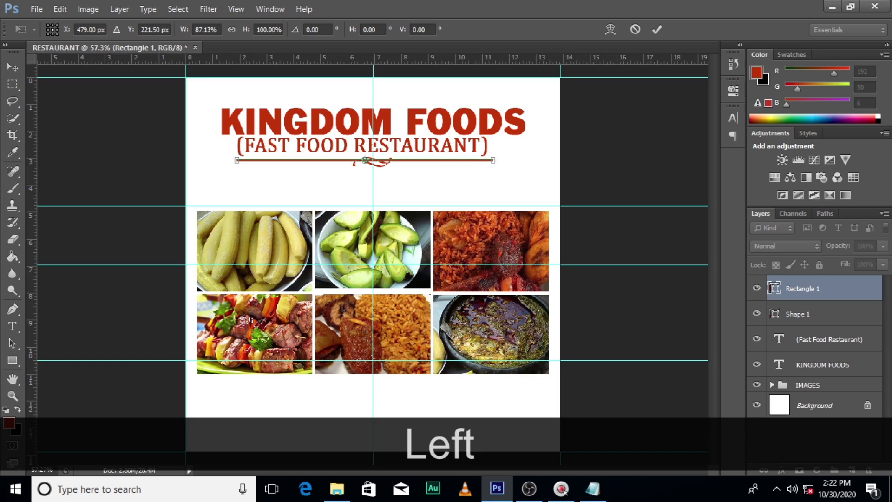
pyautogui.press('Return')
# - Shift the (Fast Food Restaurant) subtitle sideways to centre it on the vertical guide at about X 500 px
pyautogui.click(842, 342)
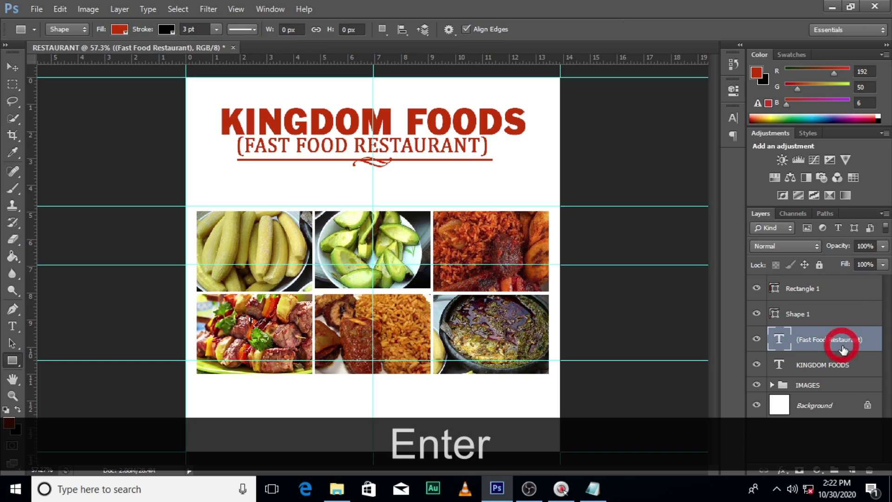
pyautogui.hotkey('ctrl', 't')
pyautogui.press('Right')
pyautogui.press('Right')
pyautogui.press('Right')
pyautogui.press('Right')
pyautogui.press('Right')
pyautogui.press('Right')
pyautogui.press('Right')
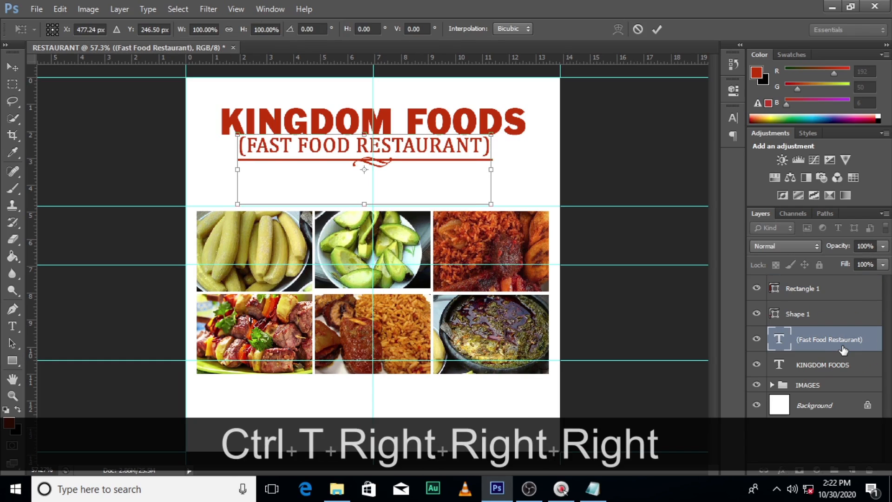
pyautogui.press('Right')
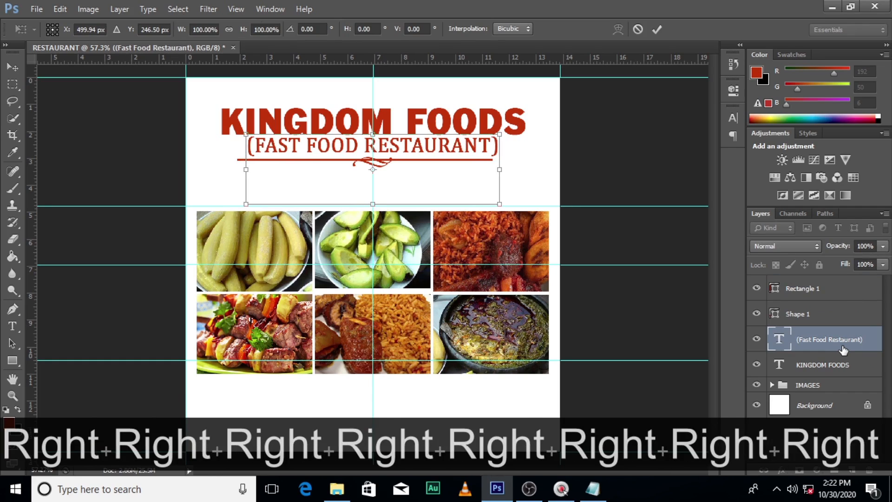
pyautogui.press('Return')
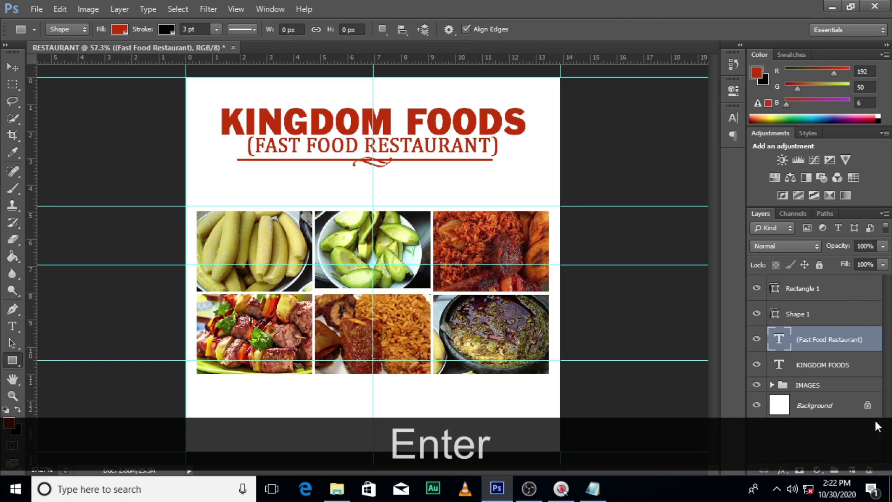
# - Centre the thin red line under the subtitle and rename its layer BAR
pyautogui.click(786, 291)
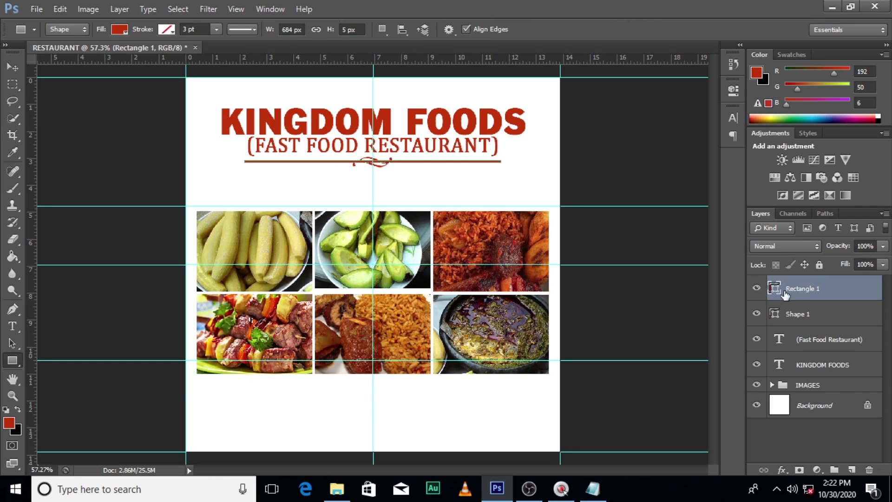
pyautogui.doubleClick(807, 289)
pyautogui.write('BAR')
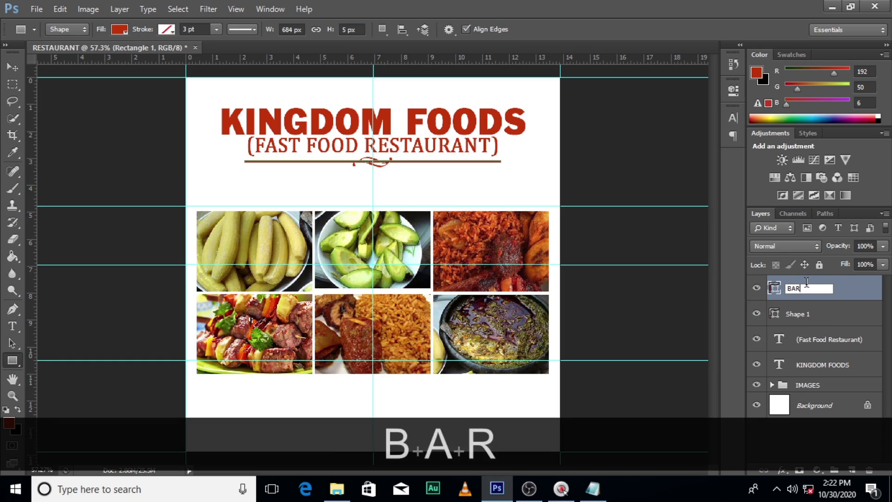
pyautogui.press('Return')
# - Add a layer mask to the BAR layer and choose a hard round 70 px brush with black
pyautogui.click(792, 315)
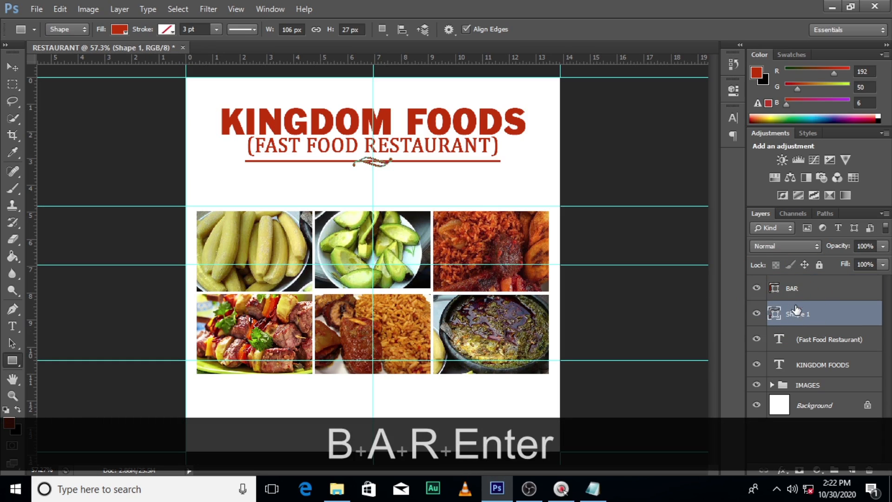
pyautogui.click(792, 290)
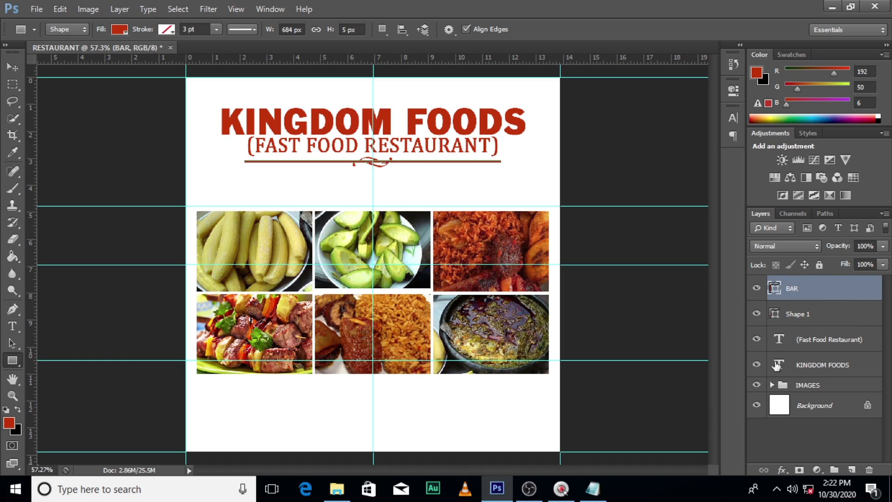
pyautogui.click(798, 470)
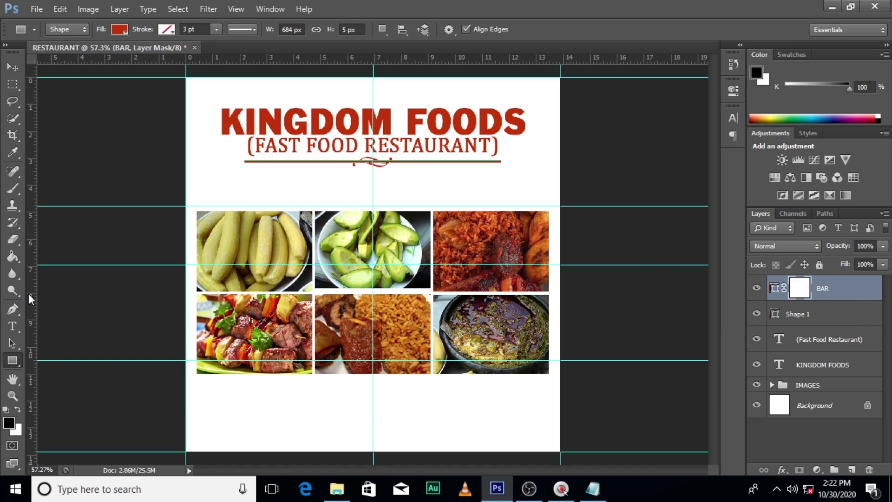
pyautogui.click(13, 188)
pyautogui.click(66, 30)
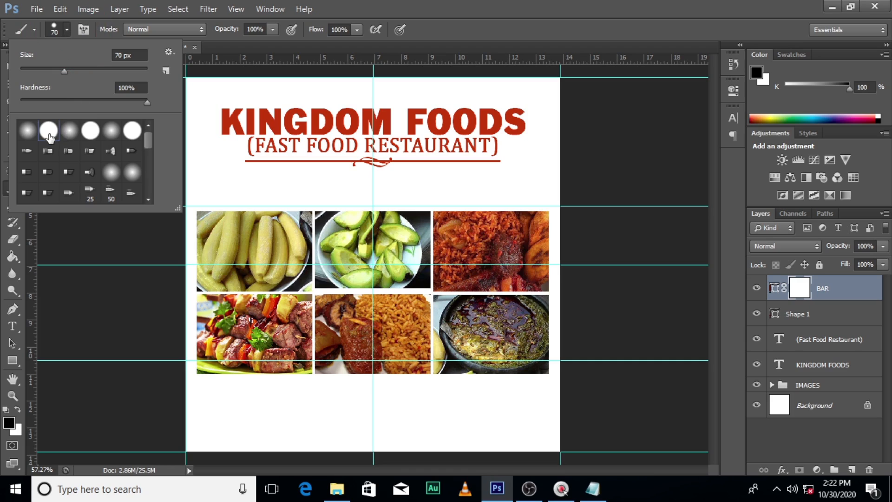
pyautogui.click(416, 2)
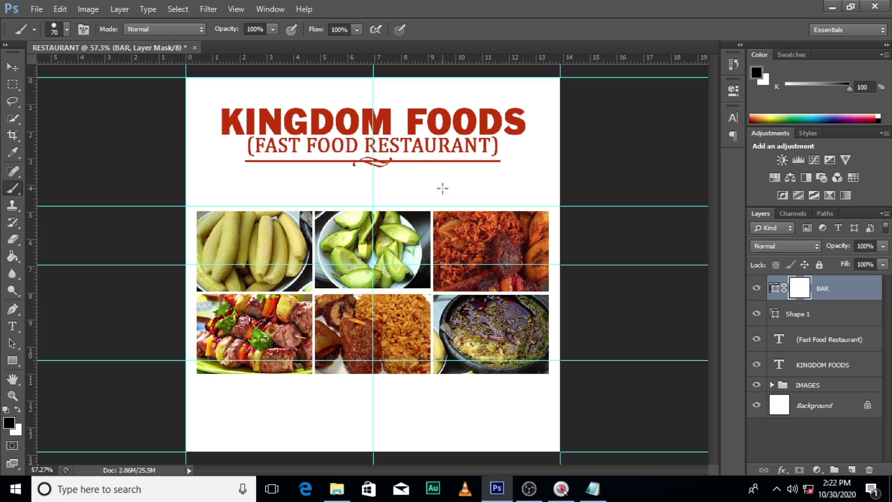
# - Paint black on the BAR mask to hide the part of the line crossing the wavy ornament
pyautogui.press('capslock')
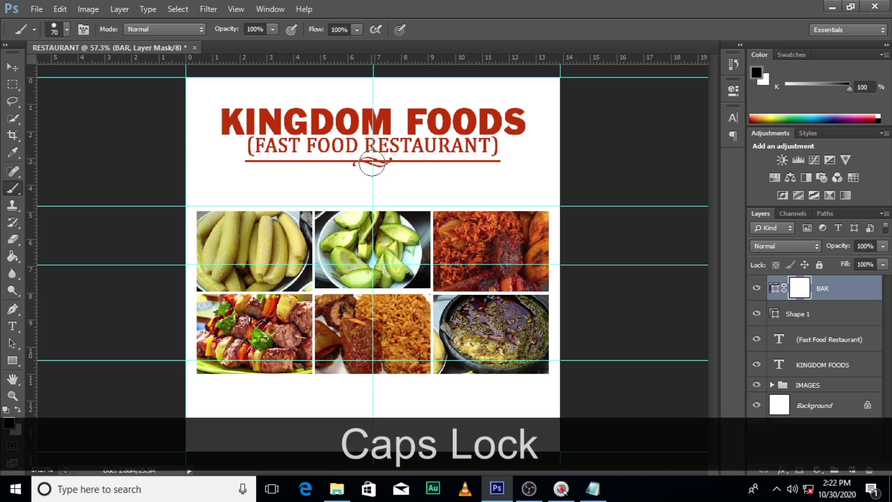
pyautogui.hotkey('ctrl', '=')
pyautogui.hotkey('ctrl', '=')
pyautogui.scroll(3, 373, 168)
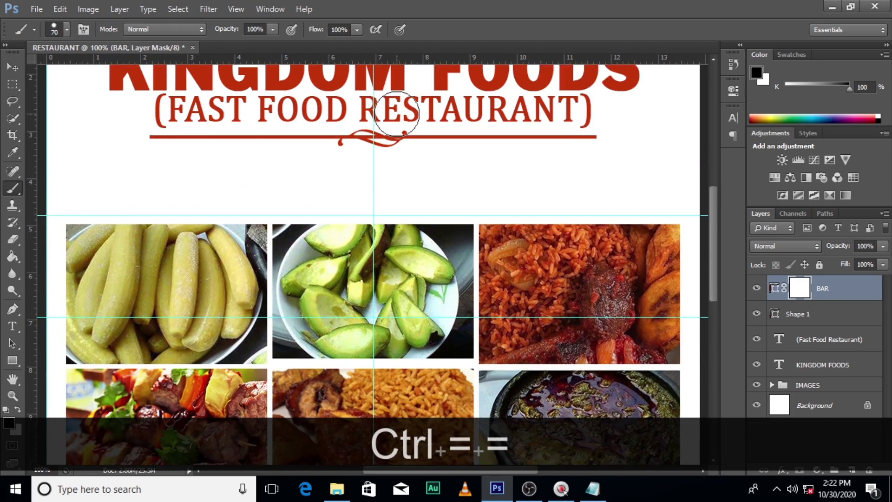
pyautogui.click(373, 172)
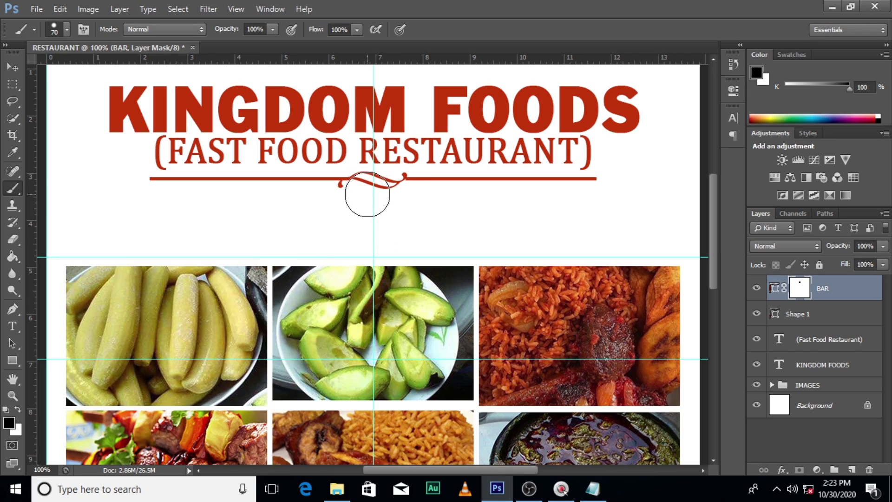
pyautogui.click(367, 194)
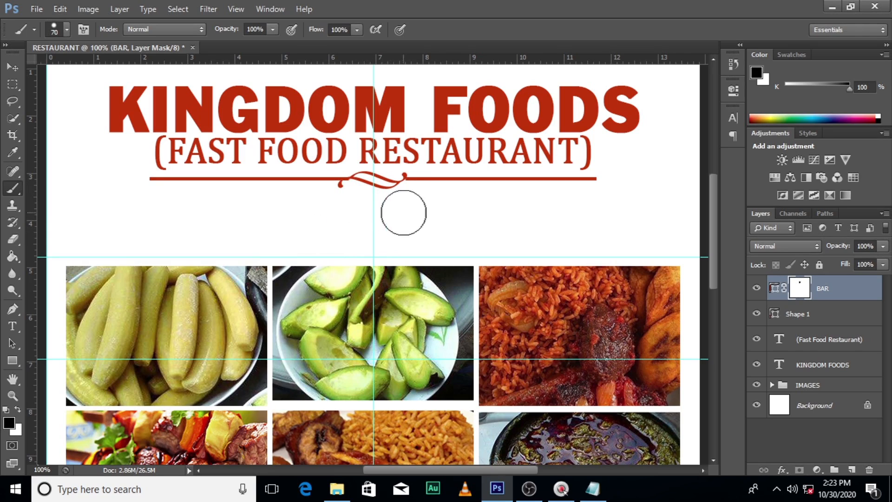
# - Reduce the brush size to 10 px
pyautogui.press('[')
pyautogui.press('[')
pyautogui.press('[')
pyautogui.press('[')
pyautogui.press('[')
pyautogui.press('[')
pyautogui.press('[')
pyautogui.press('[')
pyautogui.press('[')
pyautogui.press('[')
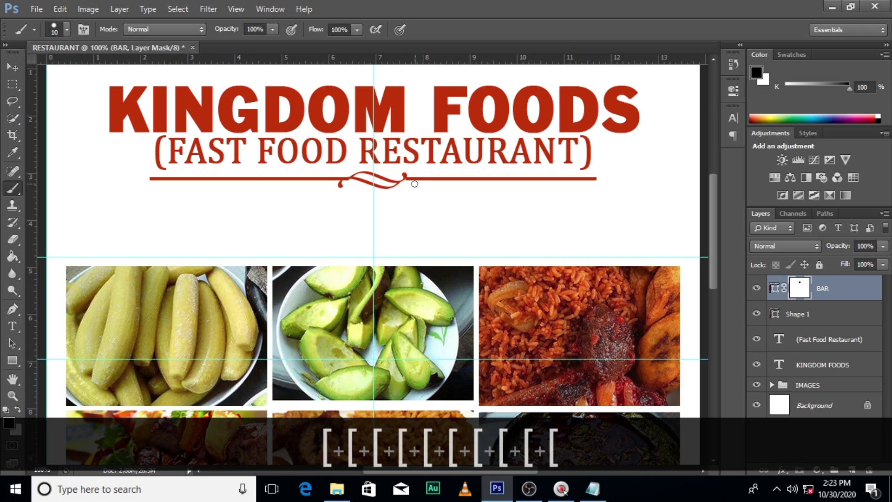
pyautogui.hotkey('ctrl', '0')
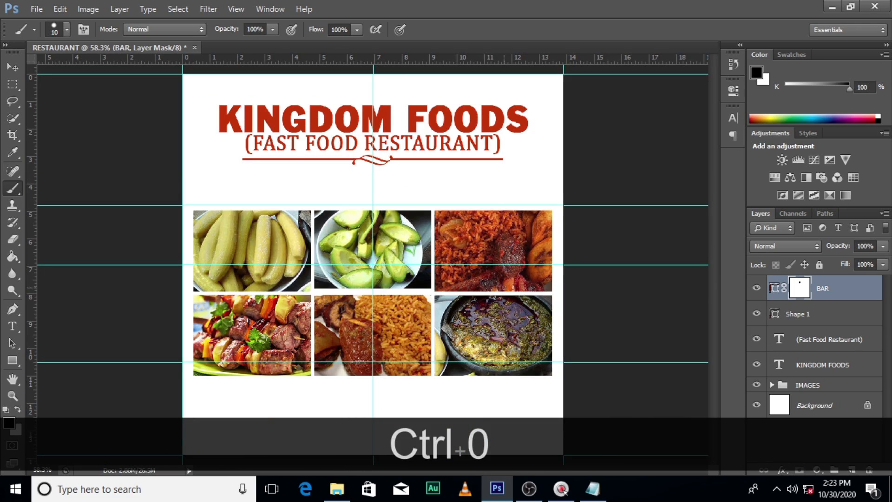
# - Switch to the WORDS file in Notepad and copy the line "WE SERVE BOTH LOCAL AND CONTINENTAL DISHES"
pyautogui.click(829, 339)
pyautogui.press('t')
pyautogui.click(592, 488)
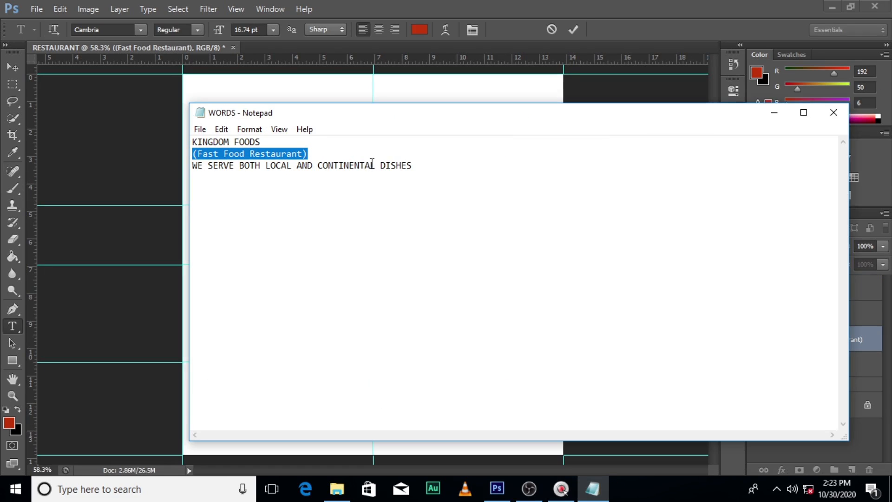
pyautogui.moveTo(416, 174); pyautogui.dragTo(179, 163)
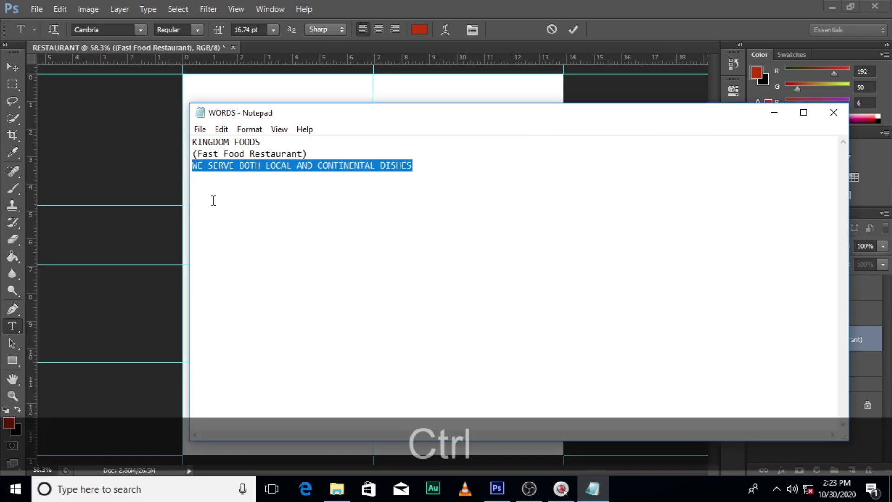
pyautogui.hotkey('ctrl', 'c')
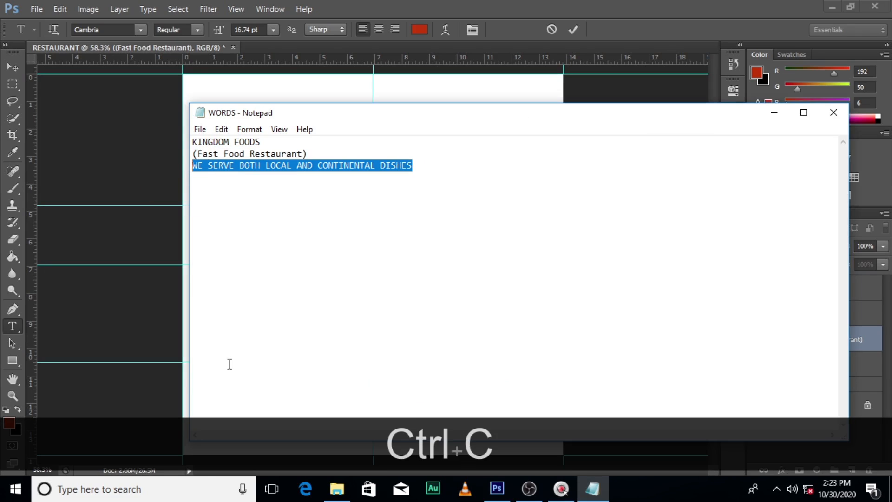
# - Return to Photoshop and paste the copied line as a new text layer below the food image grid
pyautogui.click(497, 488)
pyautogui.click(250, 409)
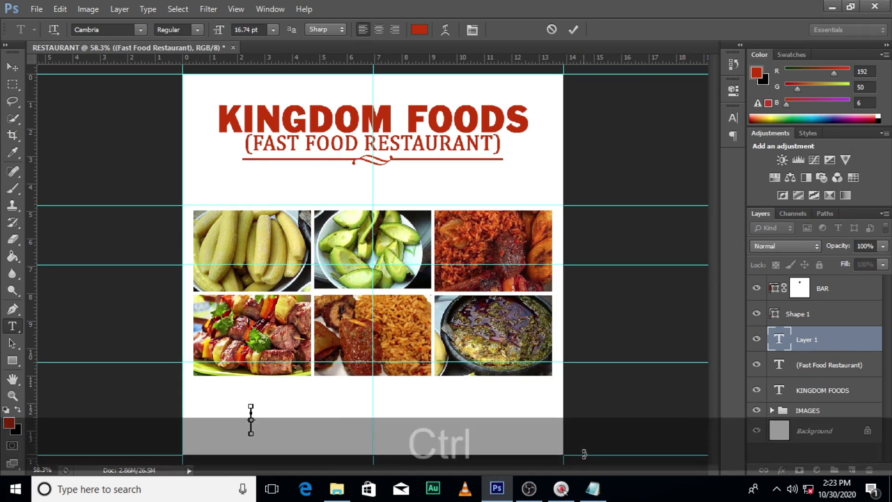
pyautogui.hotkey('ctrl', 'v')
pyautogui.click(793, 342)
# - Set the pasted tagline's font to Franklin Gothic Medium
pyautogui.click(732, 119)
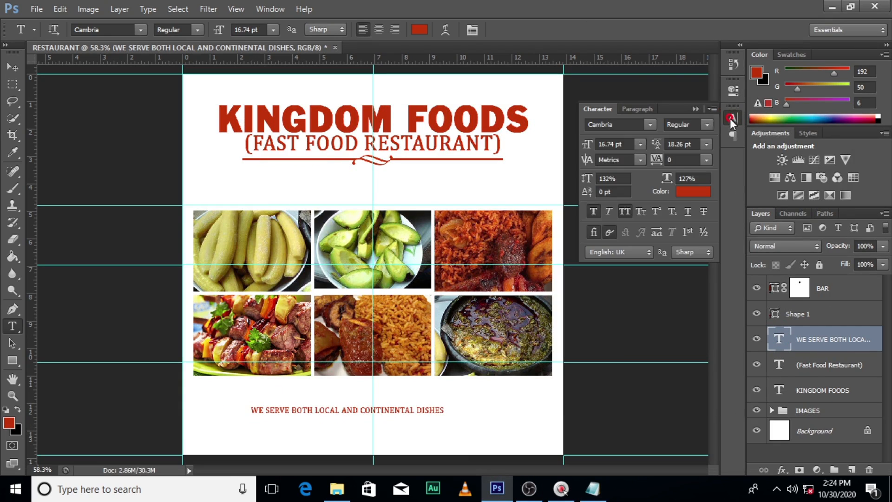
pyautogui.click(649, 126)
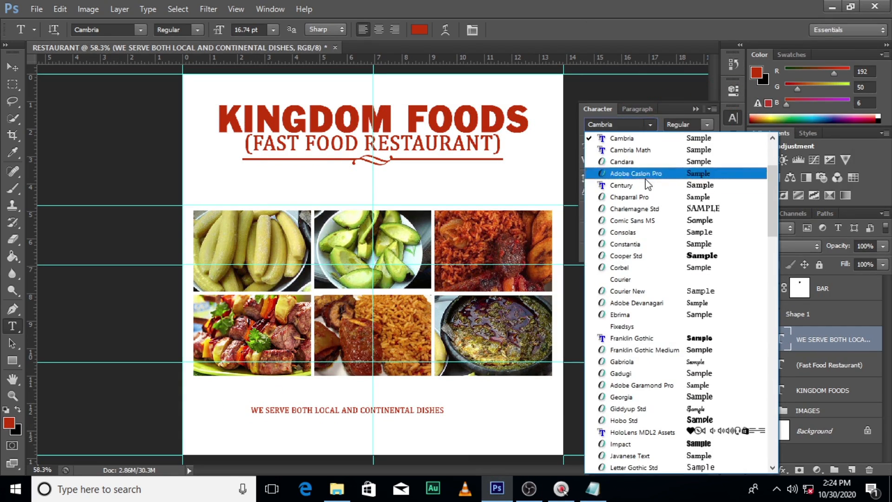
pyautogui.click(646, 354)
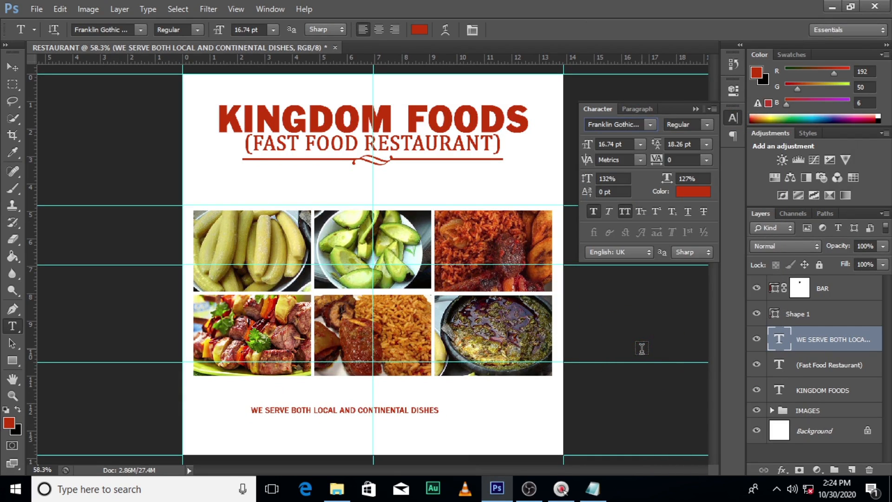
# - Move the tagline between the divider and the food grid and enlarge it to about 17.94 pt
pyautogui.press('v')
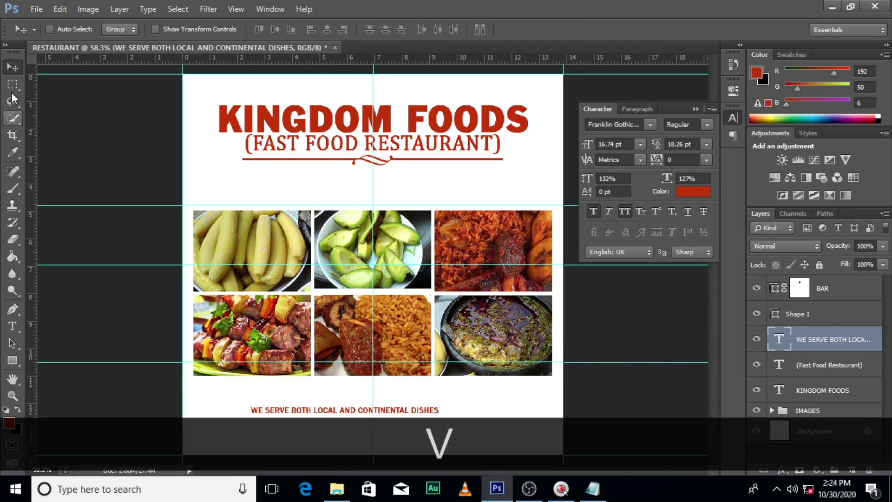
pyautogui.moveTo(382, 409); pyautogui.dragTo(403, 186)
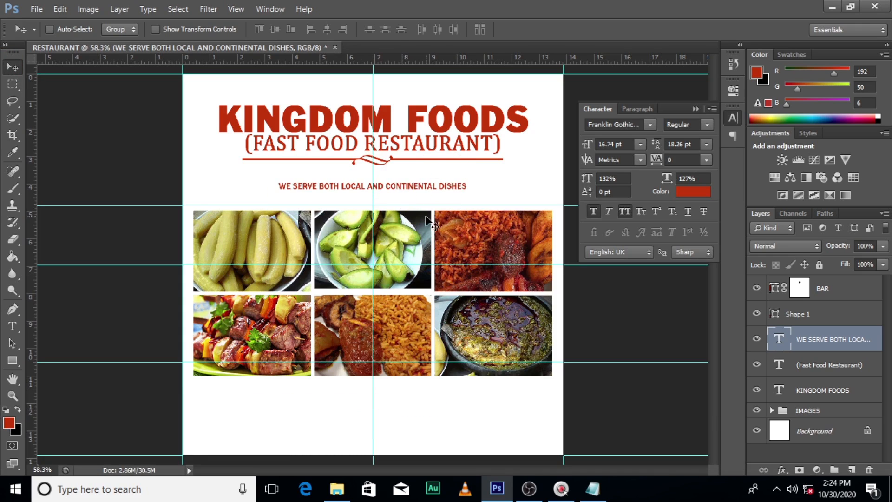
pyautogui.hotkey('ctrl', 't')
pyautogui.moveTo(466, 192); pyautogui.dragTo(474, 194)
pyautogui.hotkey('alt', 'shift', 'Return')
# - Set the tagline's tracking to 160 and its text colour to 111111
pyautogui.moveTo(650, 161); pyautogui.dragTo(655, 161)
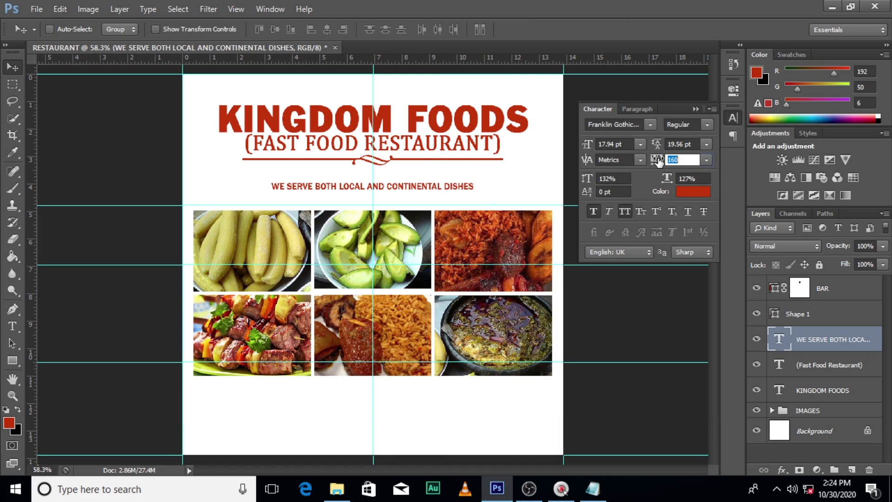
pyautogui.moveTo(657, 160); pyautogui.dragTo(660, 161)
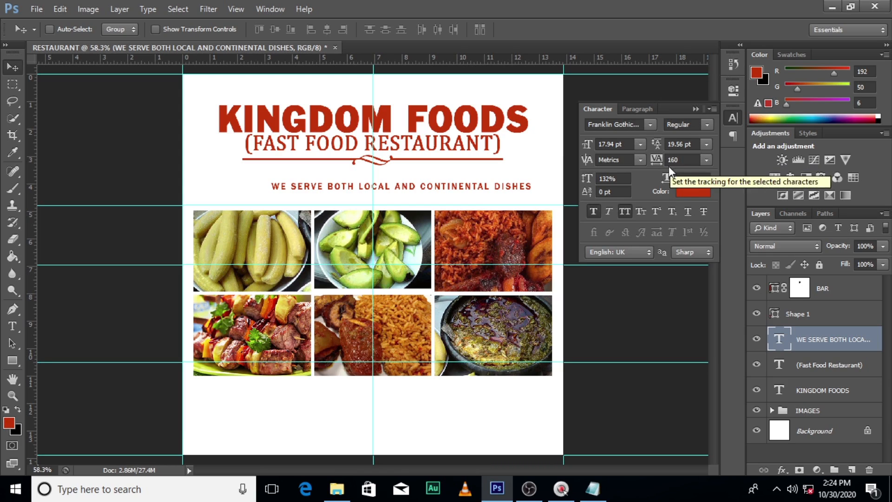
pyautogui.click(690, 192)
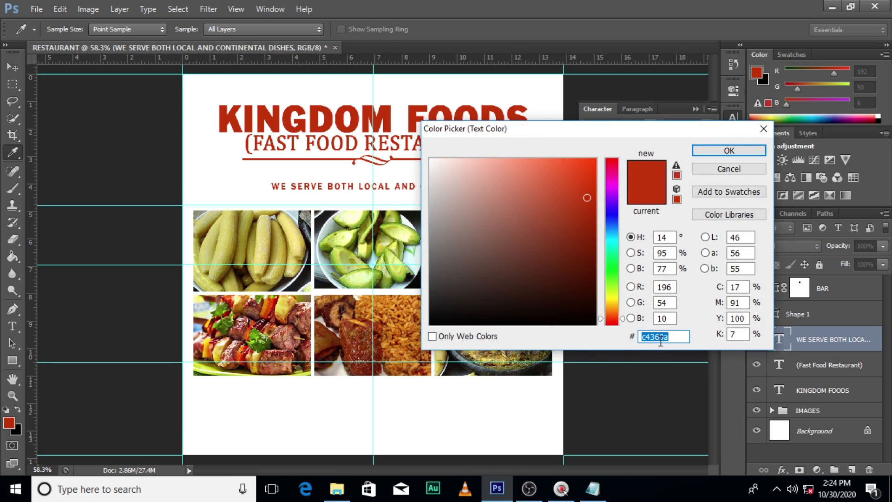
pyautogui.write('111111')
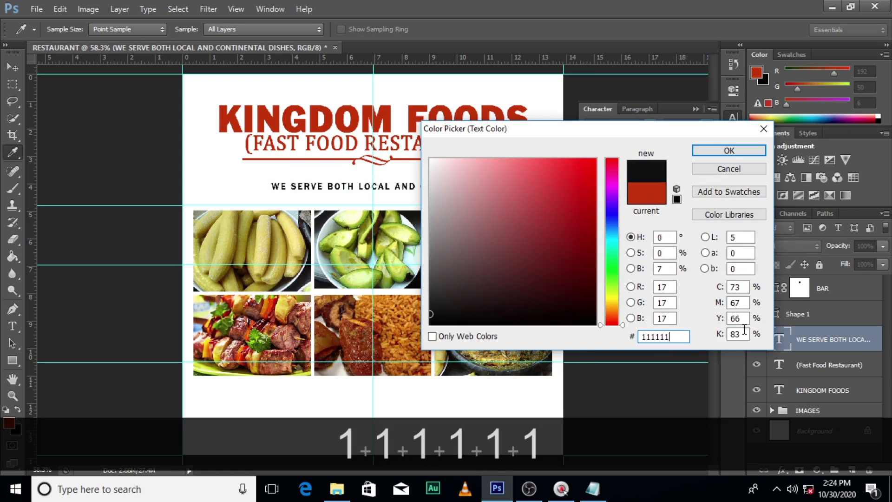
pyautogui.click(711, 150)
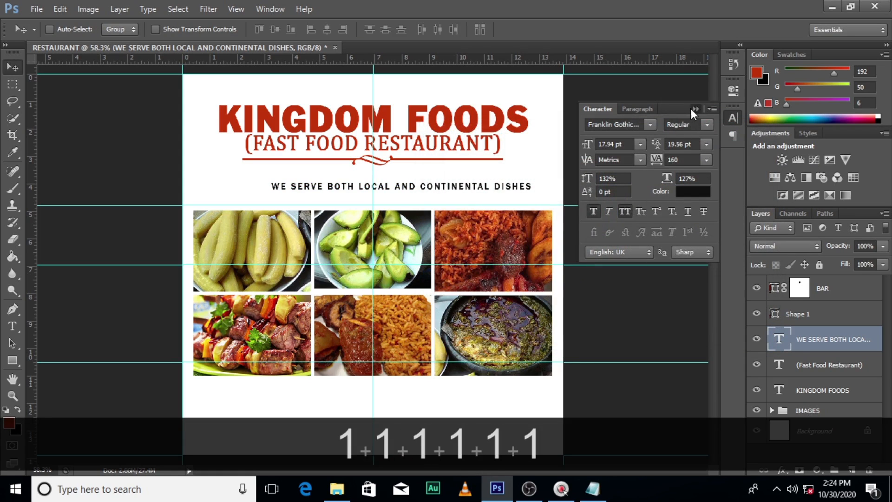
pyautogui.click(693, 110)
# - Enlarge the tagline to nearly the food grid's width and centre it on the vertical guide just above the images
pyautogui.hotkey('ctrl', 't')
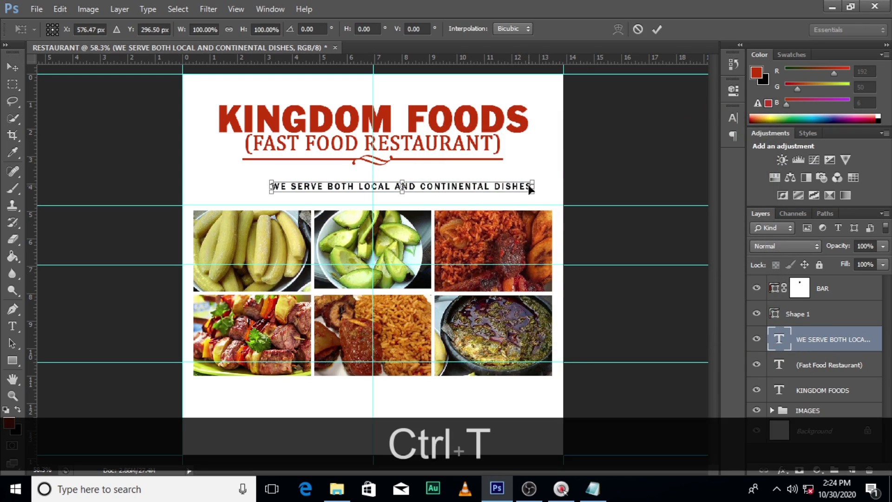
pyautogui.moveTo(533, 193); pyautogui.dragTo(484, 199)
pyautogui.press('Return')
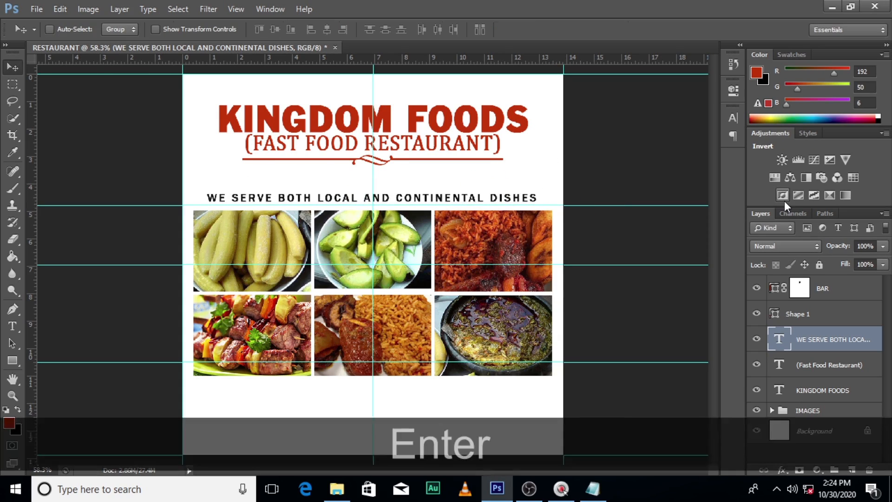
# - Widen the tagline to the full width of the food grid, keeping it centred just above the images
pyautogui.press('Up')
pyautogui.press('Up')
pyautogui.press('Up')
pyautogui.press('Up')
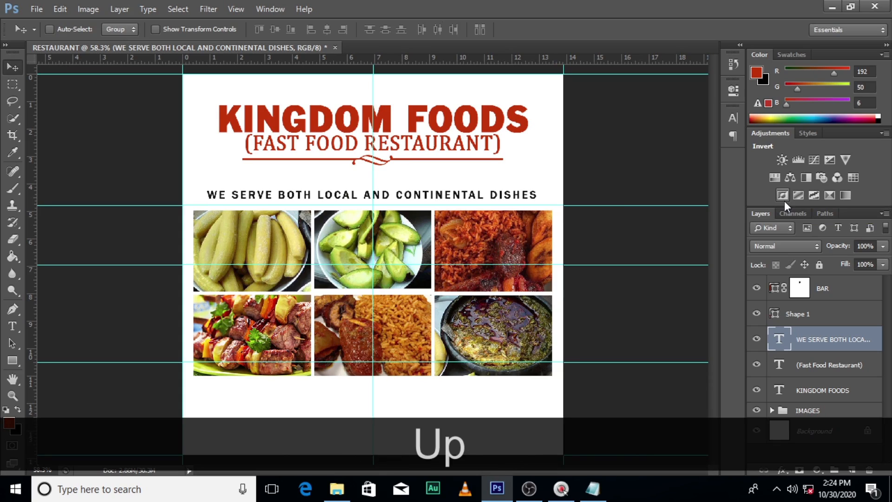
pyautogui.press('Down')
pyautogui.press('Down')
pyautogui.press('Down')
pyautogui.press('Down')
pyautogui.hotkey('ctrl', 't')
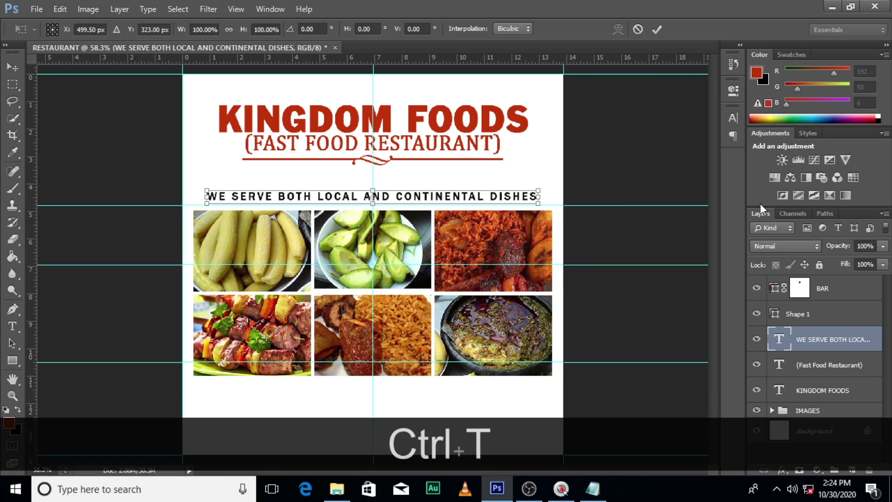
pyautogui.moveTo(540, 204); pyautogui.dragTo(554, 206)
pyautogui.hotkey('alt', 'shift', 'Return')
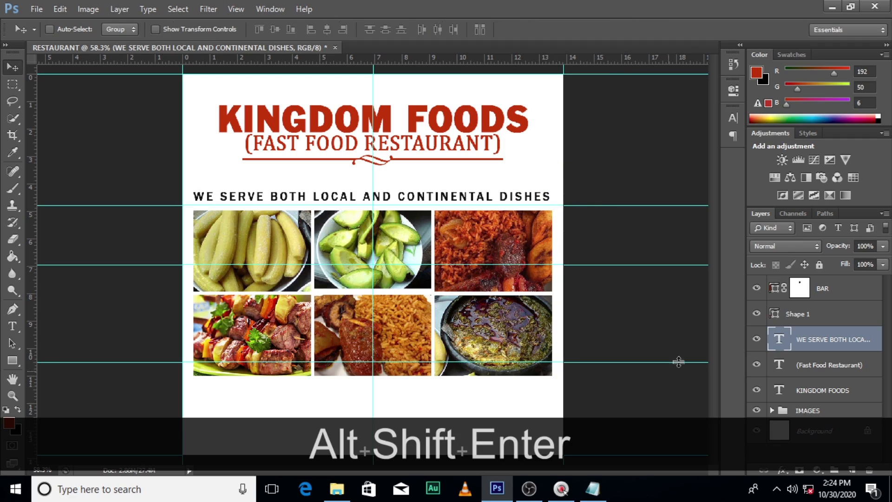
# - Select the divider, ornament, subtitle and title layers together and move them down closer to the tagline
pyautogui.click(756, 289)
pyautogui.click(835, 292)
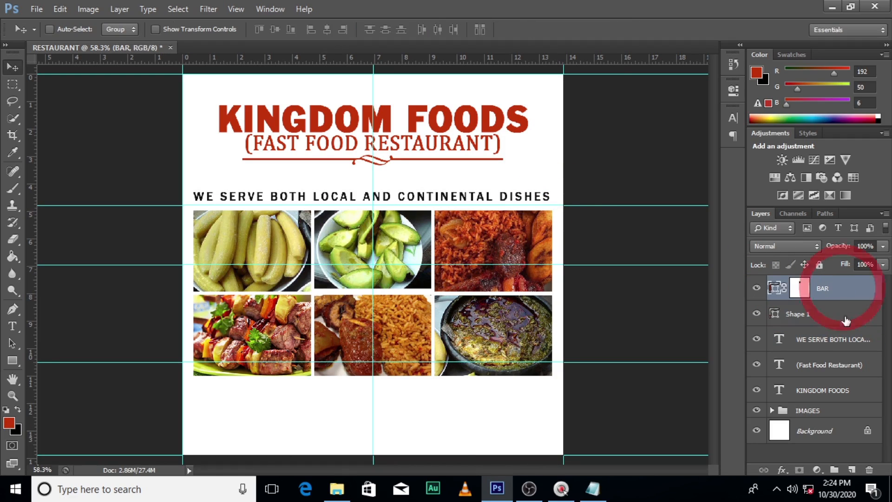
pyautogui.keyDown('ctrl'); pyautogui.click(822, 314); pyautogui.keyUp('ctrl')
pyautogui.keyDown('ctrl'); pyautogui.click(826, 367); pyautogui.keyUp('ctrl')
pyautogui.keyDown('ctrl'); pyautogui.click(819, 395); pyautogui.keyUp('ctrl')
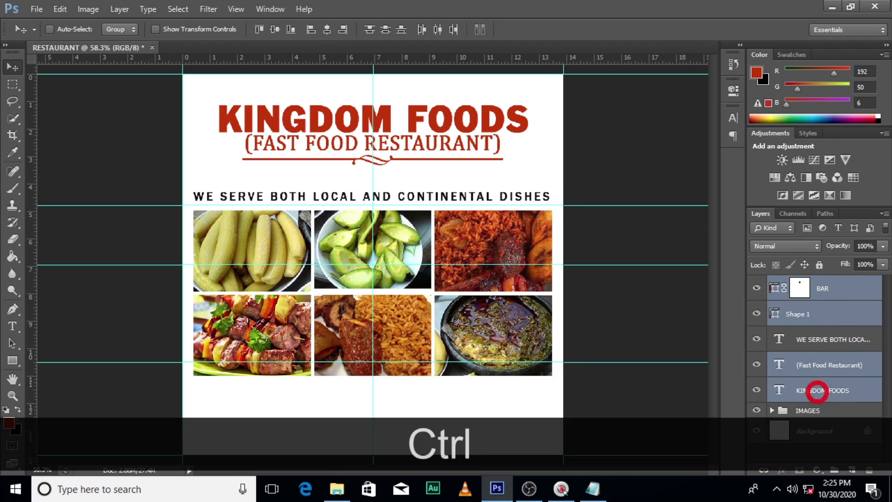
pyautogui.press('v')
pyautogui.press('Down')
pyautogui.press('Down')
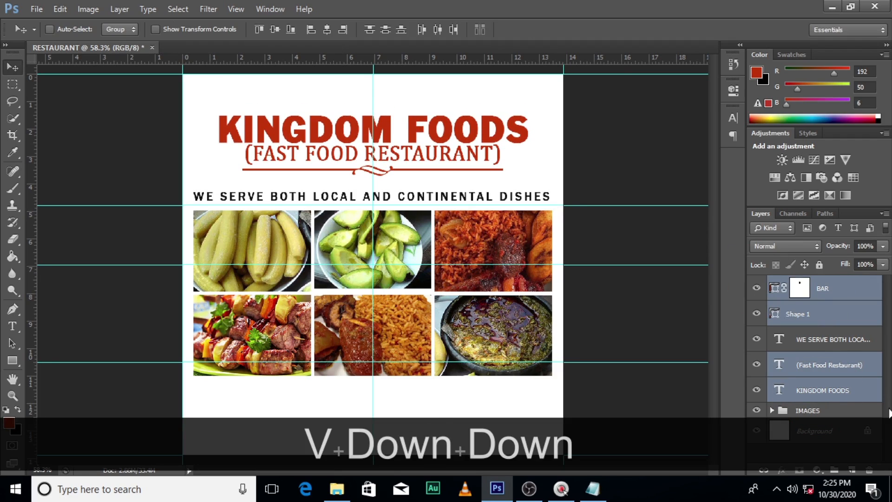
# - Scale the title, subtitle and divider together to about 120% around their centre and nudge them up slightly
pyautogui.hotkey('ctrl', 't')
pyautogui.moveTo(525, 176); pyautogui.dragTo(553, 194)
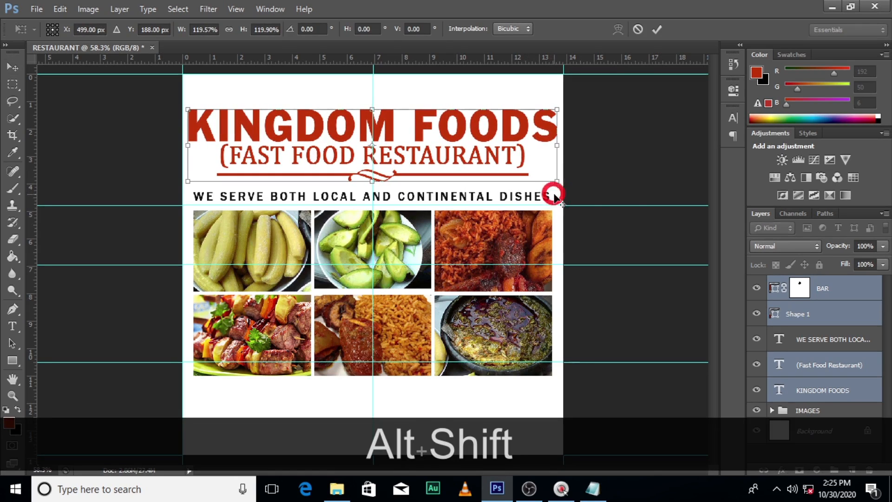
pyautogui.press('Up')
pyautogui.press('Up')
pyautogui.press('Up')
pyautogui.press('Return')
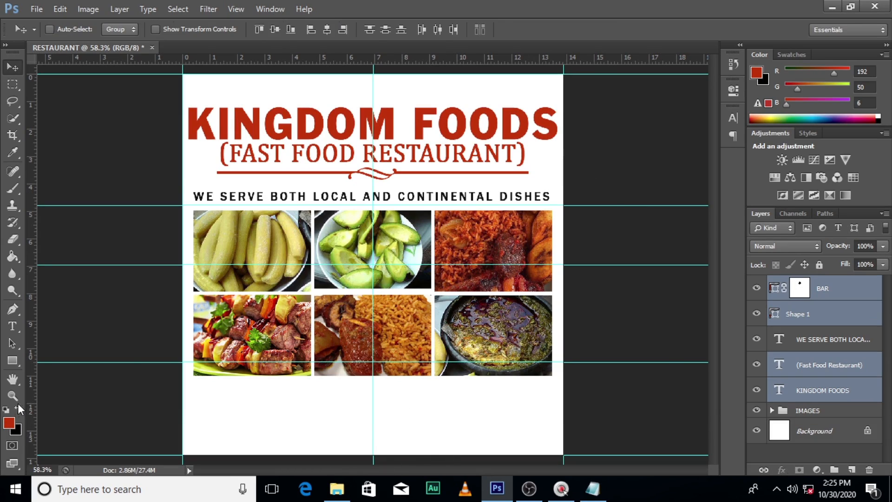
# - Add two vertical guides aligned with the left and right edges of the food grid
pyautogui.moveTo(32, 402); pyautogui.dragTo(199, 399)
pyautogui.hotkey('ctrl', '+')
pyautogui.hotkey('ctrl', '+')
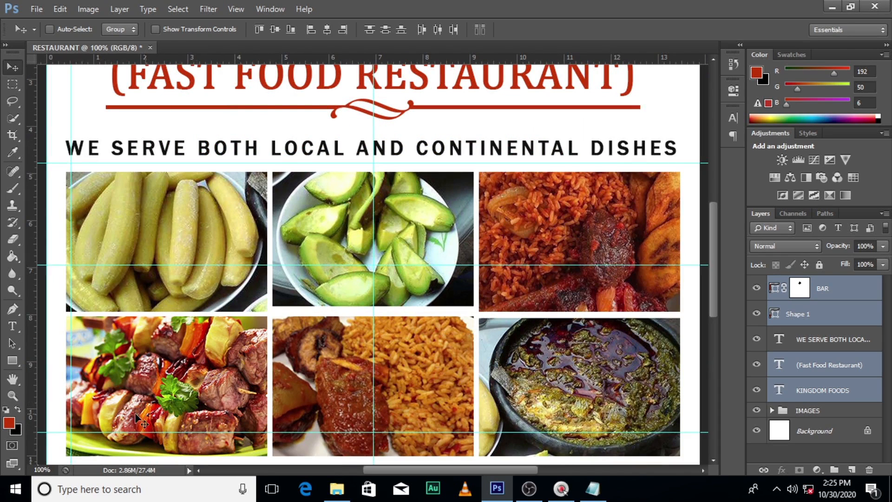
pyautogui.moveTo(510, 470); pyautogui.dragTo(458, 470)
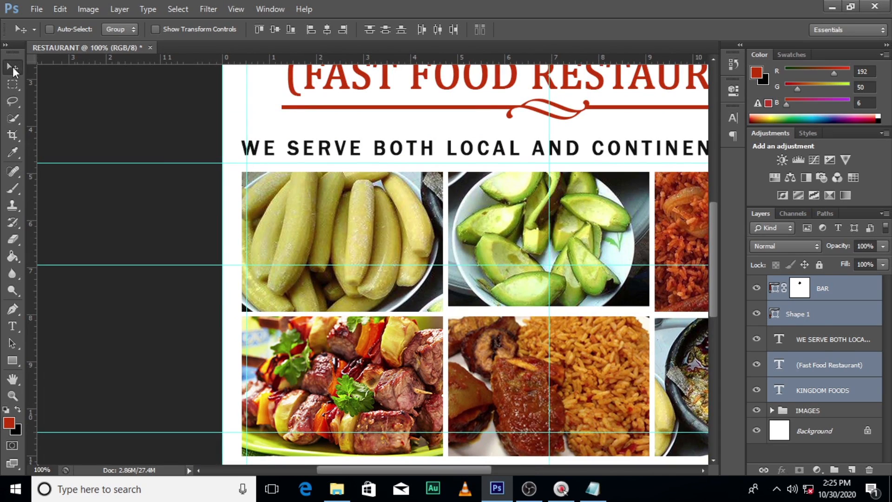
pyautogui.moveTo(247, 113); pyautogui.dragTo(242, 116)
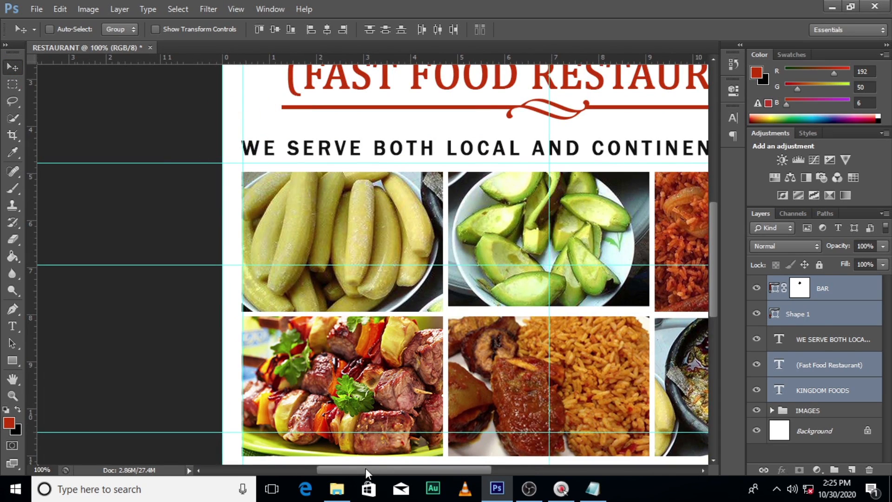
pyautogui.moveTo(365, 473); pyautogui.dragTo(453, 472)
pyautogui.moveTo(33, 233); pyautogui.dragTo(526, 230)
pyautogui.hotkey('ctrl', '0')
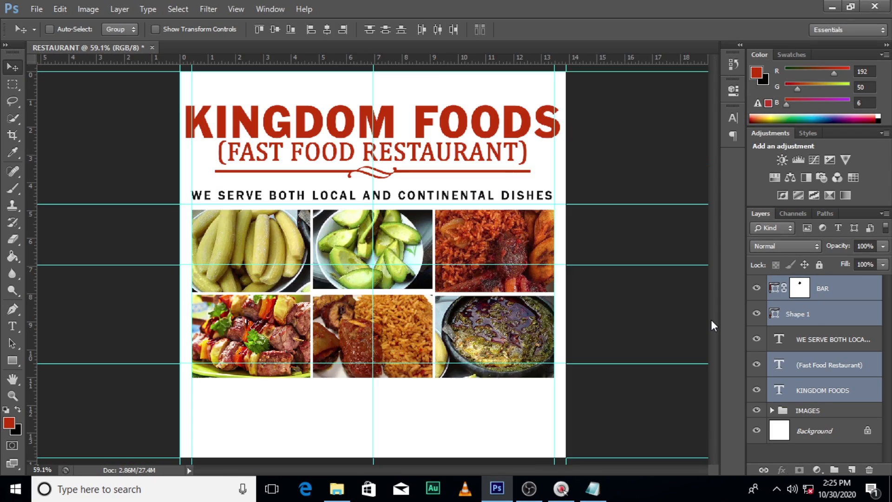
# - Draw a red rectangle about 939 × 126 px between the two side guides, just below the food grid
pyautogui.click(13, 360)
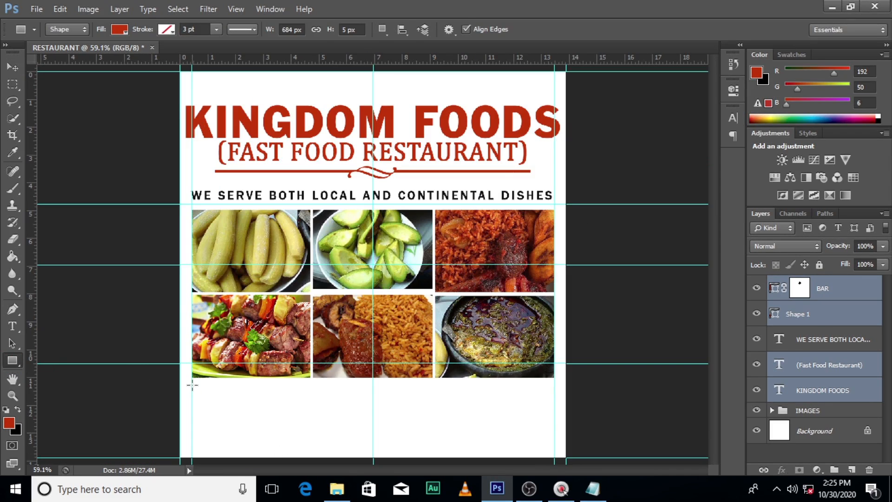
pyautogui.moveTo(192, 384); pyautogui.dragTo(554, 432)
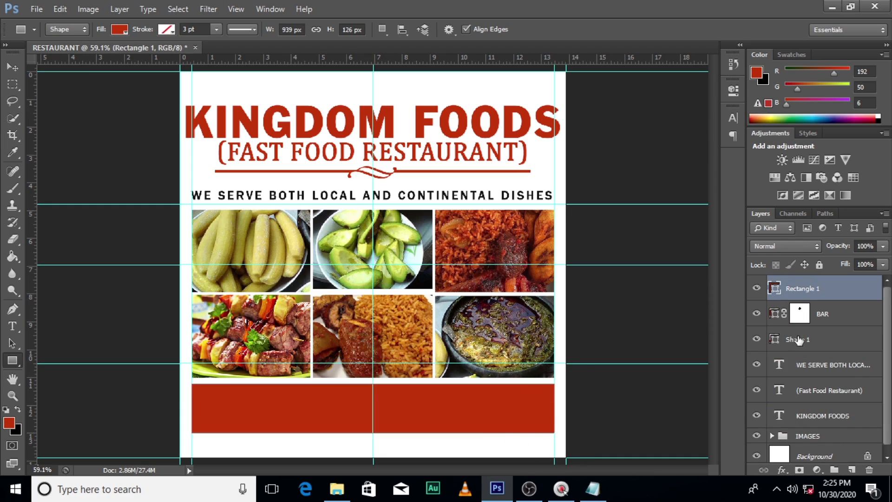
# - Group the divider, ornament, tagline, subtitle and title layers and name the group TOP TEXT
pyautogui.click(831, 315)
pyautogui.keyDown('shift'); pyautogui.click(822, 415); pyautogui.keyUp('shift')
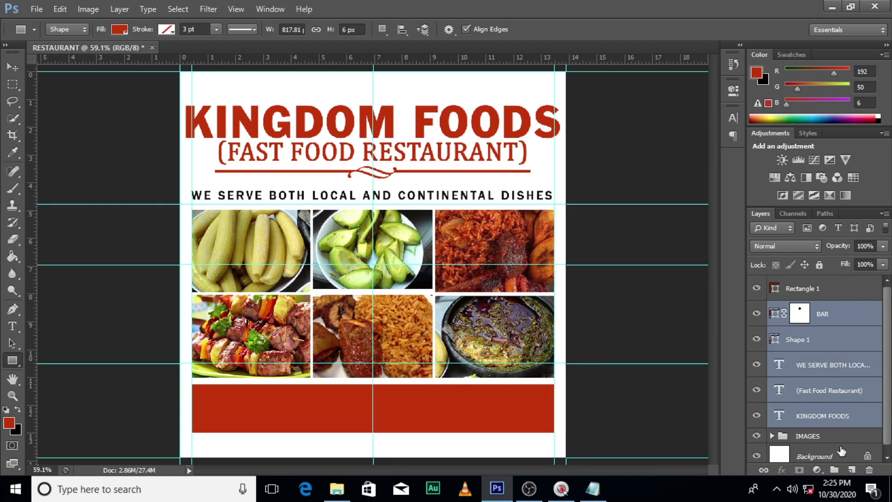
pyautogui.click(835, 470)
pyautogui.click(807, 309)
pyautogui.doubleClick(808, 310)
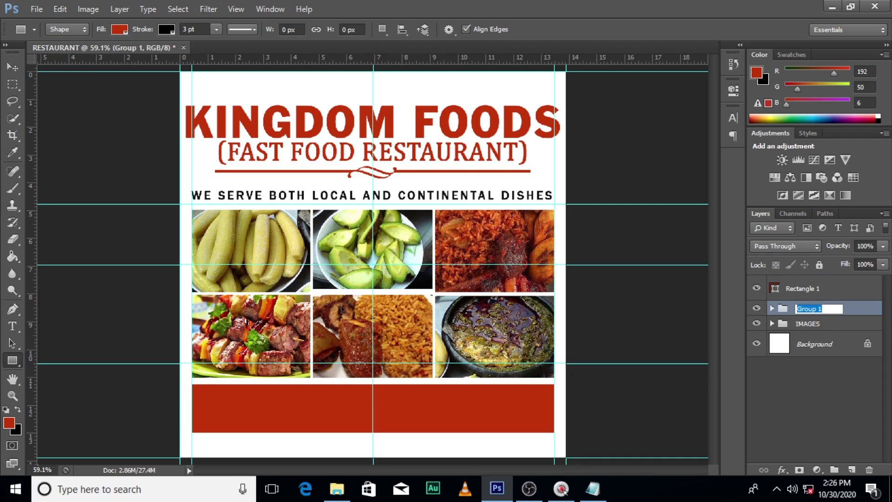
pyautogui.write('TOP TEXT')
pyautogui.press('Return')
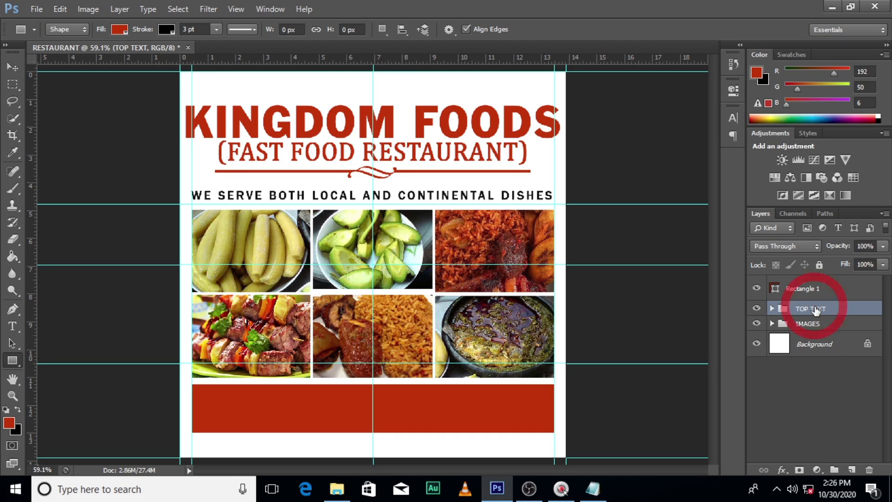
# - Move the TOP TEXT and IMAGES groups up together to leave more space above the red rectangle
pyautogui.keyDown('shift'); pyautogui.click(860, 323); pyautogui.keyUp('shift')
pyautogui.press('v')
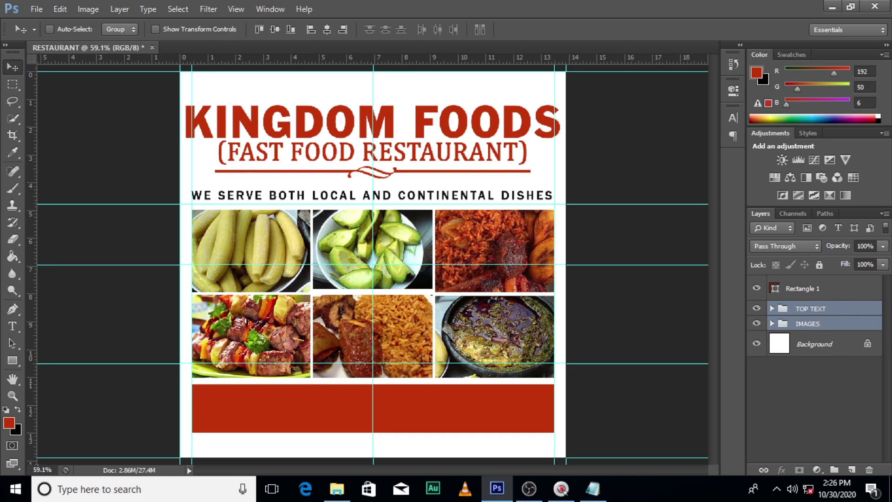
pyautogui.hotkey('shift', 'Up')
pyautogui.hotkey('shift', 'Up')
pyautogui.hotkey('shift', 'Up')
pyautogui.hotkey('shift', 'Up')
pyautogui.press('Down')
pyautogui.press('Down')
pyautogui.press('Down')
pyautogui.press('Down')
pyautogui.press('Down')
pyautogui.press('Down')
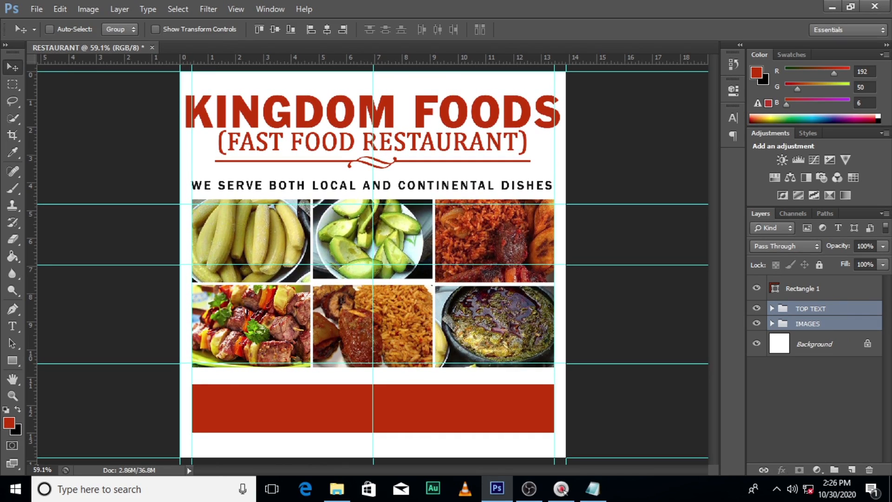
# - Stretch the red rectangle's top edge upward to narrow the gap beneath the food grid
pyautogui.click(797, 288)
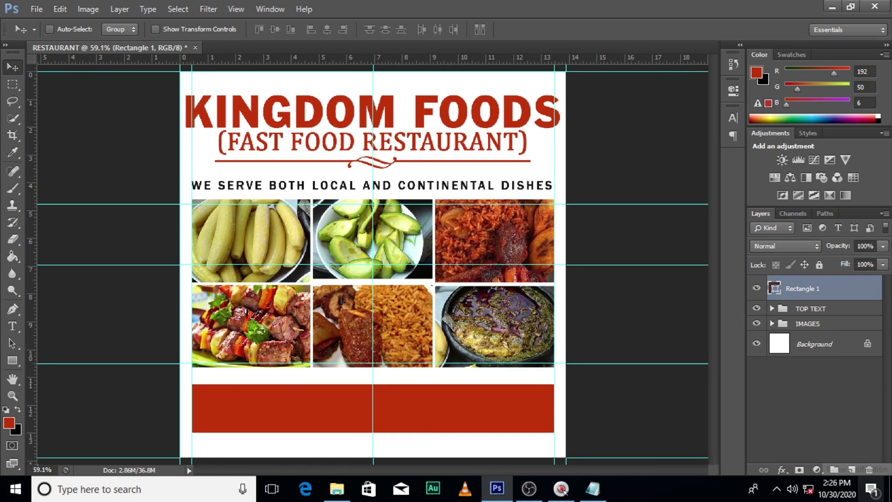
pyautogui.hotkey('ctrl', 't')
pyautogui.moveTo(372, 382); pyautogui.dragTo(374, 377)
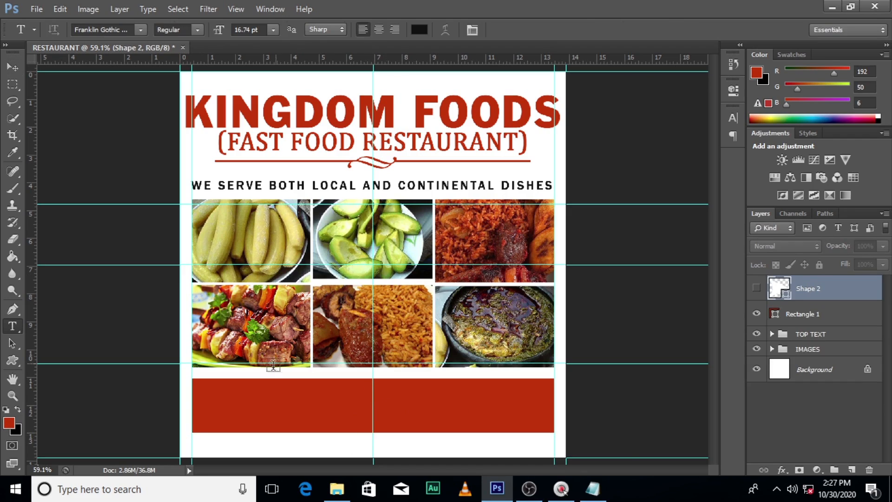
# - Add the text FUFU on the left part of the red rectangle and format it in faux-bold Franklin Gothic
pyautogui.click(231, 407)
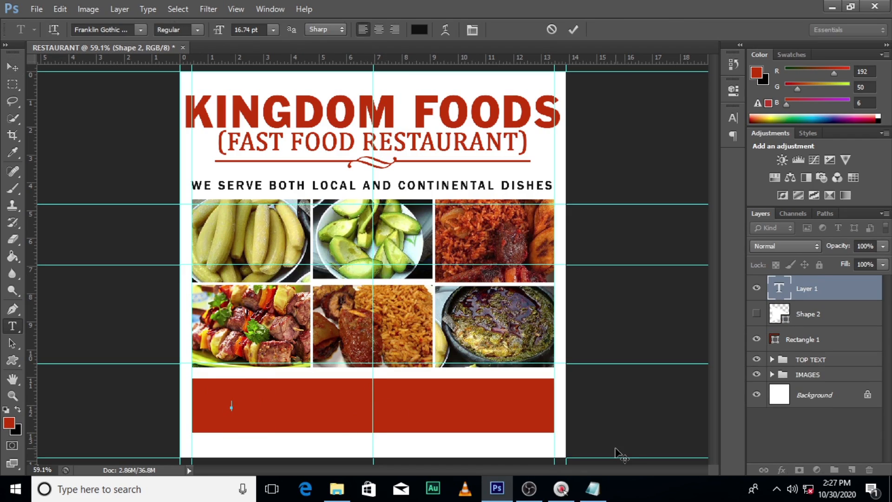
pyautogui.write('FUFU')
pyautogui.click(785, 289)
pyautogui.click(734, 118)
pyautogui.click(650, 125)
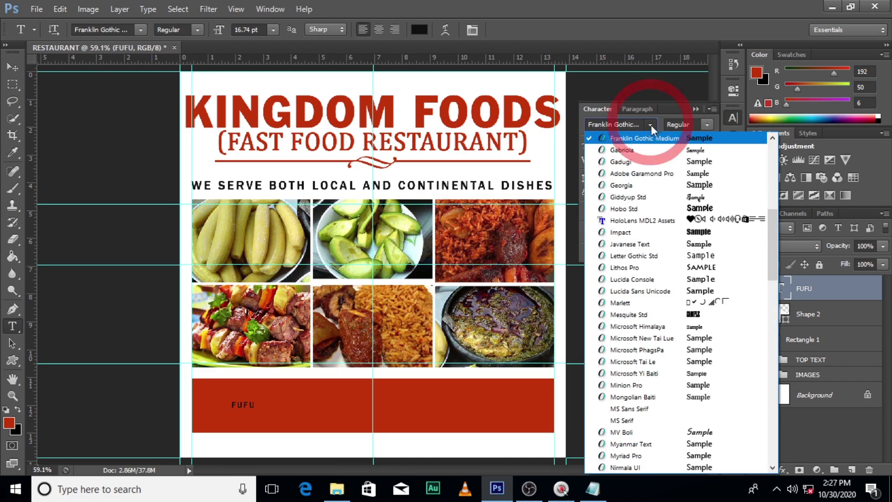
pyautogui.click(777, 138)
pyautogui.click(777, 139)
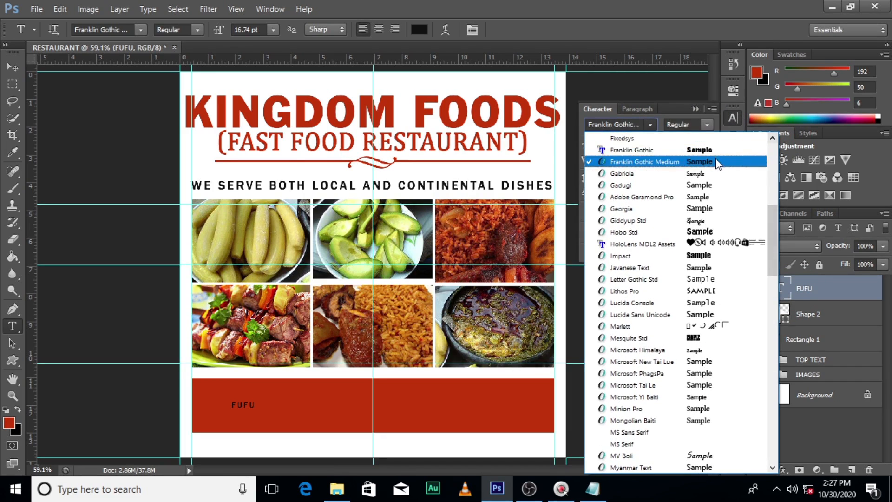
pyautogui.click(709, 151)
pyautogui.click(594, 211)
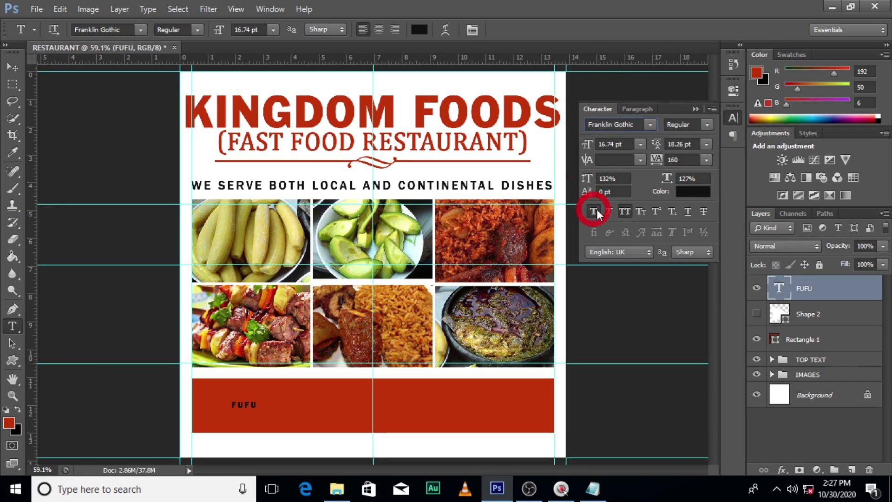
# - Set the FUFU text's tracking to 0 and its colour to ffffff
pyautogui.moveTo(657, 160); pyautogui.dragTo(650, 162)
pyautogui.click(706, 160)
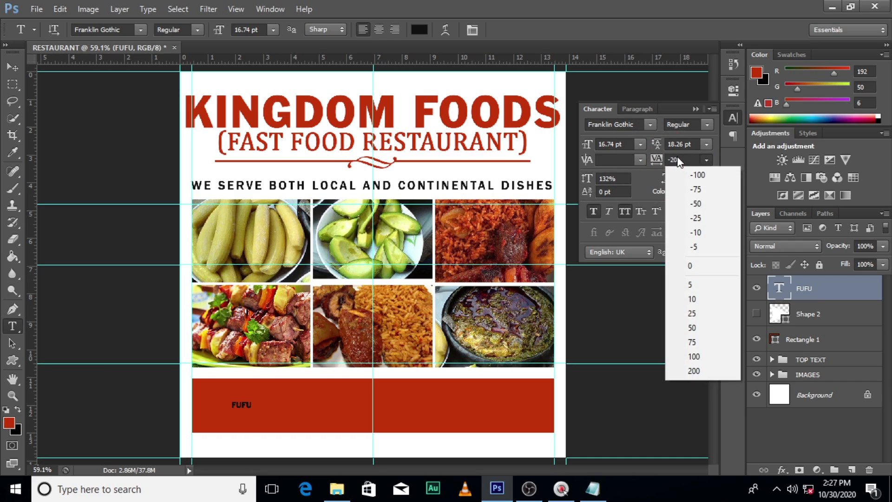
pyautogui.click(690, 265)
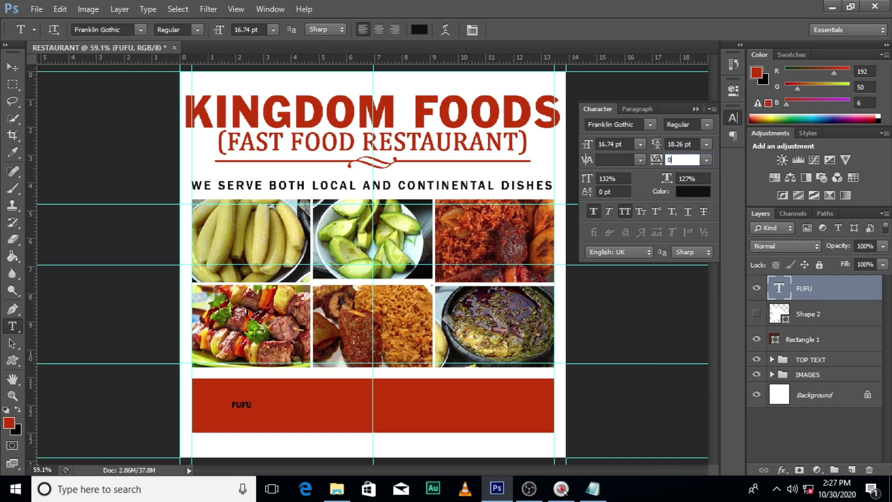
pyautogui.press('Return')
pyautogui.click(693, 191)
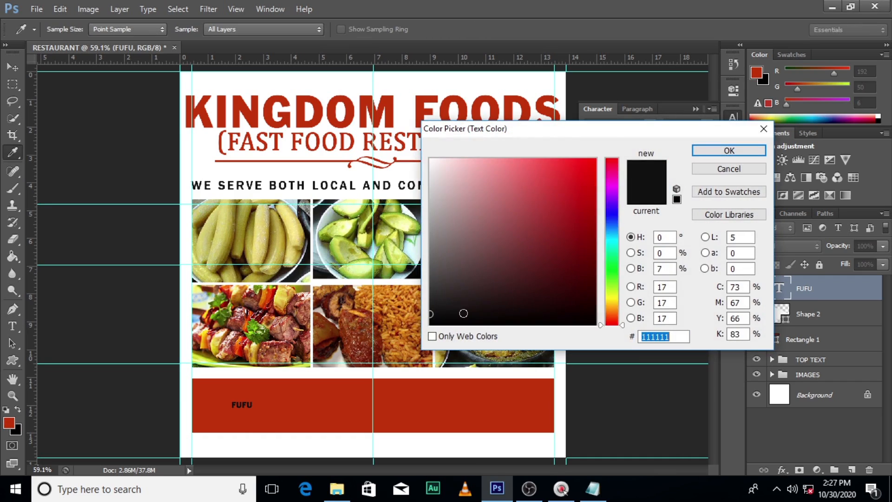
pyautogui.write('ffffff')
pyautogui.click(721, 149)
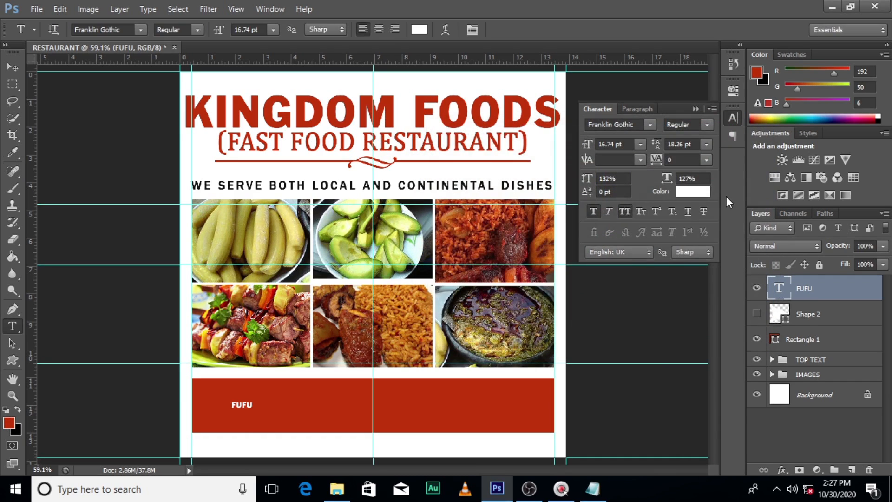
pyautogui.click(695, 110)
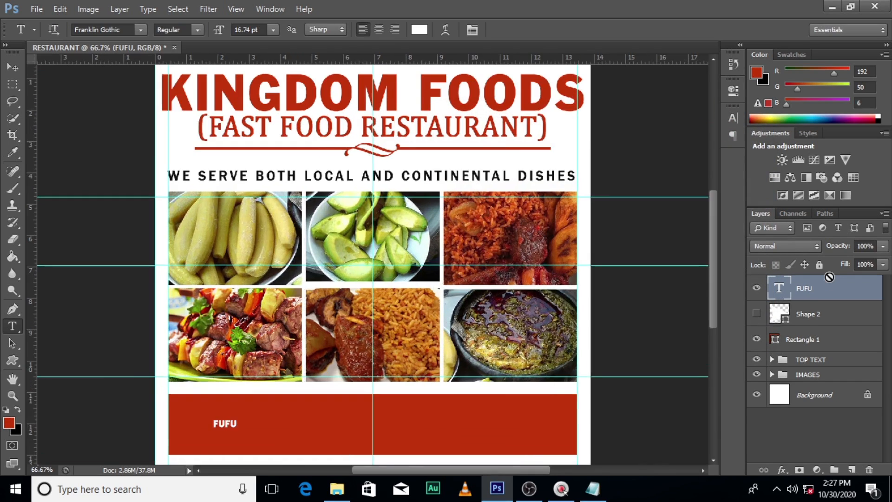
# - Enlarge the FUFU text to about 36.73 pt and move it near the red rectangle's upper edge
pyautogui.hotkey('ctrl', '1')
pyautogui.hotkey('ctrl', '+')
pyautogui.hotkey('ctrl', '-')
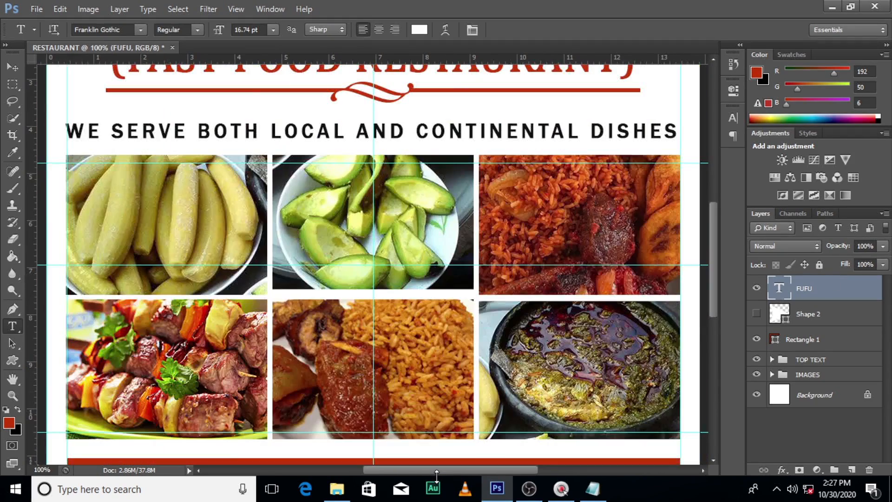
pyautogui.moveTo(391, 470); pyautogui.dragTo(305, 470)
pyautogui.moveTo(710, 252); pyautogui.dragTo(708, 304)
pyautogui.hotkey('ctrl', 't')
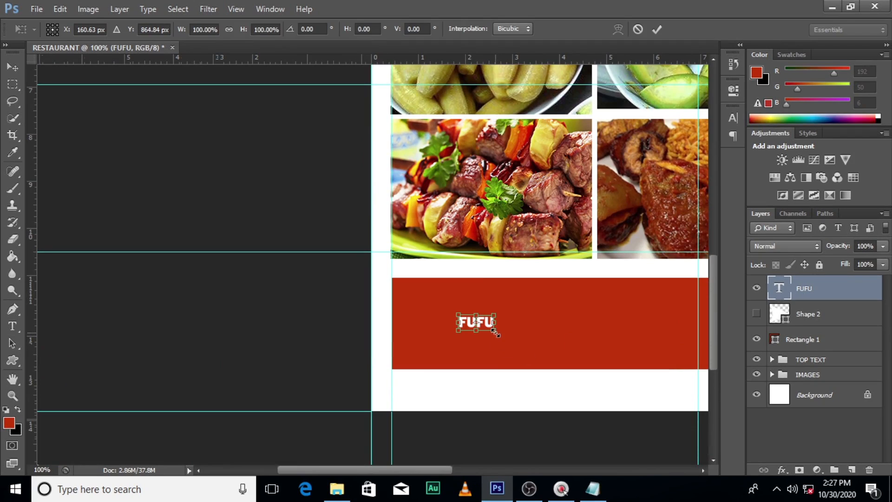
pyautogui.moveTo(495, 333); pyautogui.dragTo(503, 305)
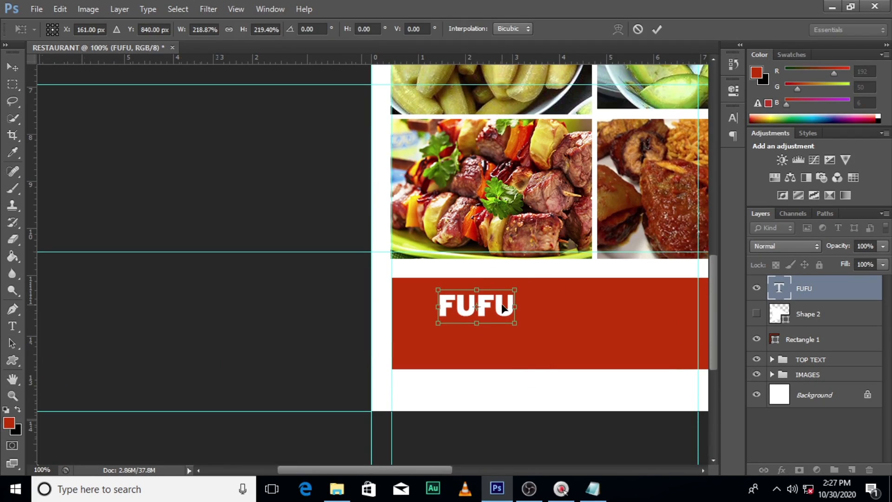
pyautogui.press('Return')
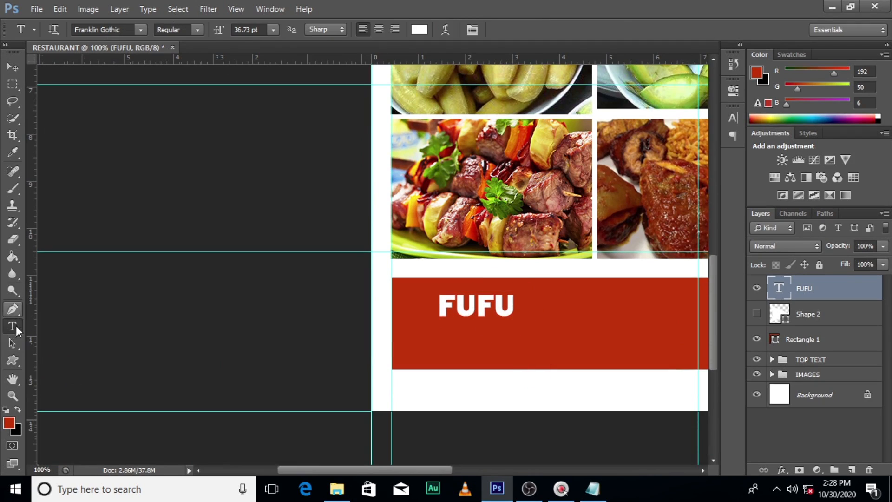
# - Draw a circle about 27 px wide on the red rectangle, just left of the FUFU text
pyautogui.click(13, 360)
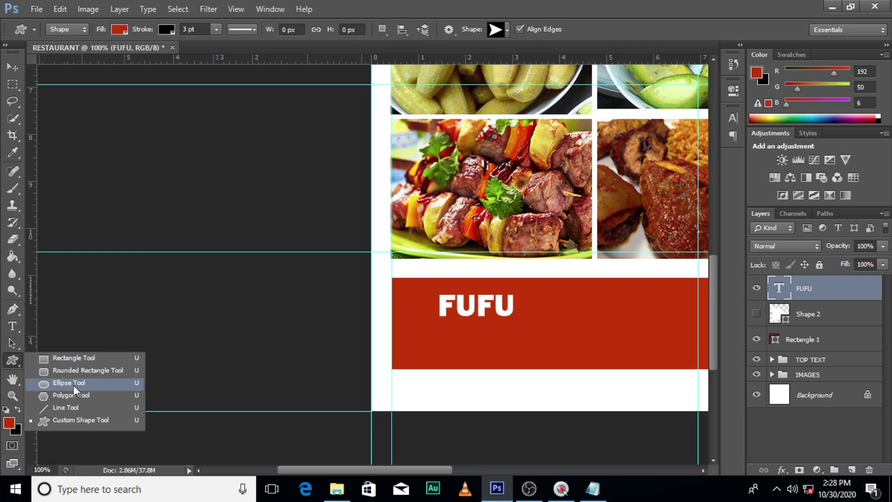
pyautogui.click(69, 383)
pyautogui.moveTo(409, 295); pyautogui.dragTo(425, 323)
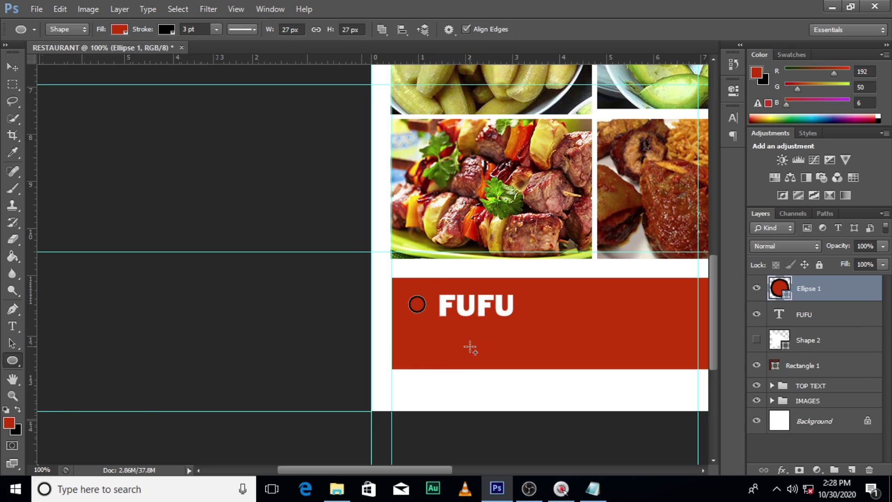
# - Remove the circle's stroke and set its fill colour to ffffff
pyautogui.click(120, 30)
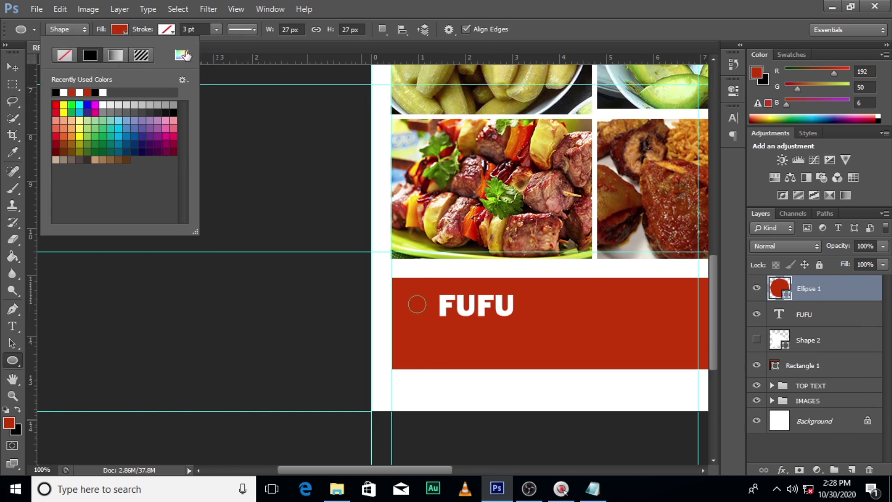
pyautogui.click(181, 55)
pyautogui.click(431, 159)
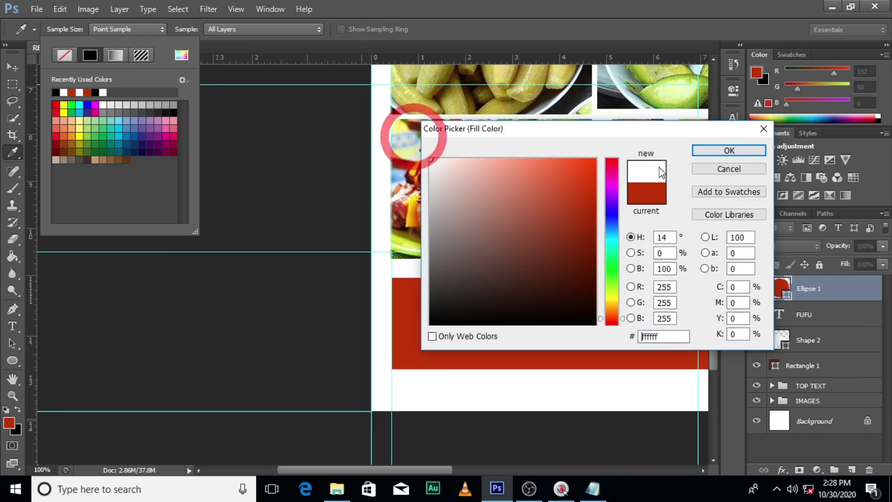
pyautogui.click(729, 151)
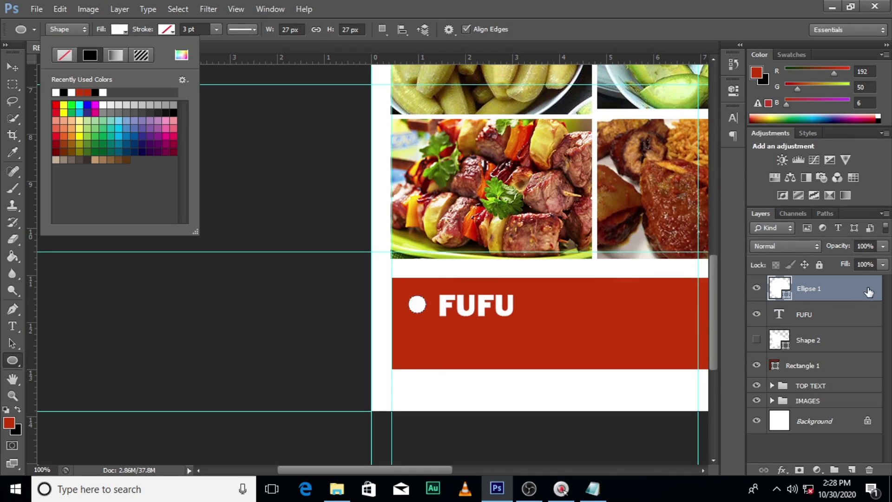
pyautogui.click(571, 6)
# - Nudge the white circle closer to the FUFU text and slightly down to line it up as a bullet
pyautogui.press('v')
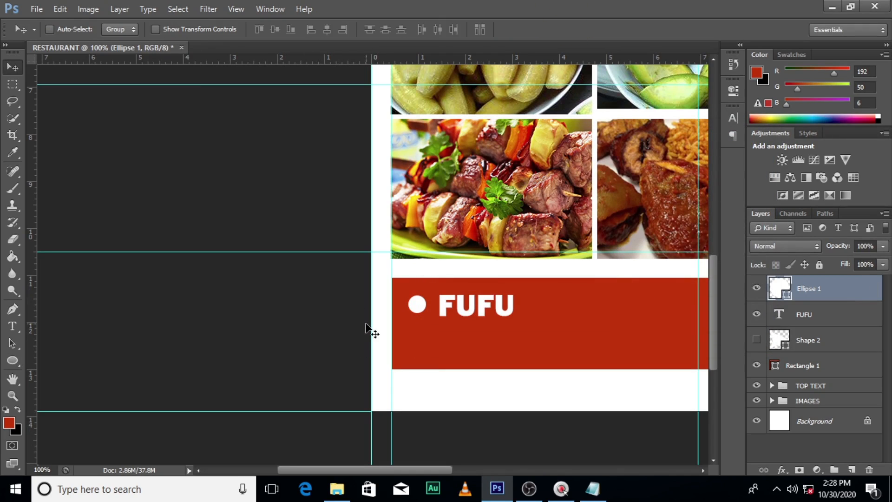
pyautogui.press('Right')
pyautogui.press('Right')
pyautogui.press('Right')
pyautogui.press('Right')
pyautogui.press('Right')
pyautogui.press('Down')
pyautogui.press('Right')
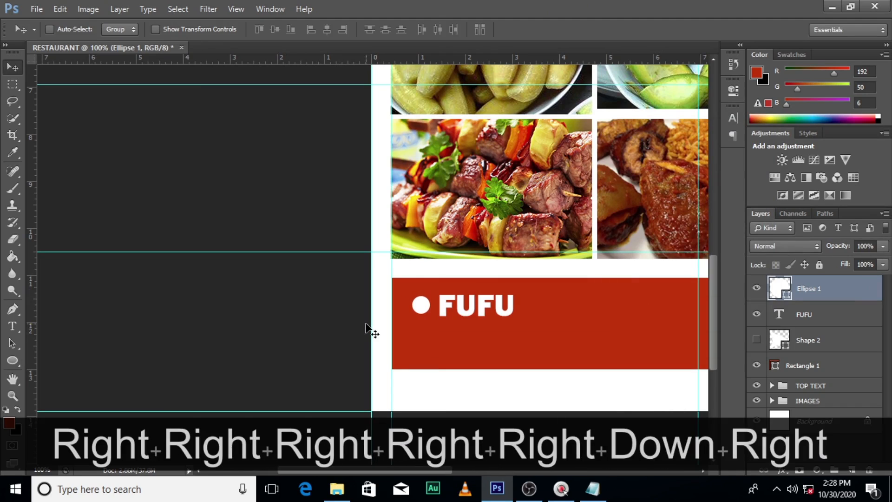
pyautogui.press('Down')
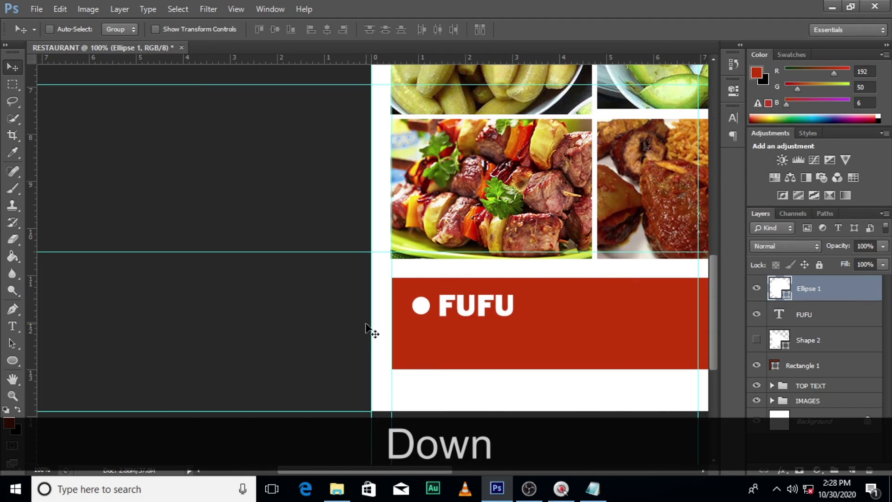
# - Group the bullet circle with the FUFU text and name the group FUFU
pyautogui.press('ctrl')
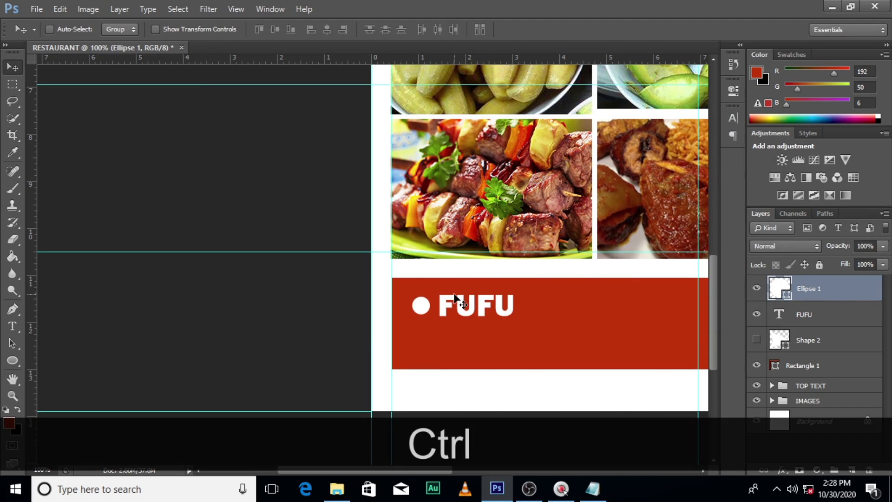
pyautogui.hotkey('ctrl', '-')
pyautogui.hotkey('ctrl', '-')
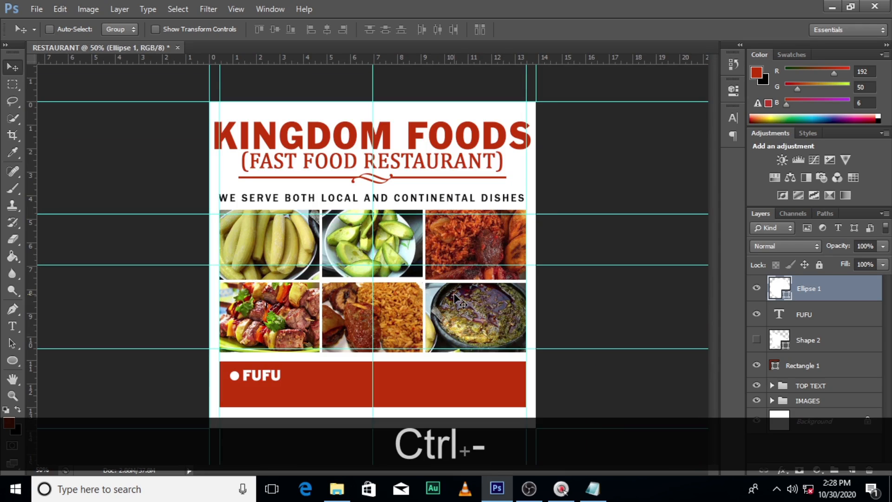
pyautogui.keyDown('ctrl'); pyautogui.click(813, 315); pyautogui.keyUp('ctrl')
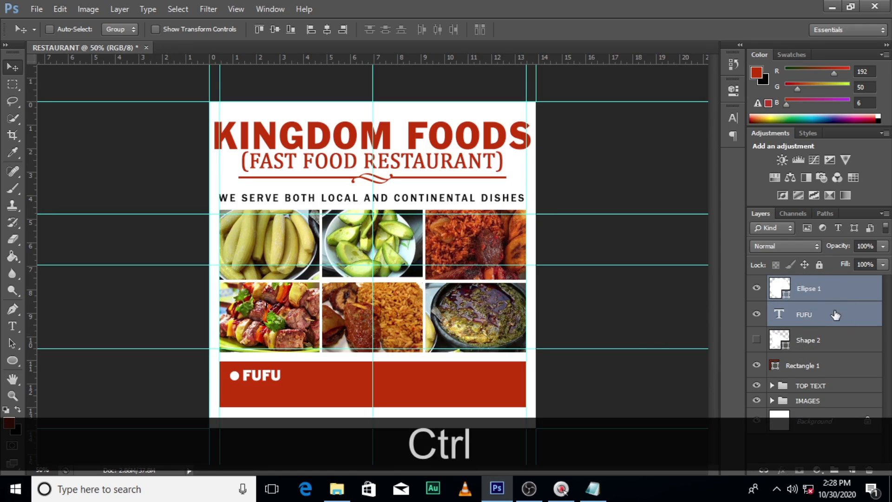
pyautogui.click(834, 470)
pyautogui.doubleClick(807, 283)
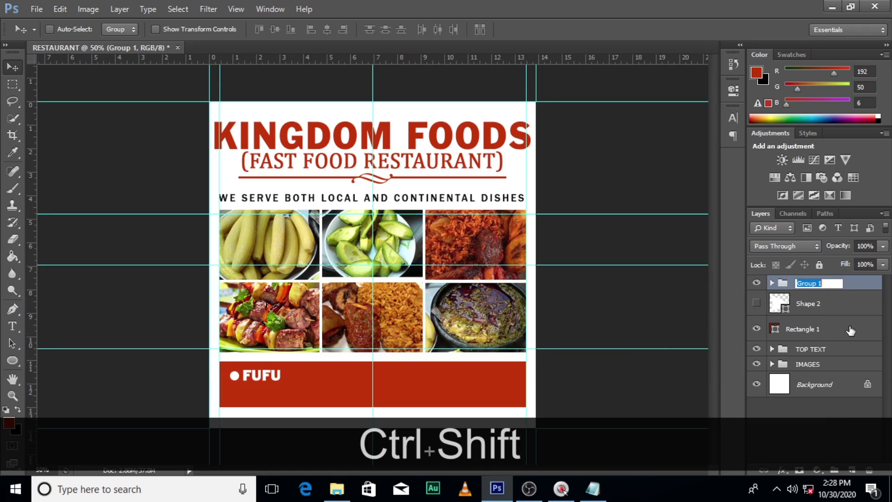
pyautogui.write('FU')
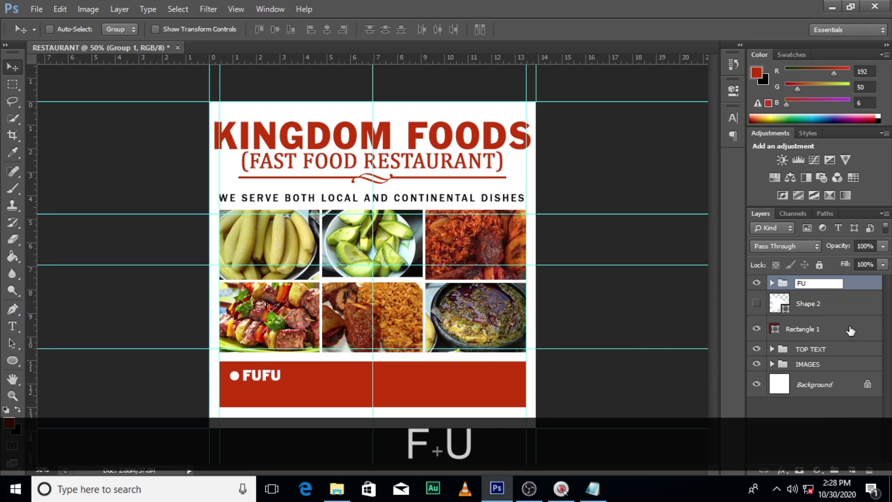
pyautogui.write('FU')
pyautogui.press('Return')
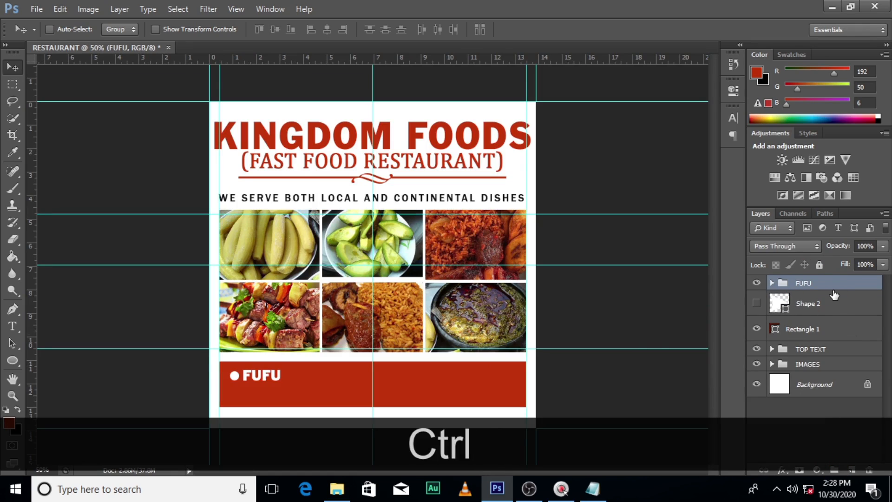
# - Duplicate the FUFU group and move the copy straight down to form a second row on the red rectangle
pyautogui.hotkey('ctrl', 'j')
pyautogui.hotkey('shift', 'Down')
pyautogui.hotkey('shift', 'Down')
pyautogui.hotkey('shift', 'Down')
pyautogui.hotkey('shift', 'Down')
pyautogui.hotkey('shift', 'Down')
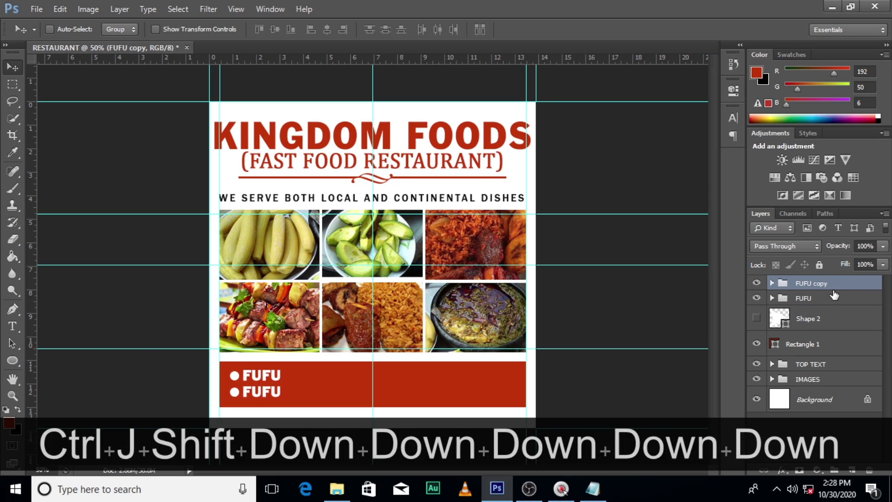
# - Change the text in the duplicated lower group to BANKU
pyautogui.click(771, 282)
pyautogui.doubleClick(790, 329)
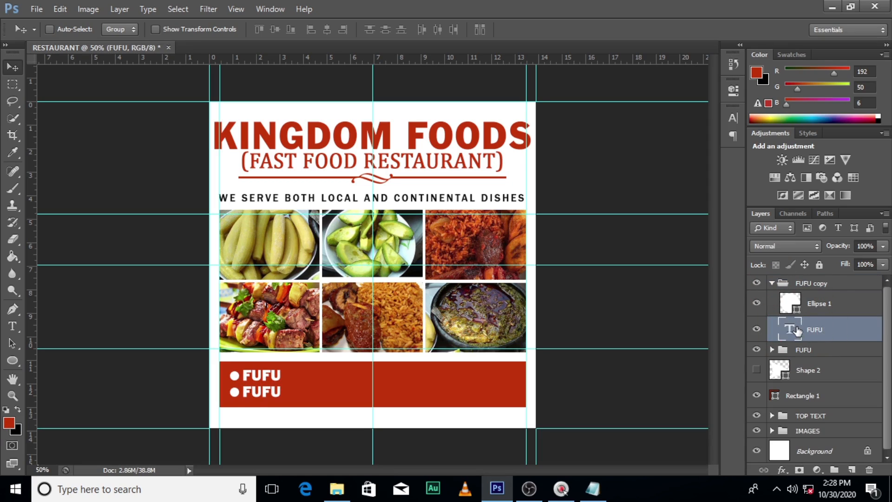
pyautogui.write('BANKU')
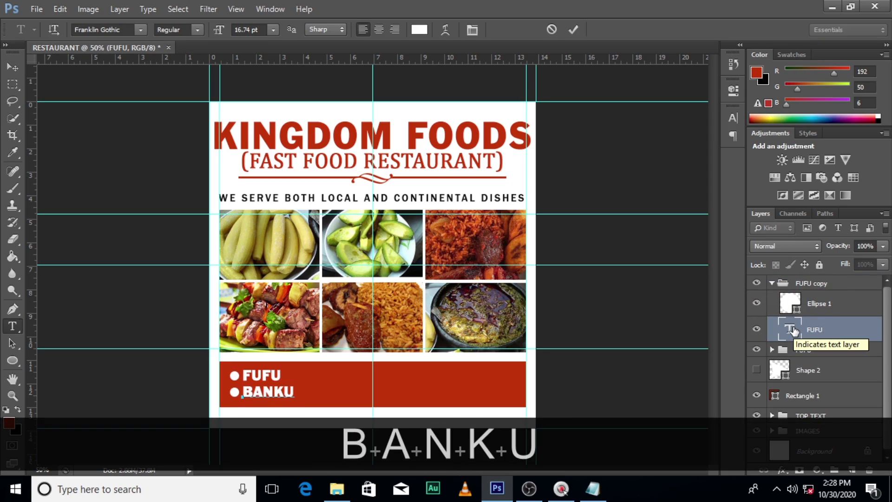
pyautogui.hotkey('ctrl', 'Return')
pyautogui.press('v')
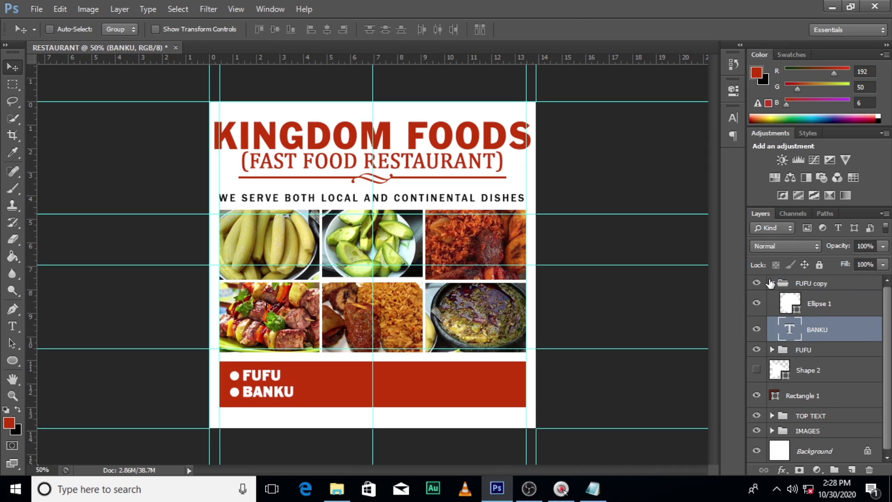
# - Collapse the duplicated group and rename it BANKU
pyautogui.click(772, 283)
pyautogui.doubleClick(805, 283)
pyautogui.write('N')
pyautogui.press('BackSpace')
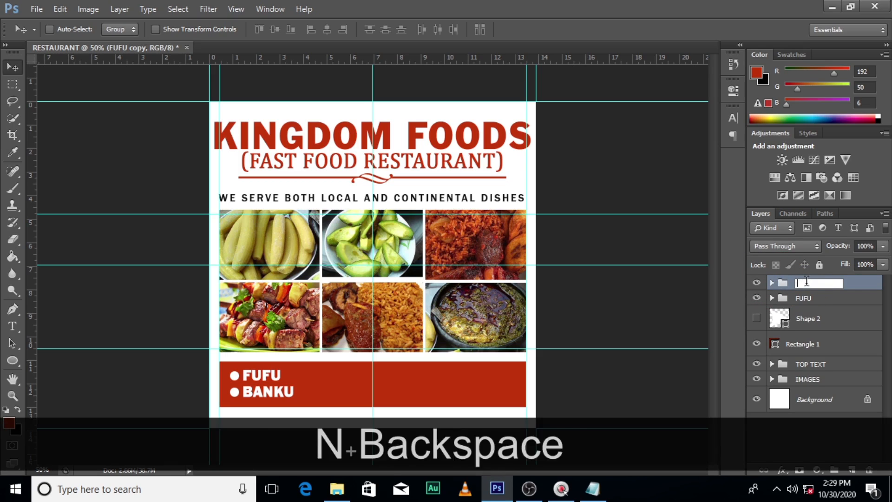
pyautogui.write('BANKU')
pyautogui.click(853, 283)
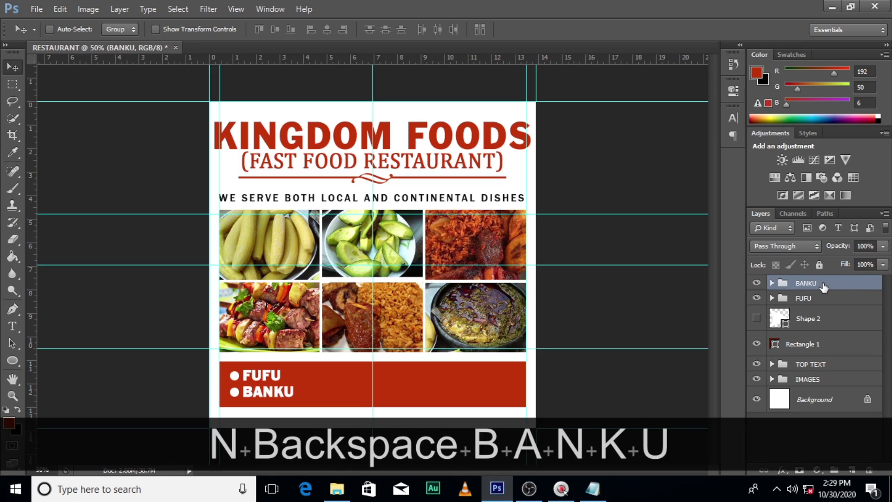
# - Duplicate the FUFU and BANKU groups together and move the copies horizontally to form a second column beside the originals
pyautogui.keyDown('ctrl'); pyautogui.click(815, 299); pyautogui.keyUp('ctrl')
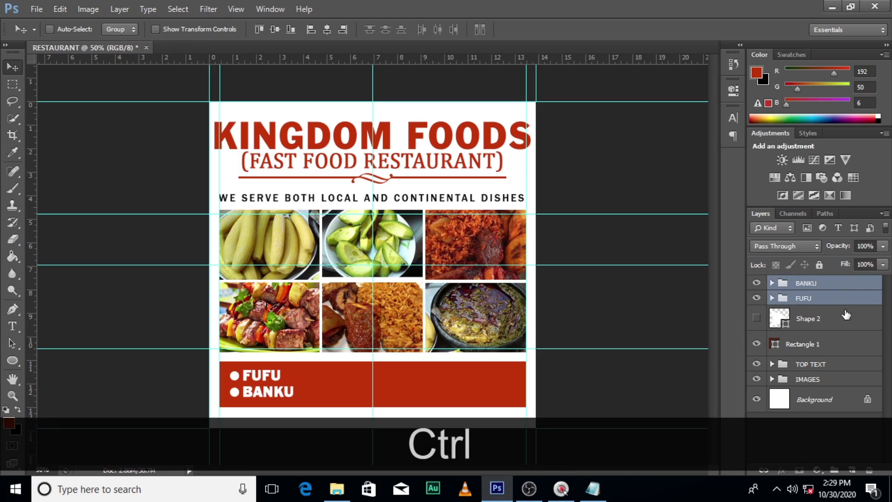
pyautogui.hotkey('ctrl', 'j')
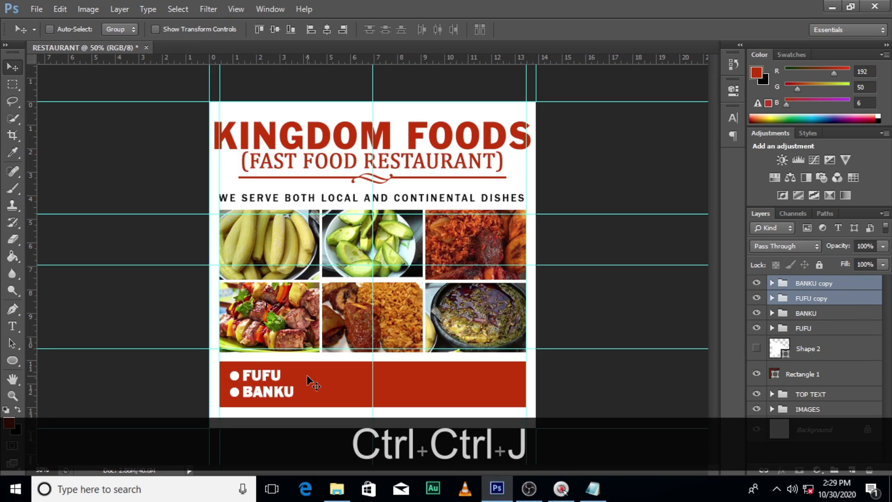
pyautogui.moveTo(309, 381); pyautogui.dragTo(388, 382)
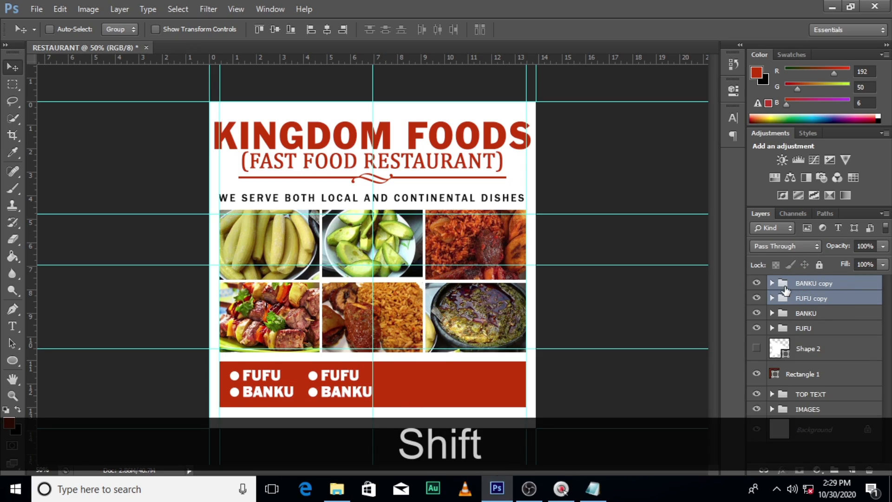
# - Rename the FUFU copy group as YAM
pyautogui.click(785, 288)
pyautogui.click(800, 298)
pyautogui.doubleClick(802, 299)
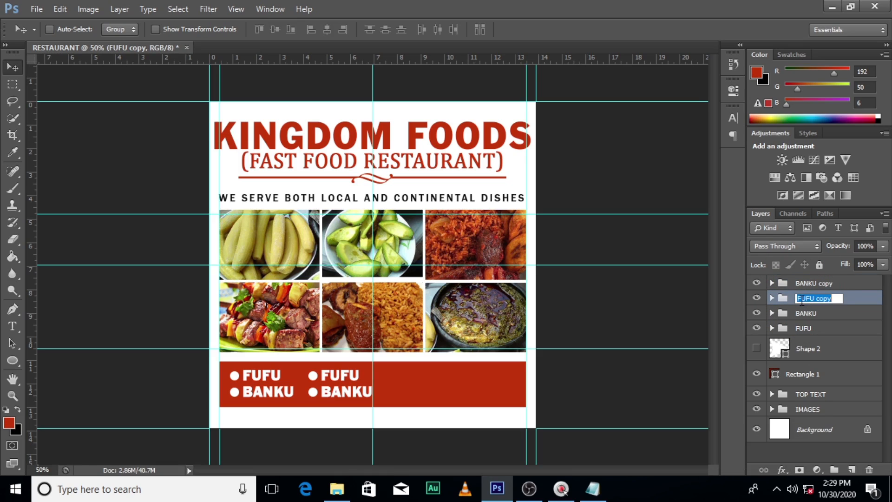
pyautogui.write('YAM')
pyautogui.press('Return')
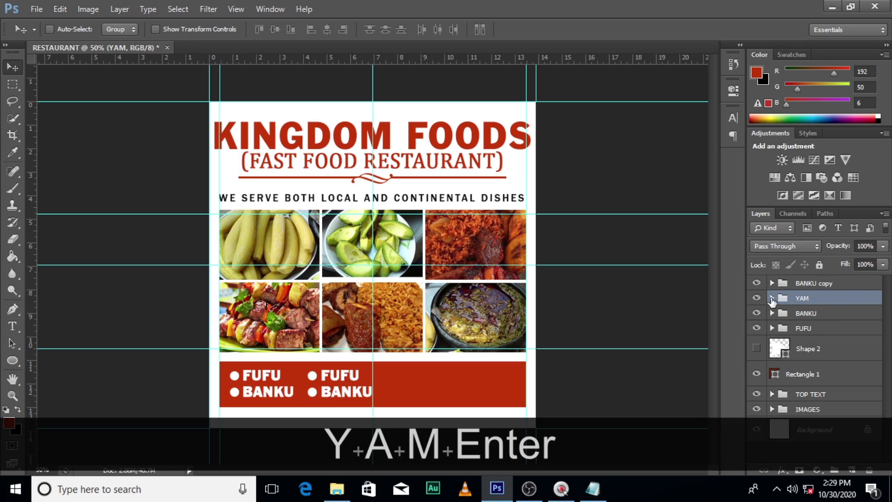
# - Change the text in the YAM group to YAM AND STEW and collapse the group
pyautogui.click(771, 298)
pyautogui.doubleClick(790, 344)
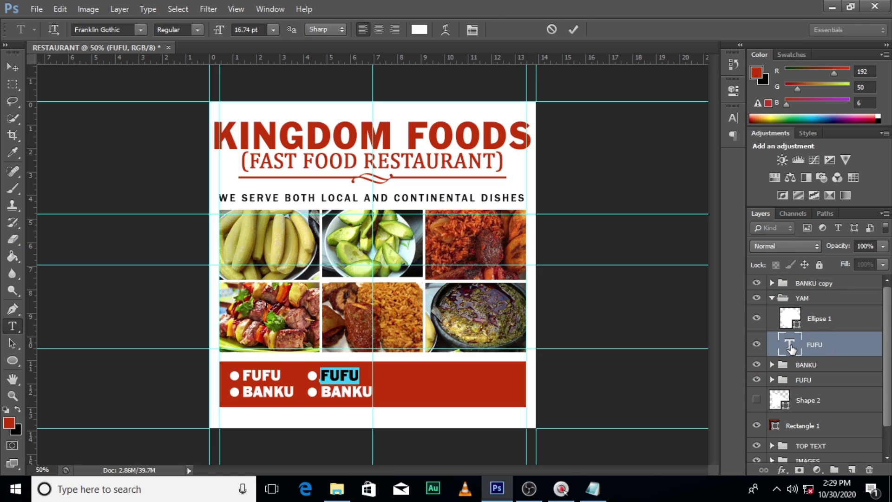
pyautogui.write('YAM AND STE')
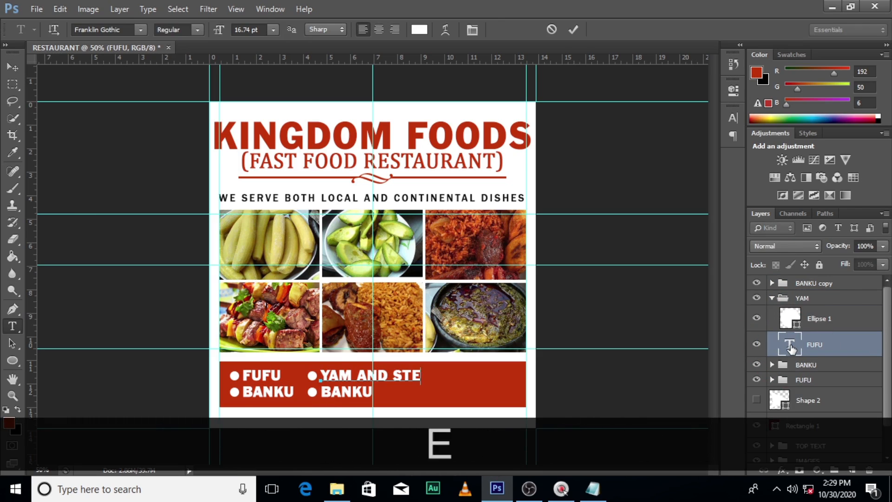
pyautogui.write('W')
pyautogui.click(783, 309)
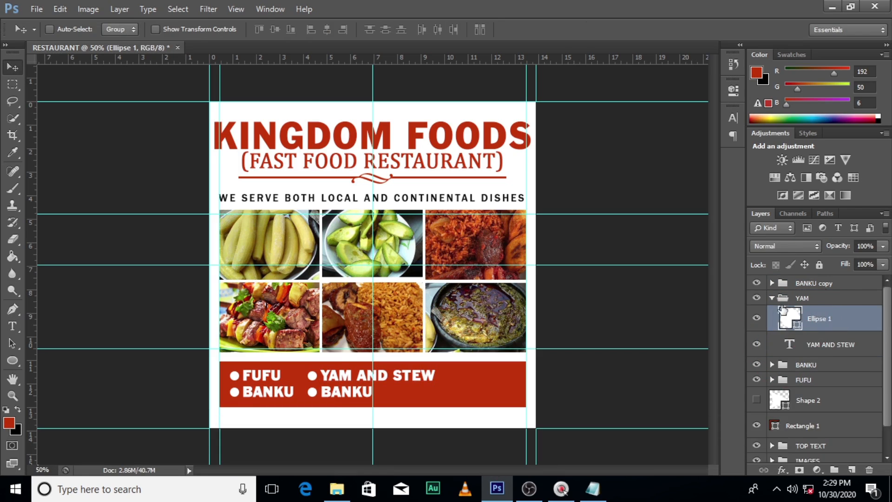
pyautogui.click(772, 298)
# - Change the text in the BANKU copy group to FRIED RICE
pyautogui.click(772, 283)
pyautogui.doubleClick(789, 331)
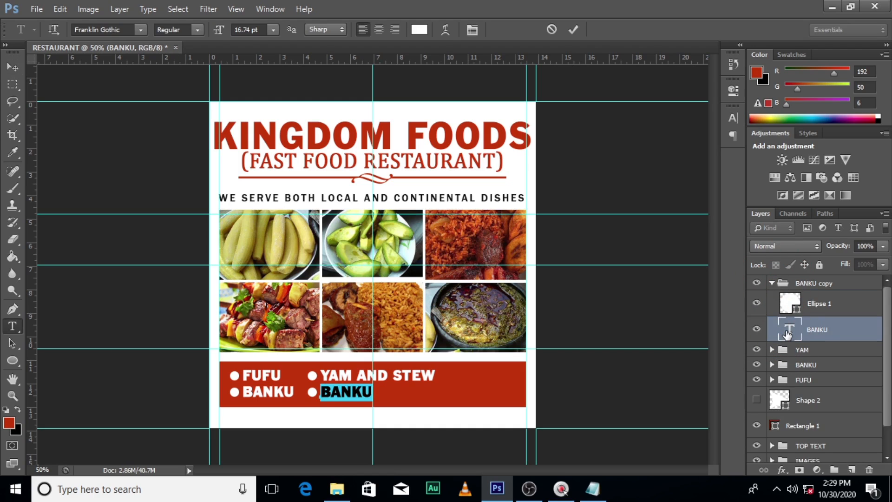
pyautogui.write('FRIEDRI')
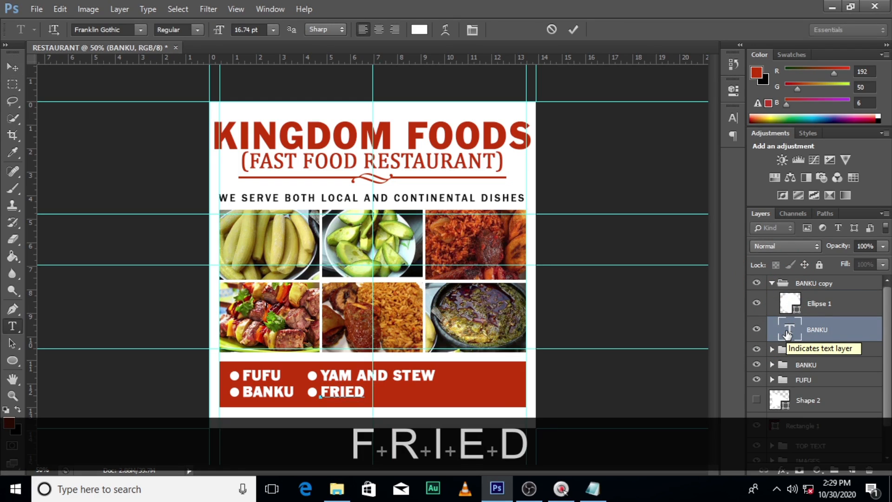
pyautogui.press('BackSpace')
pyautogui.press('BackSpace')
pyautogui.write('RICE')
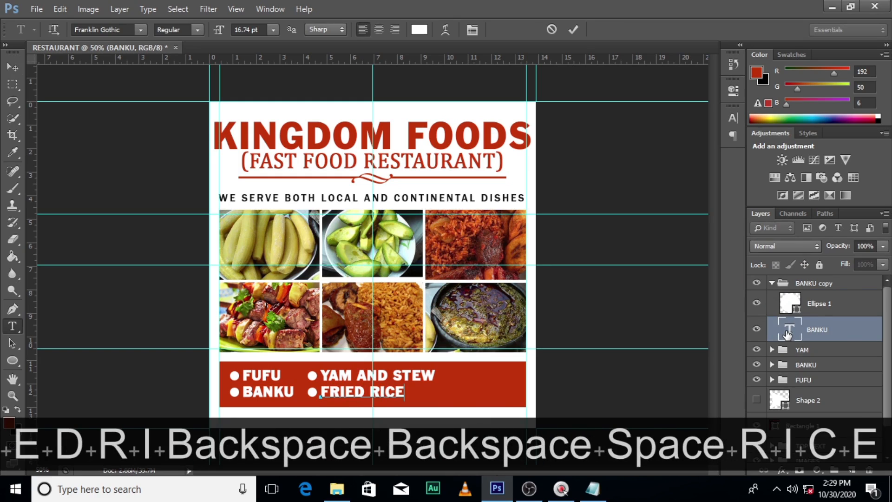
pyautogui.click(780, 319)
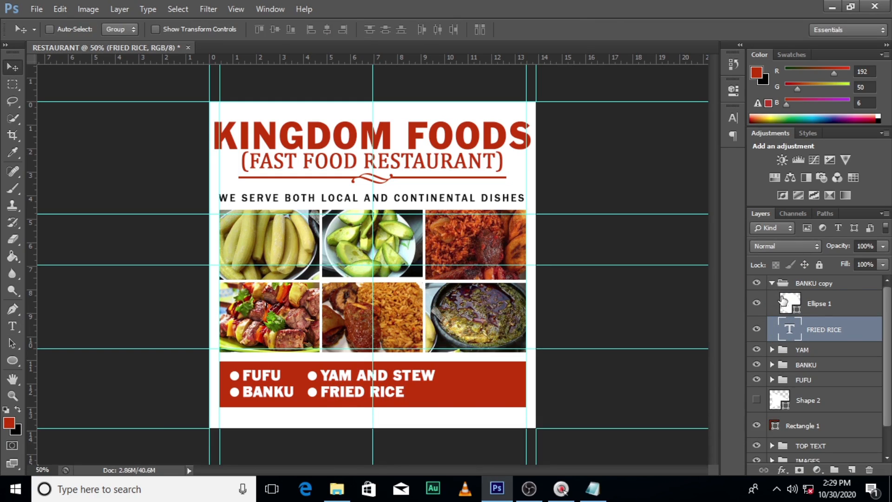
# - Check the character settings and paragraph alignment of the FRIED RICE text
pyautogui.click(734, 118)
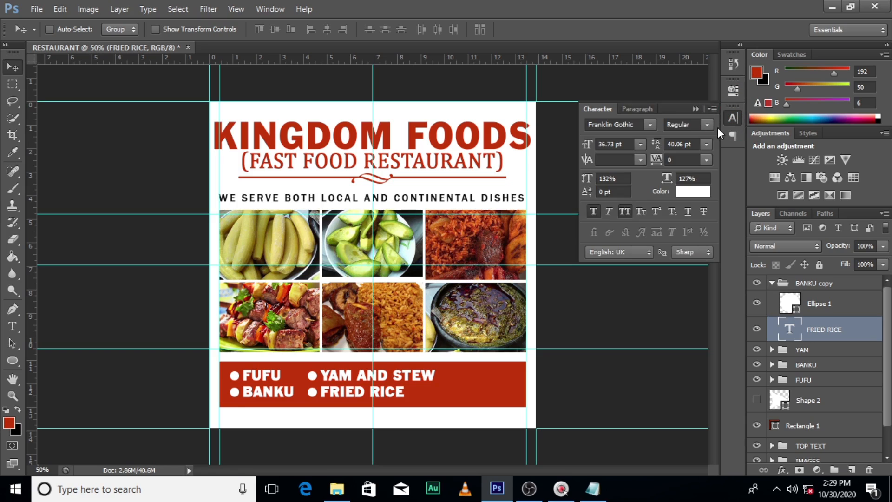
pyautogui.click(644, 109)
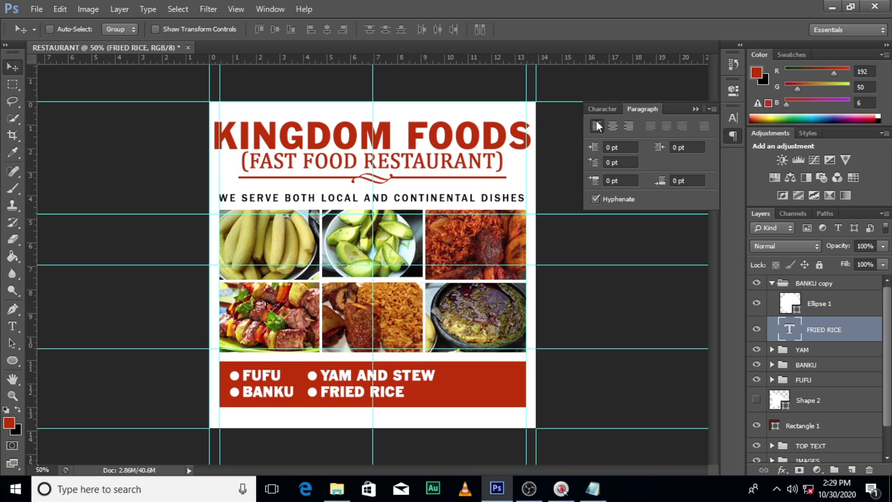
pyautogui.click(694, 109)
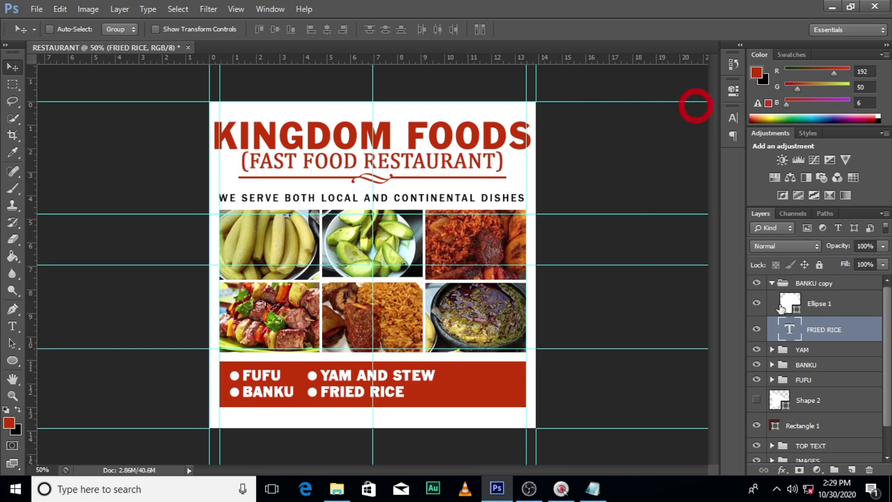
# - Collapse the BANKU copy group and rename it as FRIED RICE
pyautogui.click(772, 284)
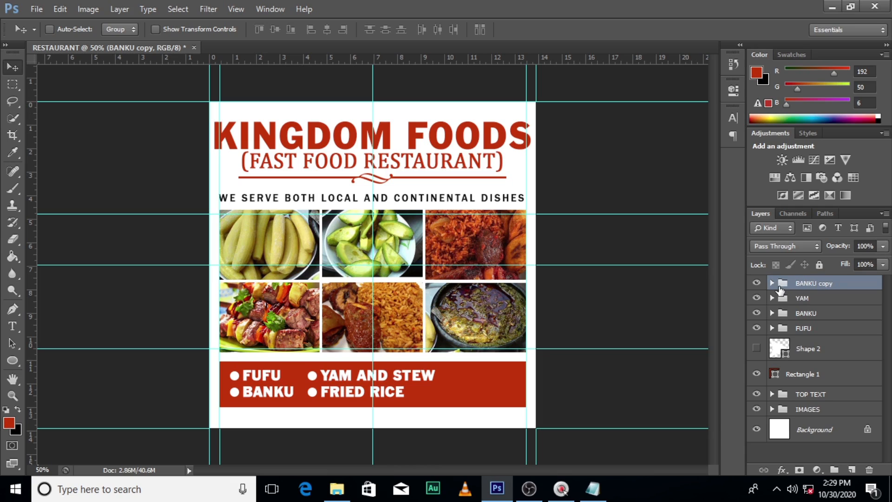
pyautogui.doubleClick(801, 284)
pyautogui.write('FRIED')
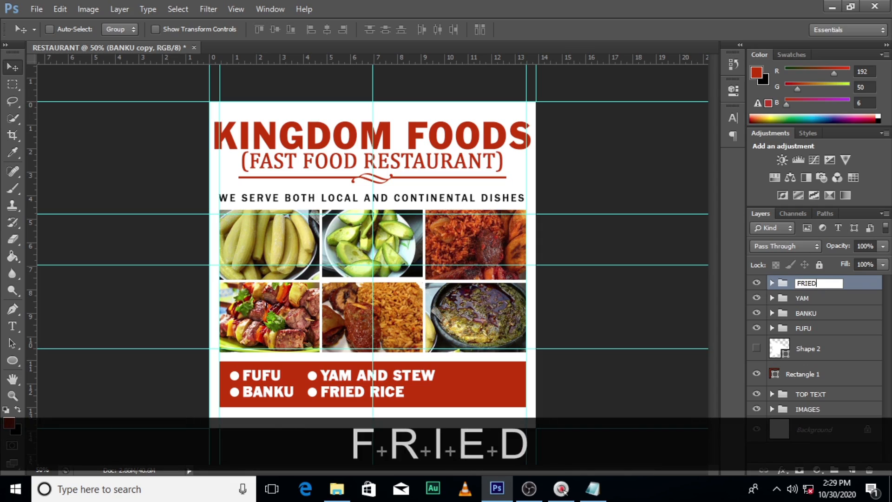
pyautogui.write(' RICE')
pyautogui.click(803, 300)
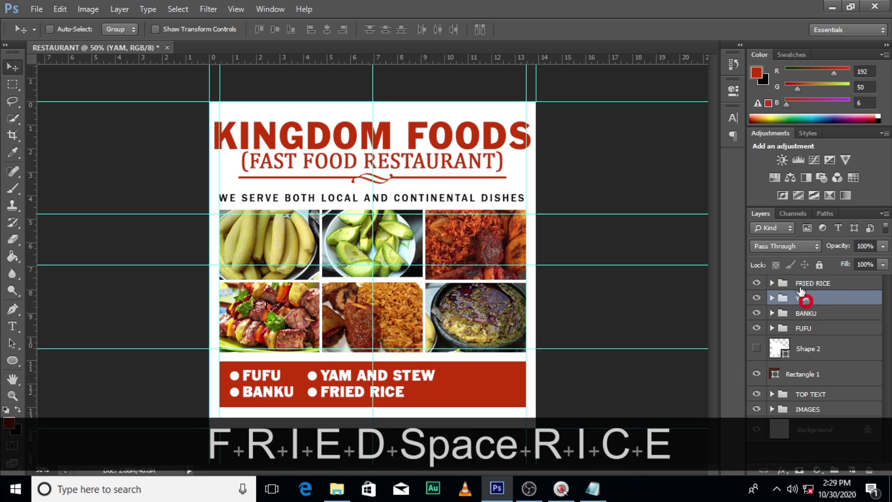
# - Check the FRIED RICE group's contents and toggle its visibility off and back on
pyautogui.click(756, 282)
pyautogui.click(756, 283)
pyautogui.click(771, 282)
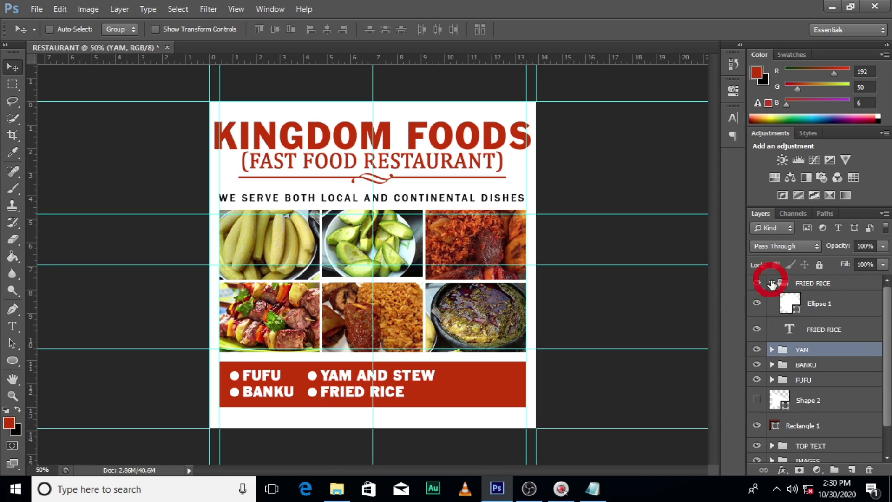
pyautogui.click(771, 282)
pyautogui.click(809, 287)
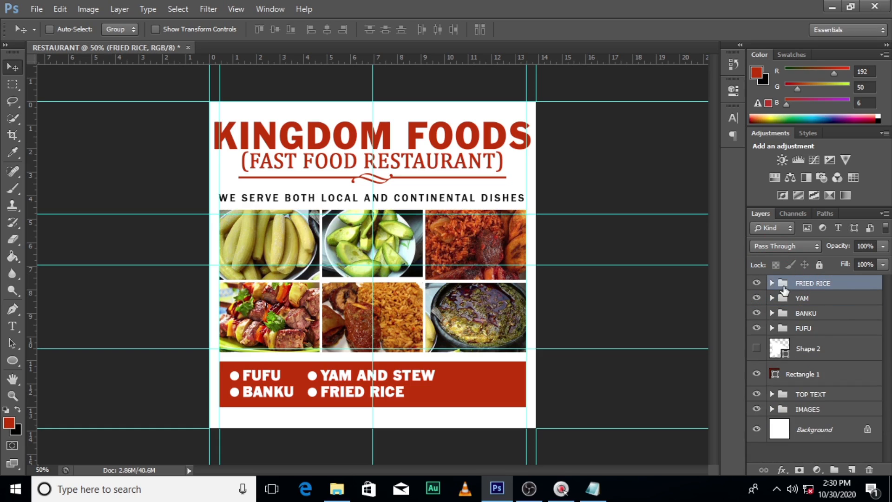
pyautogui.click(757, 283)
pyautogui.click(756, 283)
# - Duplicate the FRIED RICE and YAM groups and move both copies right to form a third column in the red bar
pyautogui.press('ctrl')
pyautogui.hotkey('ctrl', 'j')
pyautogui.click(811, 313)
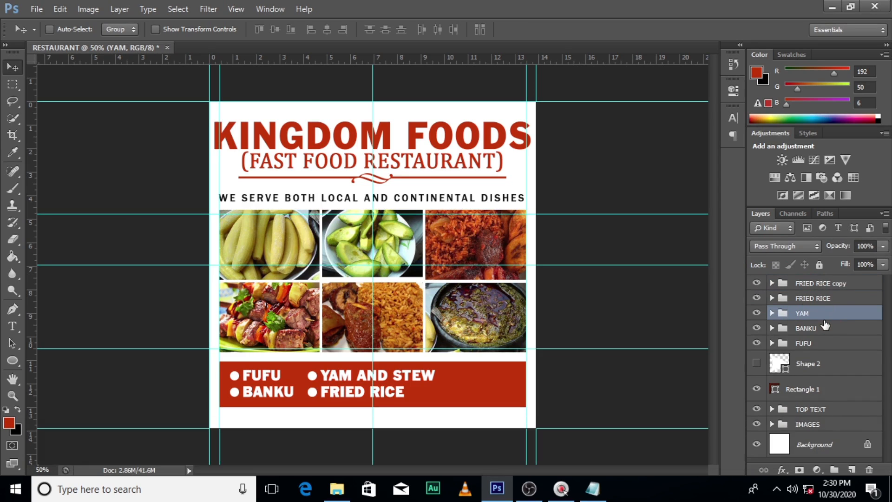
pyautogui.hotkey('ctrl', 'j')
pyautogui.hotkey('ctrl', 'z')
pyautogui.moveTo(814, 315); pyautogui.dragTo(811, 292)
pyautogui.keyDown('ctrl'); pyautogui.click(815, 284); pyautogui.keyUp('ctrl')
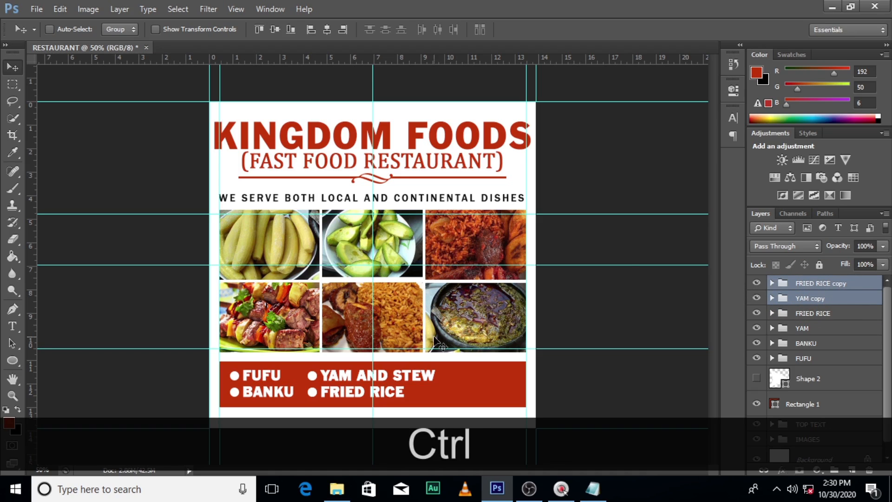
pyautogui.moveTo(401, 381); pyautogui.dragTo(531, 382)
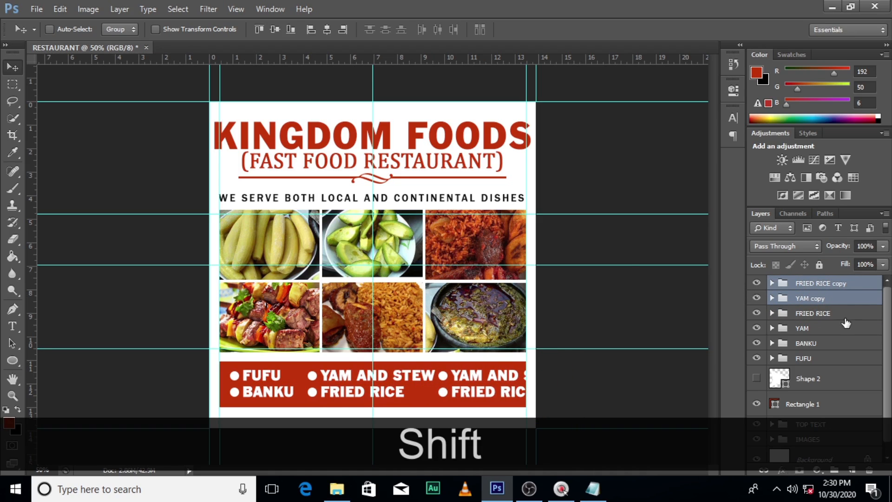
# - Nudge the FRIED RICE copy group left until its bullet sits just after the original FRIED RICE text
pyautogui.click(811, 297)
pyautogui.click(821, 283)
pyautogui.hotkey('shift', 'Left')
pyautogui.hotkey('shift', 'Left')
pyautogui.hotkey('shift', 'Left')
pyautogui.hotkey('shift', 'Left')
pyautogui.hotkey('shift', 'Left')
pyautogui.hotkey('shift', 'Left')
pyautogui.hotkey('shift', 'Left')
pyautogui.hotkey('shift', 'Left')
pyautogui.hotkey('shift', 'Left')
pyautogui.hotkey('shift', 'Left')
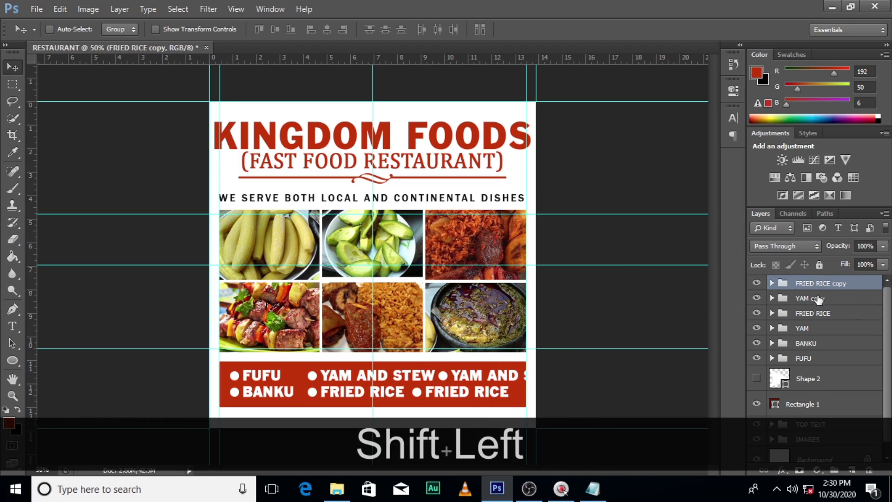
# - Rename the FRIED RICE copy group as OMO TUO
pyautogui.doubleClick(807, 283)
pyautogui.write('OMO TUO')
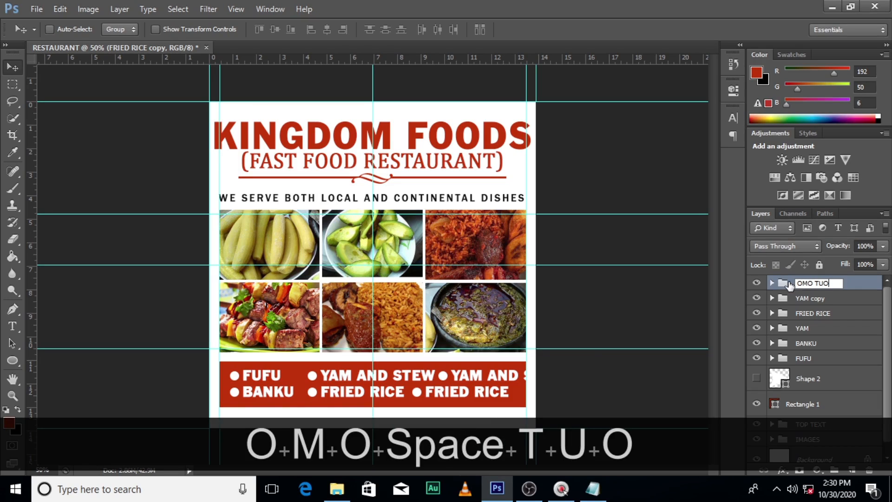
pyautogui.press('Return')
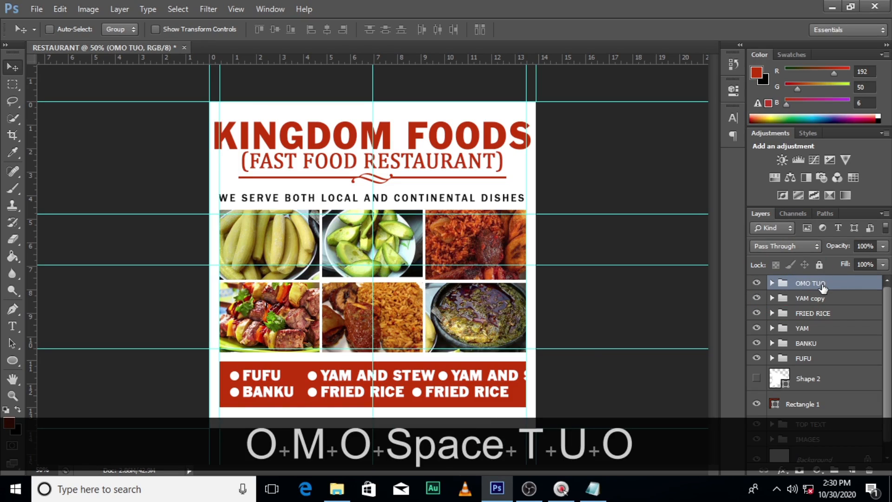
# - Change the text in the OMO TUO group to OMO TUO and collapse the group
pyautogui.click(772, 283)
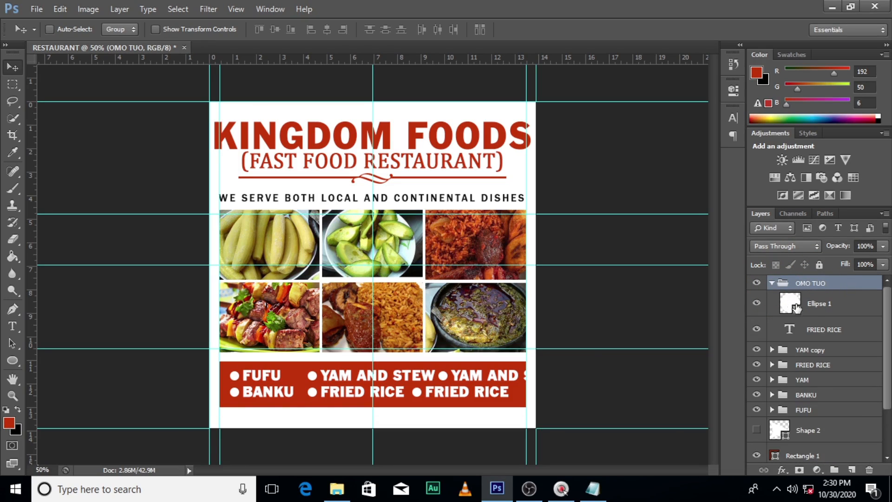
pyautogui.doubleClick(790, 329)
pyautogui.press('BackSpace')
pyautogui.press('BackSpace')
pyautogui.press('BackSpace')
pyautogui.press('BackSpace')
pyautogui.write('OMO TU')
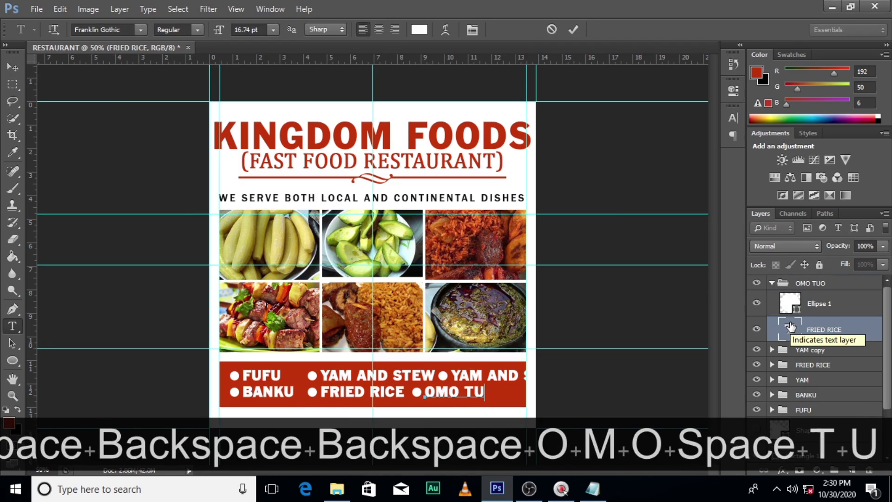
pyautogui.write('O')
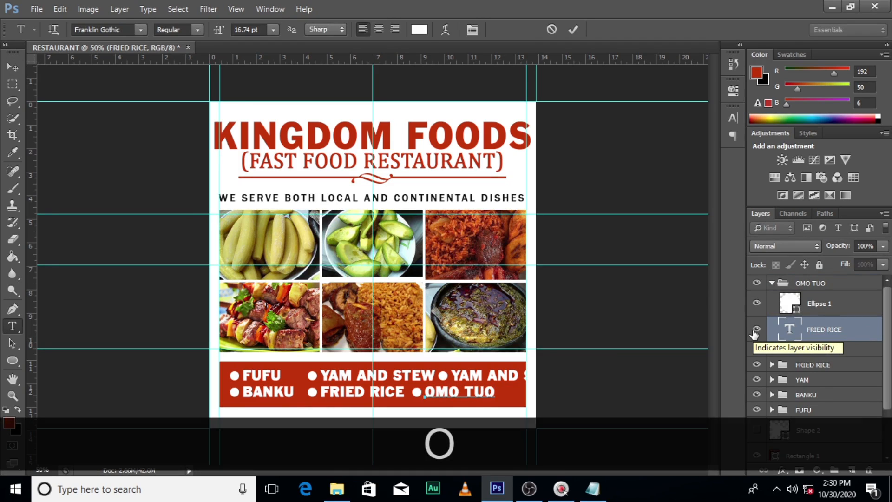
pyautogui.hotkey('ctrl', 'Return')
pyautogui.click(771, 283)
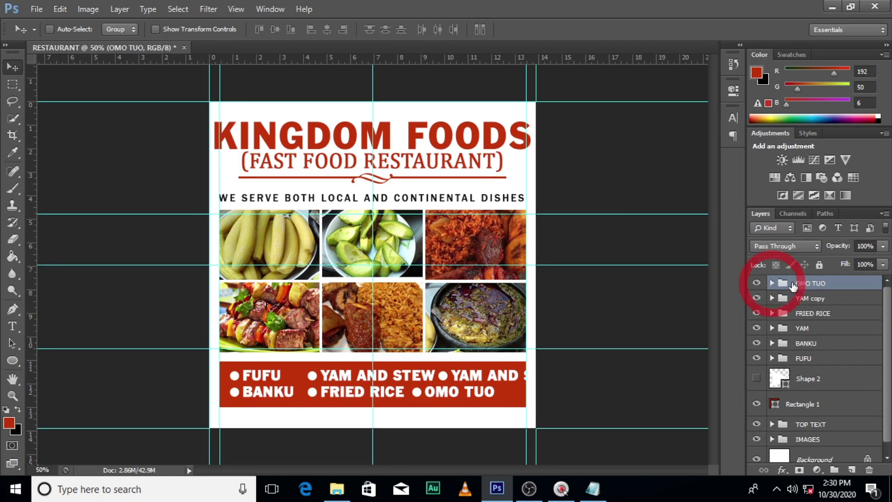
# - Rename the YAM copy group as JOLLOF
pyautogui.click(800, 302)
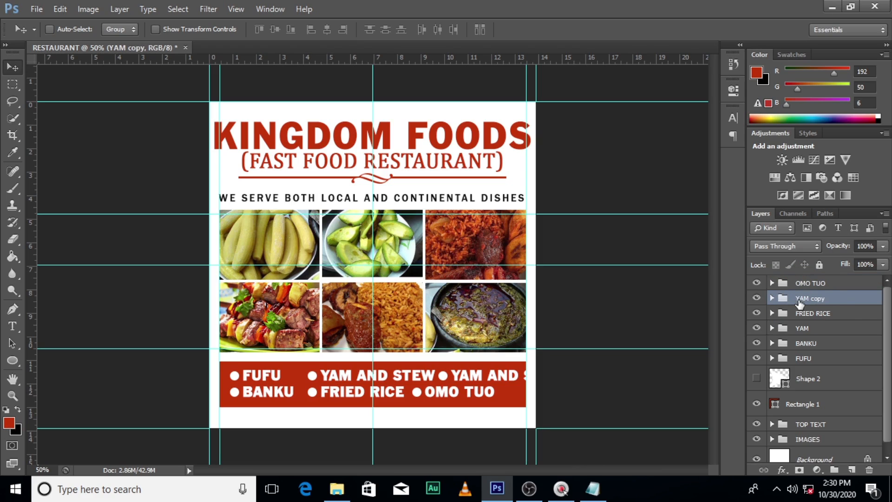
pyautogui.doubleClick(800, 299)
pyautogui.write('JOLLOF')
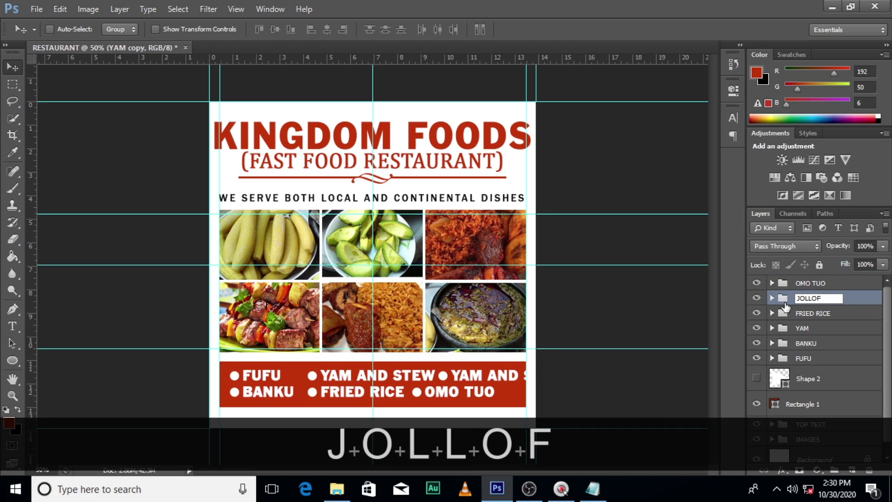
pyautogui.press('Return')
# - Change the text in the JOLLOF group to JOLLOF and collapse the group
pyautogui.click(771, 298)
pyautogui.doubleClick(789, 344)
pyautogui.write('JO')
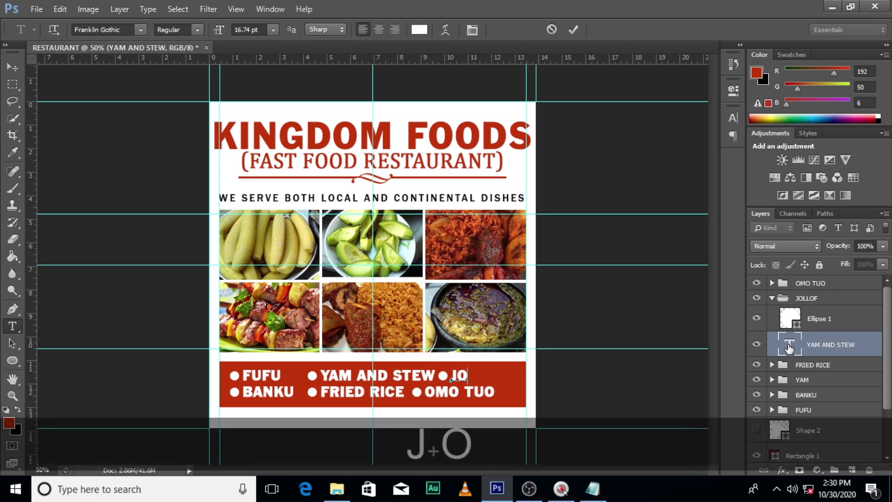
pyautogui.write('LLOF')
pyautogui.click(827, 343)
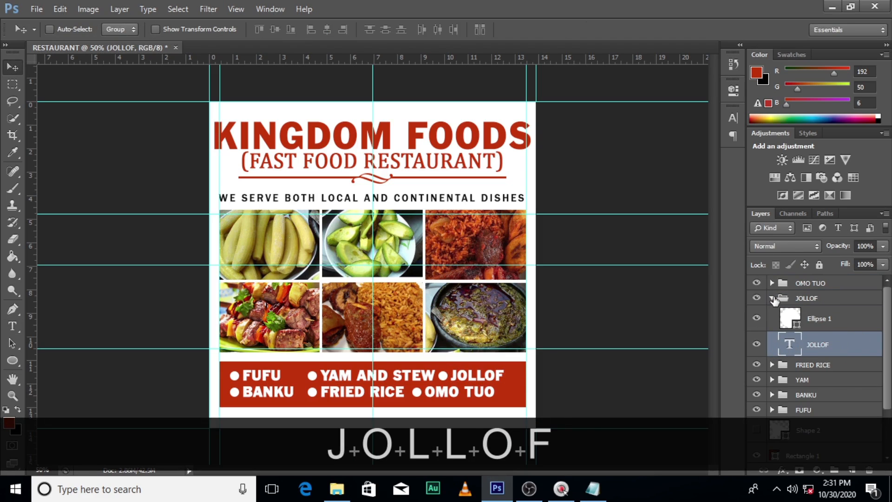
pyautogui.click(772, 298)
# - Nudge the JOLLOF group slightly right to leave a clear gap after YAM AND STEW
pyautogui.click(810, 298)
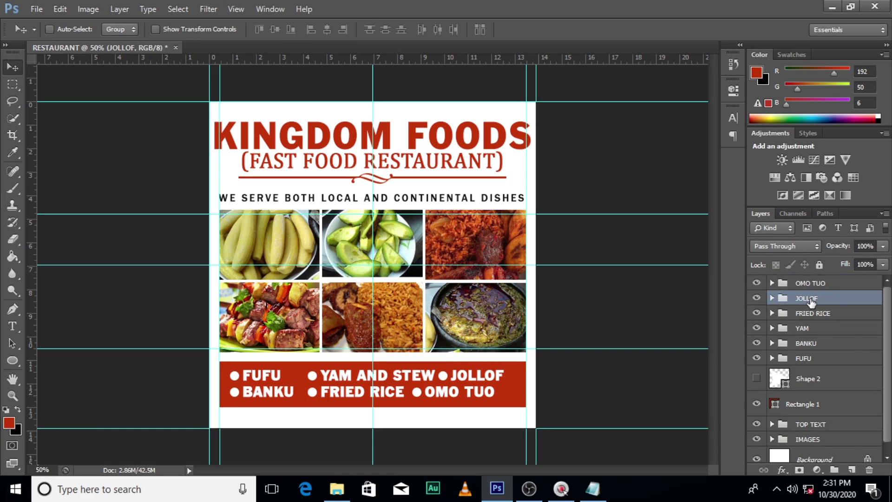
pyautogui.press('Right')
pyautogui.press('Right')
pyautogui.press('Right')
pyautogui.press('Right')
pyautogui.press('Right')
pyautogui.press('Right')
pyautogui.press('Right')
pyautogui.press('Right')
pyautogui.press('Right')
pyautogui.press('Right')
pyautogui.press('Right')
pyautogui.press('Right')
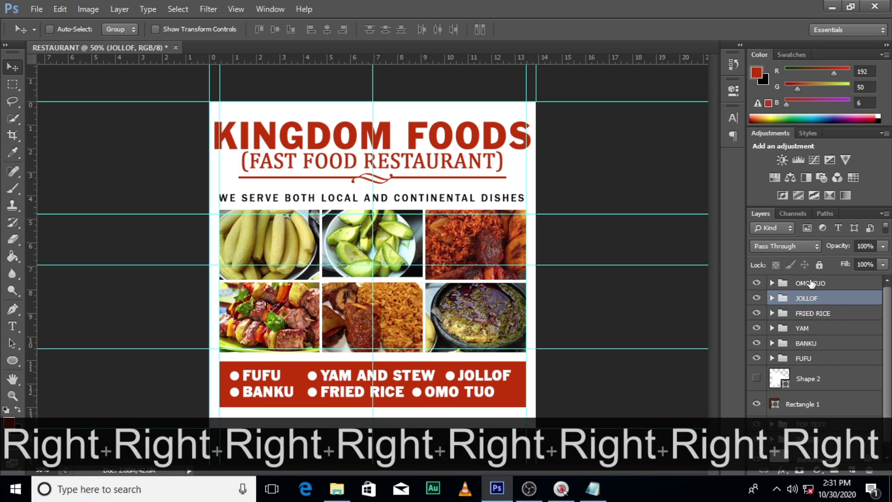
# - Nudge the OMO TUO group a little to the right, away from FRIED RICE
pyautogui.click(806, 286)
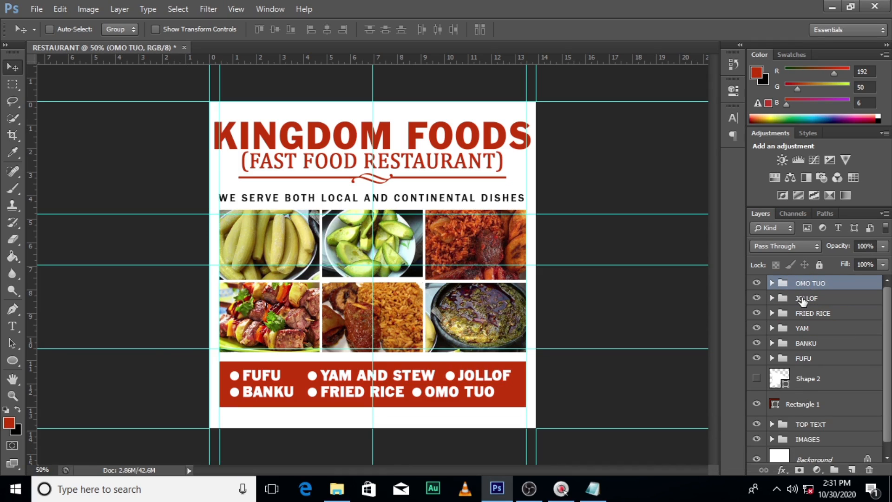
pyautogui.press('Right')
pyautogui.press('Right')
pyautogui.press('Right')
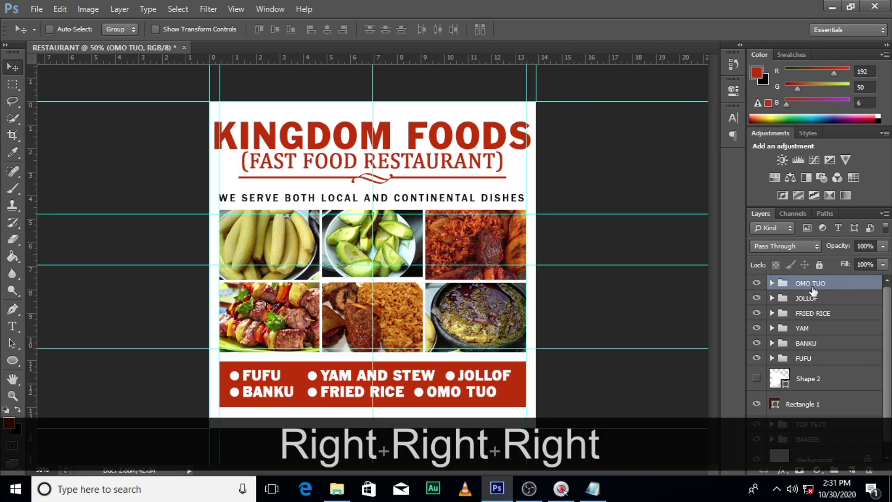
# - Nudge the YAM group left to balance its spacing between FUFU and JOLLOF, keeping it level with the top row
pyautogui.click(803, 328)
pyautogui.press('Down')
pyautogui.press('Left')
pyautogui.press('Left')
pyautogui.press('Left')
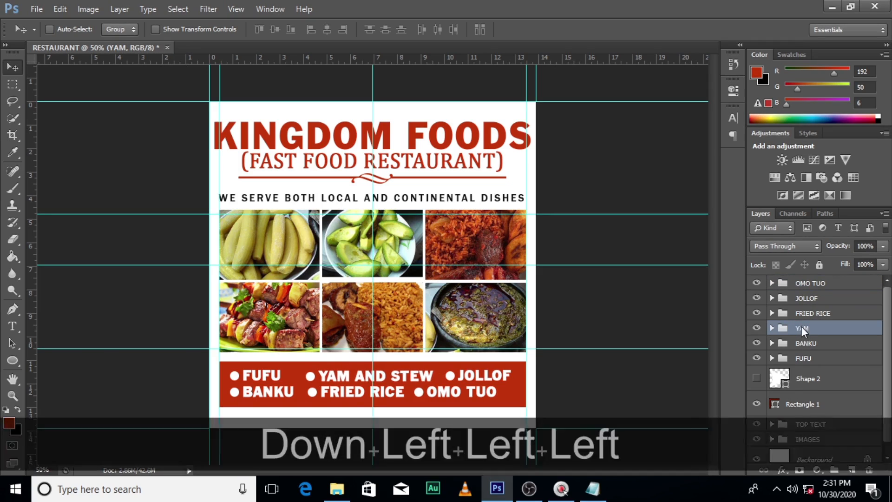
pyautogui.press('Left')
pyautogui.hotkey('ctrl', 'z')
pyautogui.press('Left')
pyautogui.press('Left')
pyautogui.press('Left')
pyautogui.press('Left')
pyautogui.press('Left')
pyautogui.press('Left')
pyautogui.press('Left')
pyautogui.press('Left')
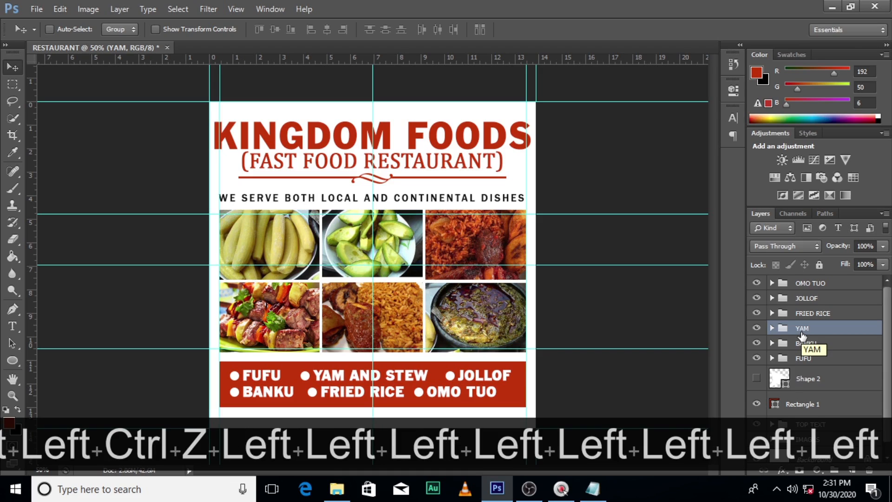
# - Group the six dish groups from OMO TUO to FUFU together and name the new group FOOD DETAIL
pyautogui.click(807, 283)
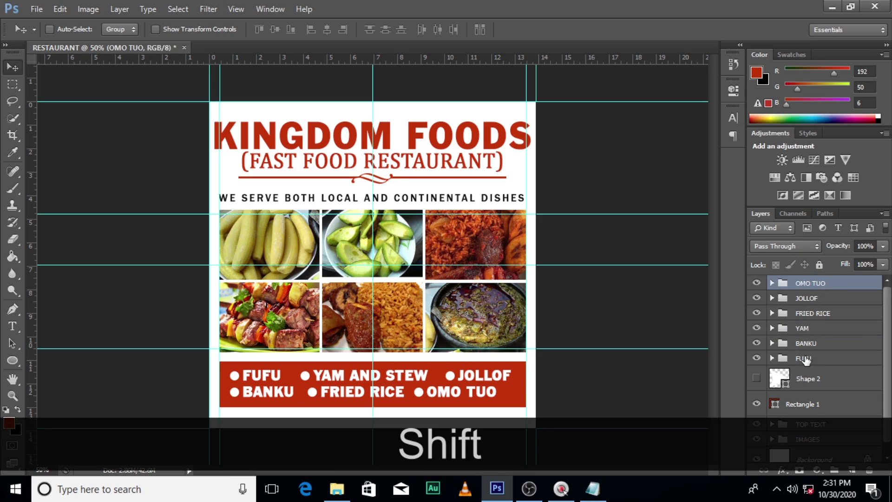
pyautogui.keyDown('shift'); pyautogui.click(806, 359); pyautogui.keyUp('shift')
pyautogui.click(835, 470)
pyautogui.doubleClick(807, 283)
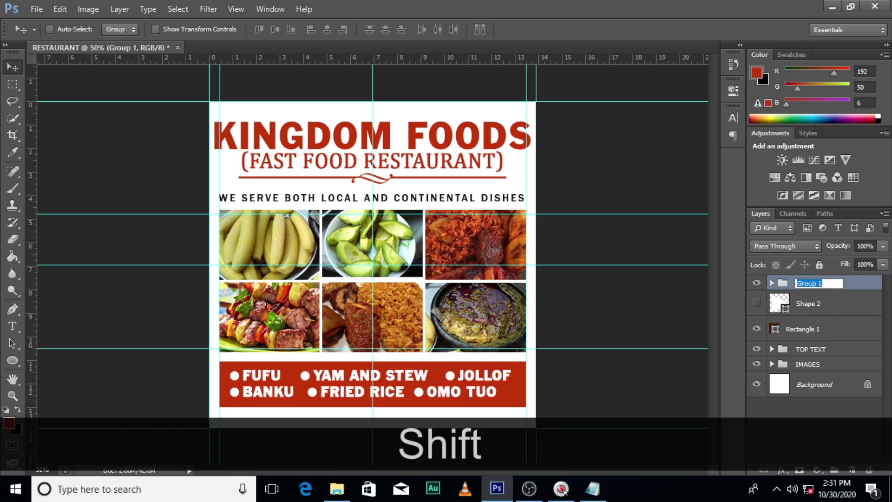
pyautogui.write('RI')
pyautogui.press('BackSpace')
pyautogui.press('BackSpace')
pyautogui.press('BackSpace')
pyautogui.press('BackSpace')
pyautogui.write('D')
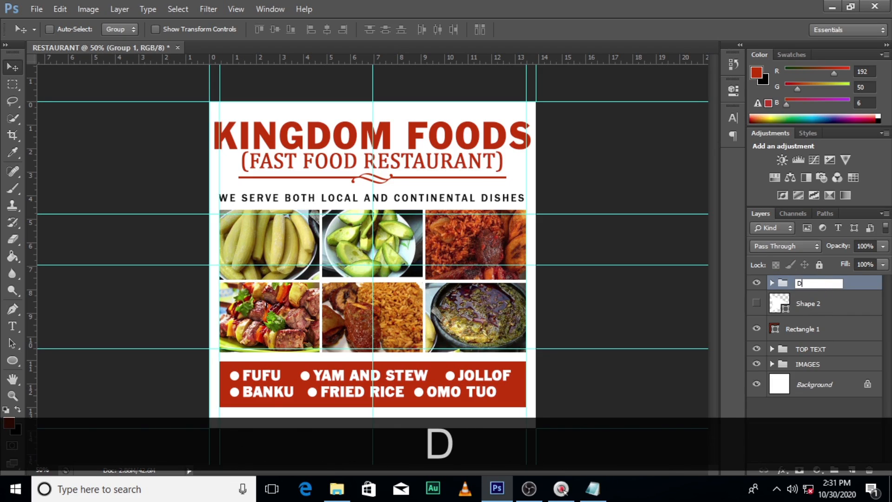
pyautogui.press('BackSpace')
pyautogui.write('FOOD ')
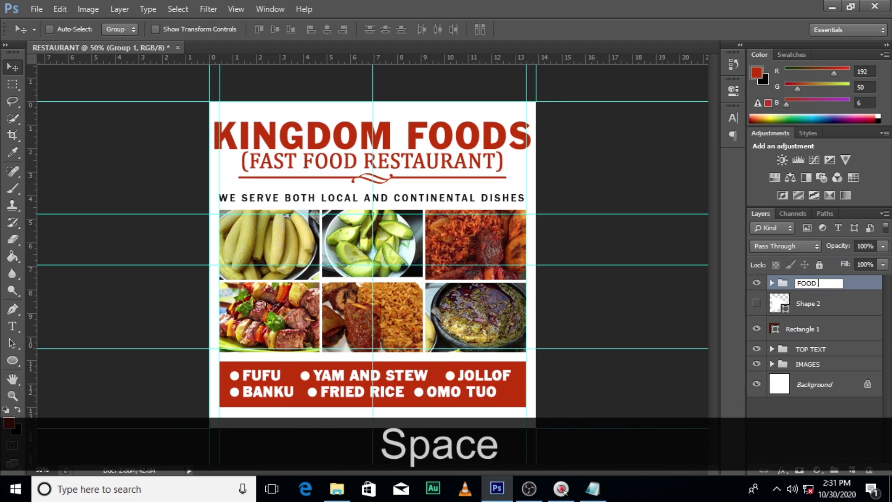
pyautogui.write('DETAIL')
pyautogui.press('Return')
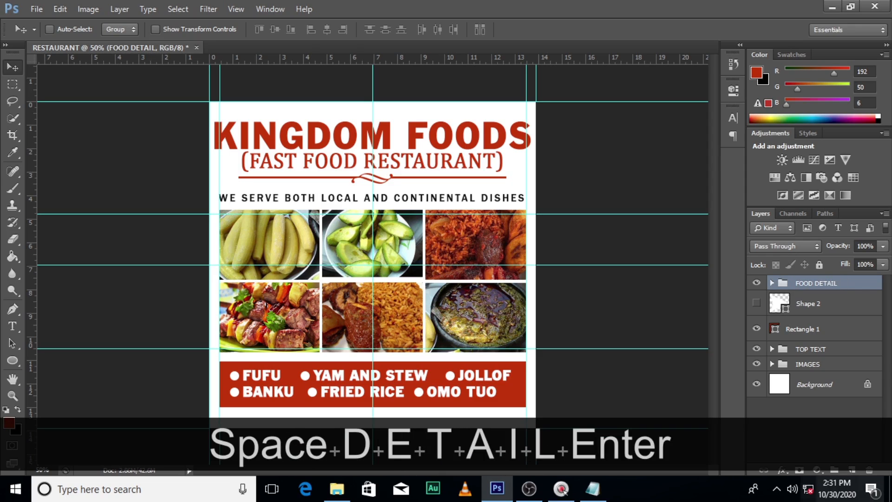
# - Add a drop shadow to the FOOD DETAIL group with a distance of 2 px and a size of 2 px
pyautogui.doubleClick(856, 290)
pyautogui.click(521, 300)
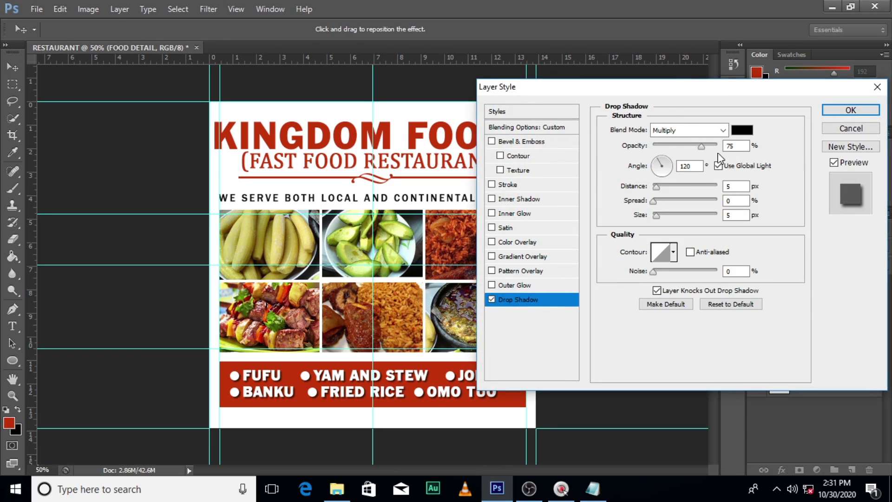
pyautogui.doubleClick(736, 187)
pyautogui.write('2')
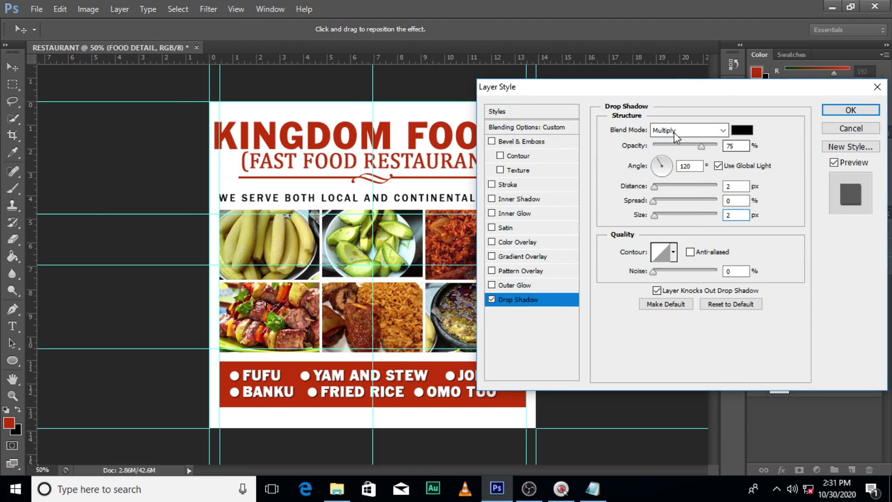
pyautogui.click(834, 114)
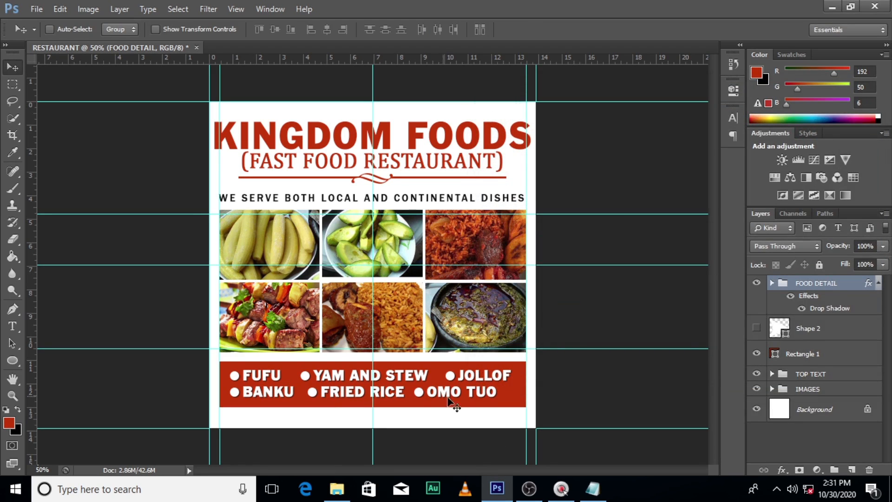
# - Try nudging the FOOD DETAIL group upward within the red bar, and undo the move
pyautogui.click(808, 284)
pyautogui.press('v')
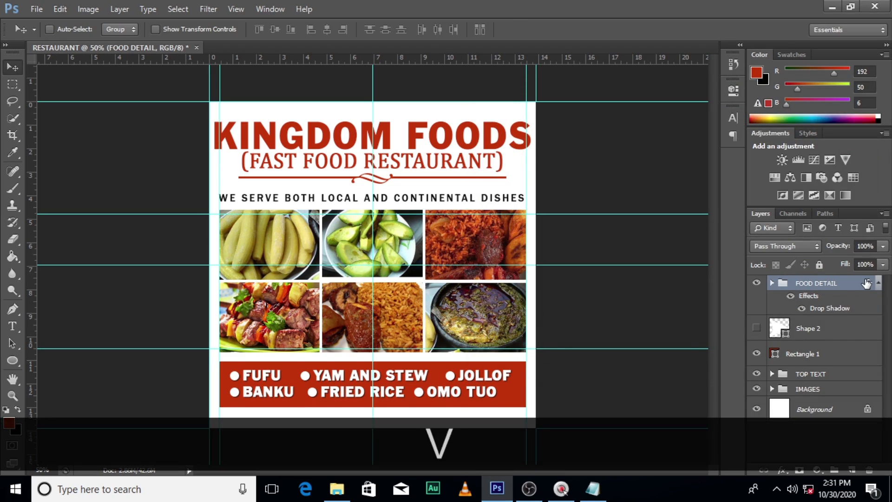
pyautogui.press('Up')
pyautogui.press('Up')
pyautogui.press('Up')
pyautogui.press('Up')
pyautogui.hotkey('ctrl', 'z')
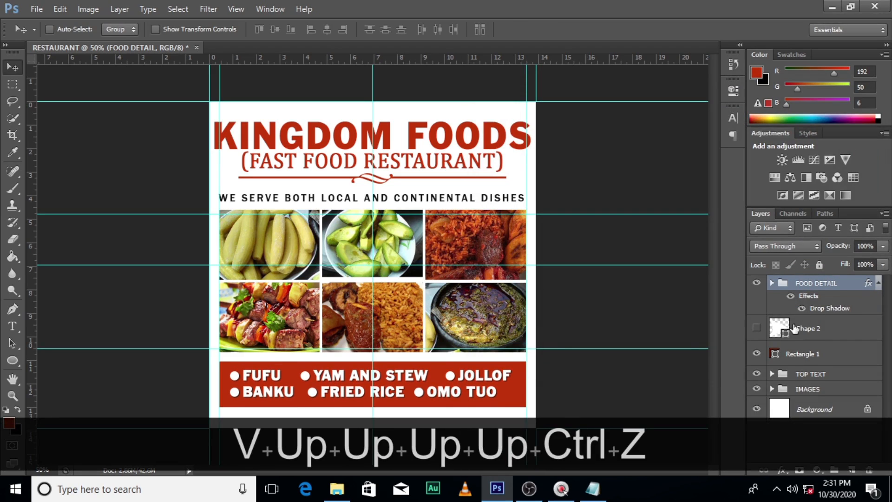
# - Select Rectangle 1 together with the FOOD DETAIL group and nudge both upward, closer to the food grid
pyautogui.click(775, 354)
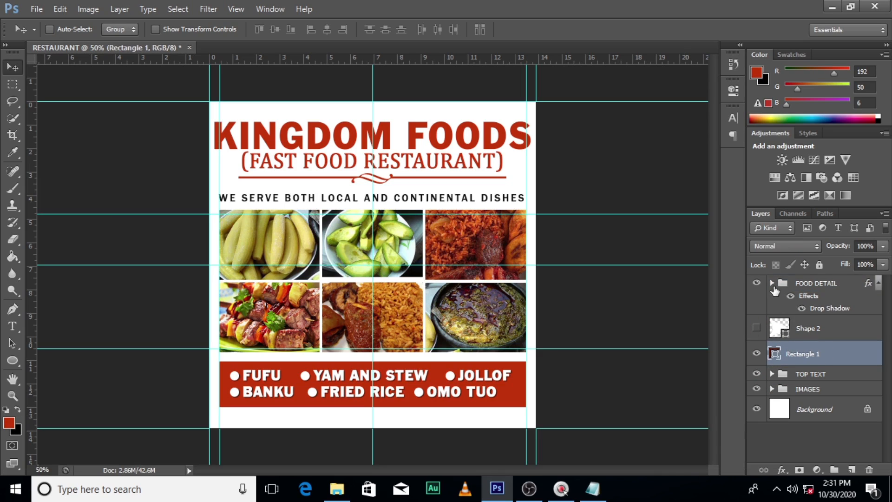
pyautogui.moveTo(799, 356); pyautogui.dragTo(810, 285)
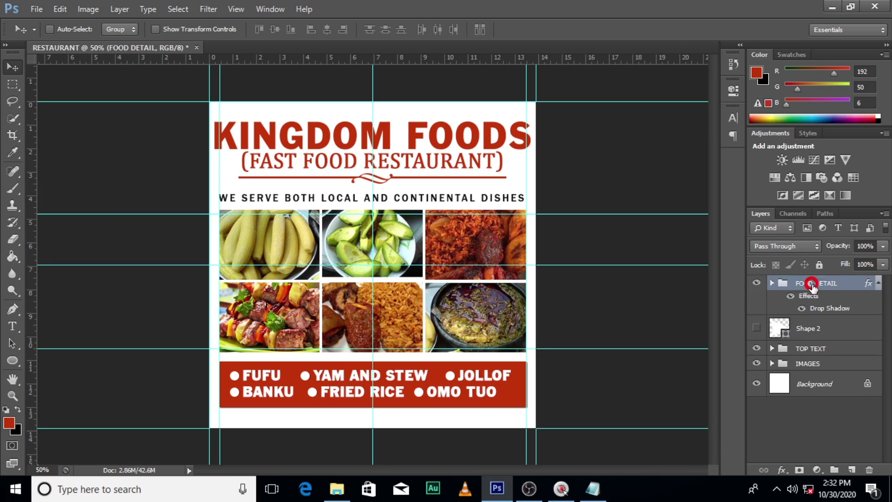
pyautogui.hotkey('ctrl', 'z')
pyautogui.keyDown('ctrl'); pyautogui.click(828, 284); pyautogui.keyUp('ctrl')
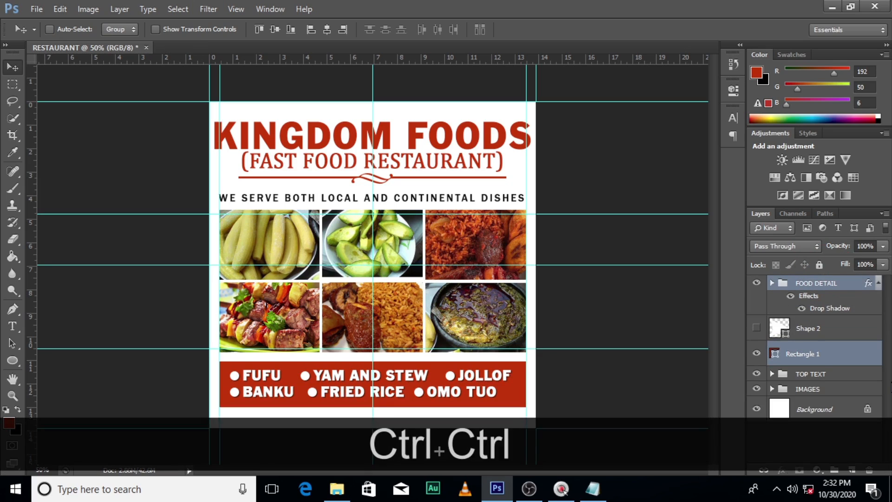
pyautogui.press('v')
pyautogui.press('Up')
pyautogui.press('Up')
pyautogui.press('Up')
pyautogui.press('Up')
pyautogui.press('Up')
pyautogui.press('Up')
pyautogui.press('Up')
pyautogui.press('Up')
pyautogui.press('Up')
pyautogui.press('Up')
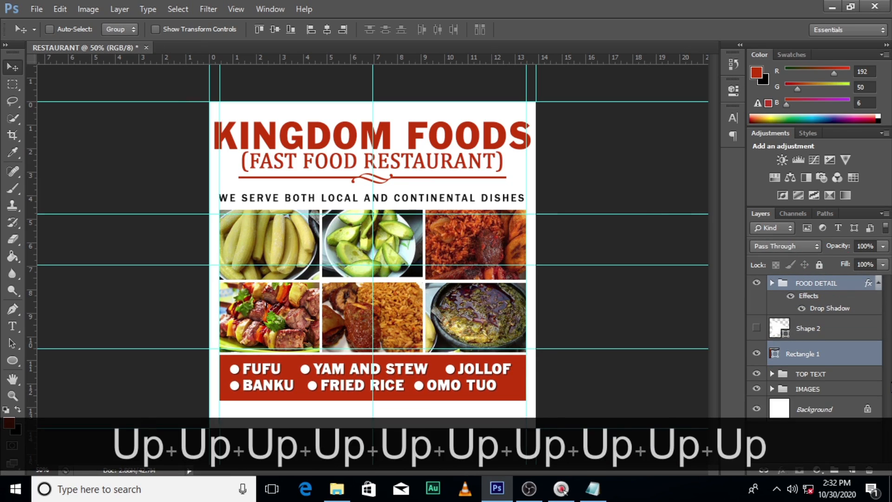
# - Add a text line with two phone numbers separated by a slash in the white strip below the red bar
pyautogui.press('ctrl')
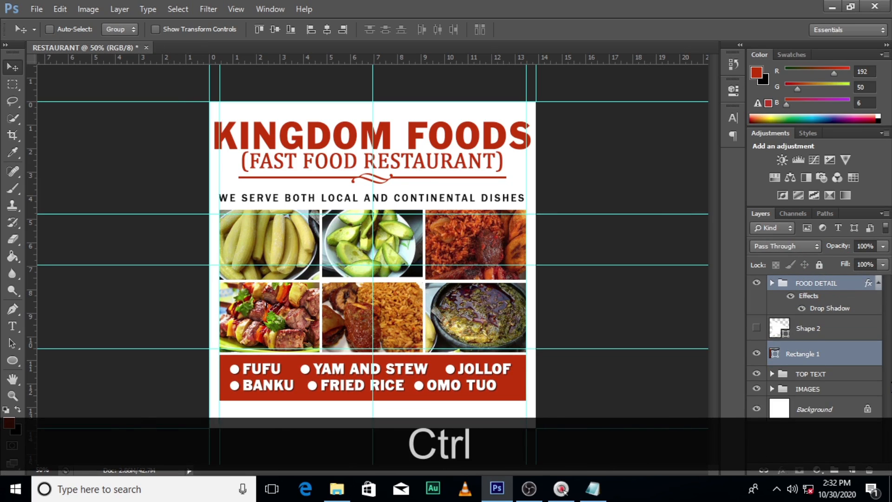
pyautogui.press('t')
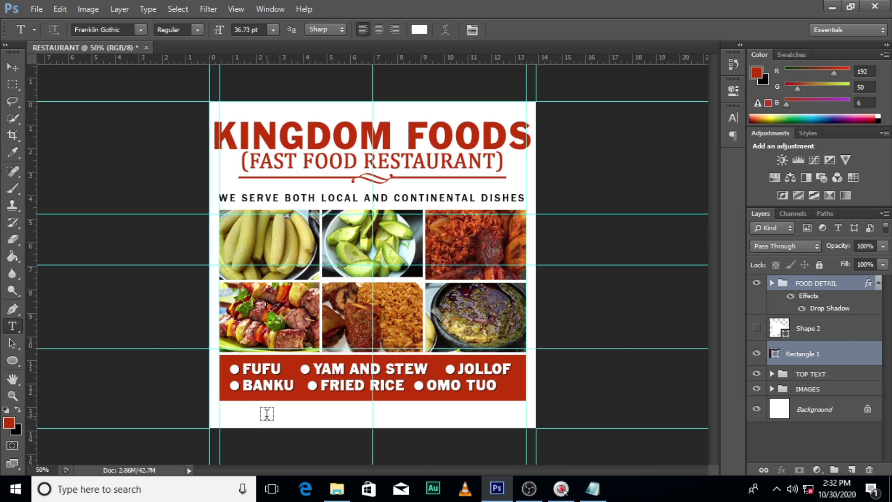
pyautogui.click(267, 416)
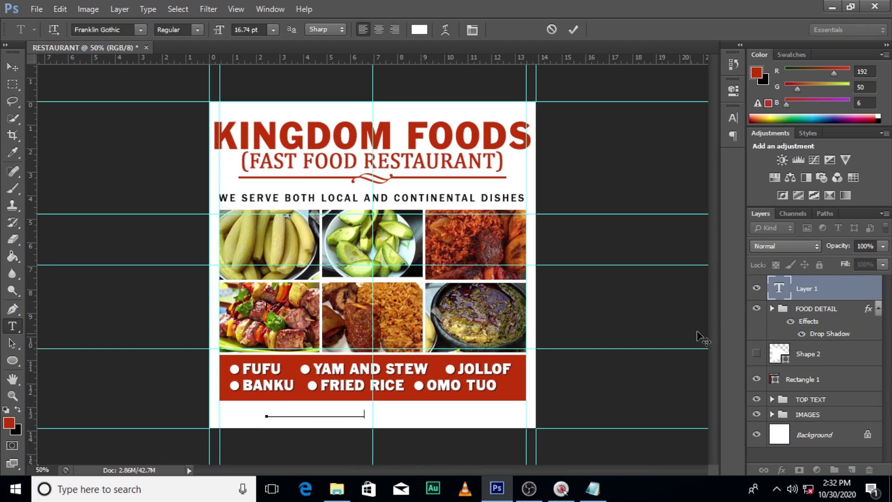
pyautogui.click(790, 289)
# - Set the phone number text's colour to near-black #171717
pyautogui.click(733, 118)
pyautogui.click(687, 205)
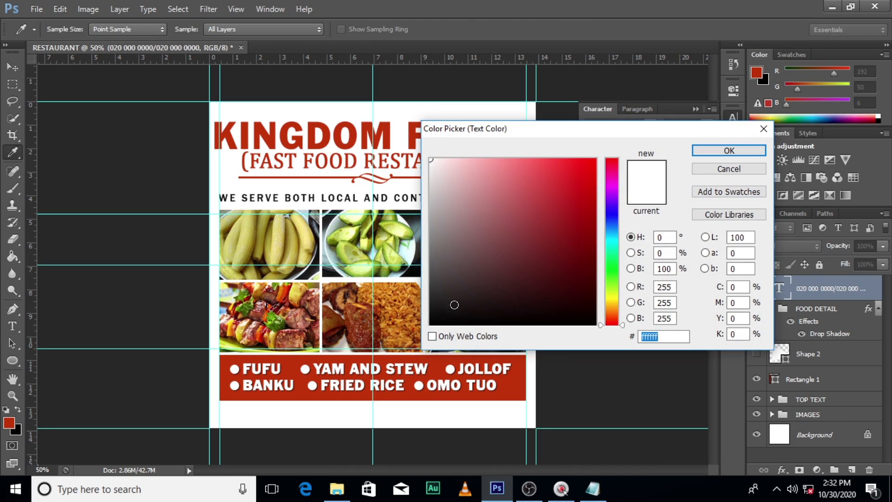
pyautogui.click(432, 309)
pyautogui.click(724, 151)
# - Enlarge the phone number line to about 43 pt and nudge it slightly up and left beneath the red bar
pyautogui.hotkey('ctrl', 't')
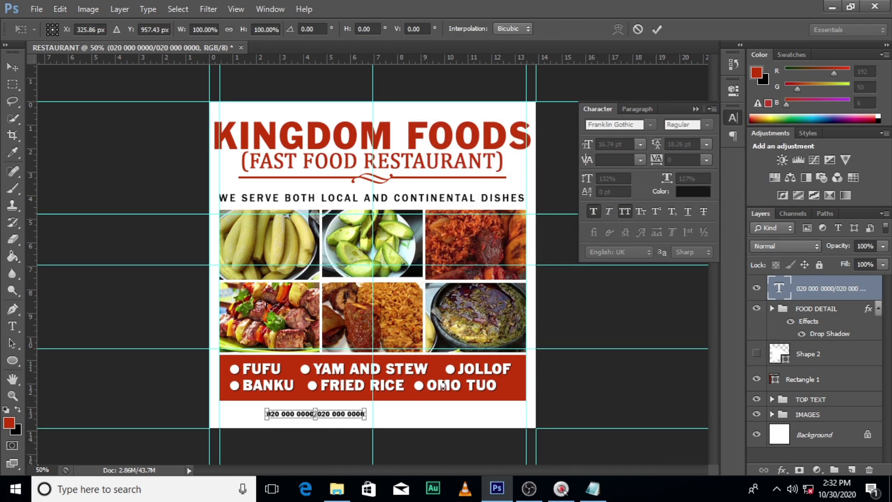
pyautogui.moveTo(367, 420); pyautogui.dragTo(524, 408)
pyautogui.press('Return')
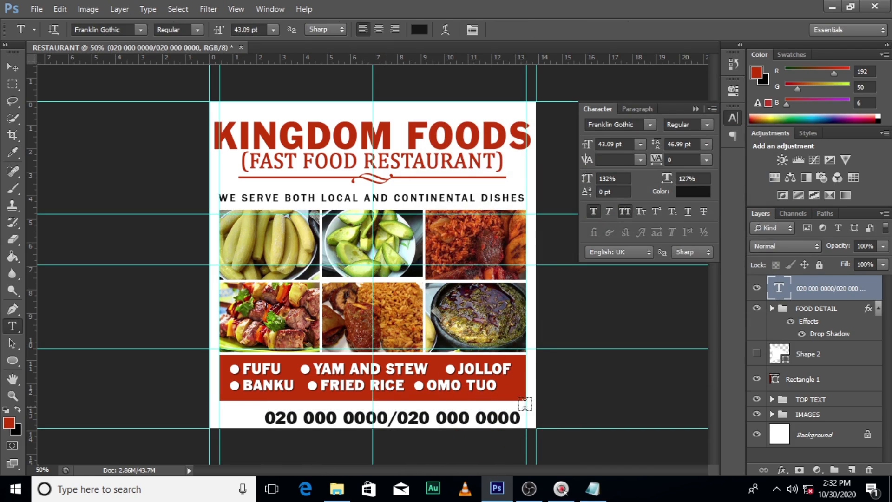
pyautogui.press('v')
pyautogui.press('Up')
pyautogui.press('Up')
pyautogui.press('Up')
pyautogui.press('Left')
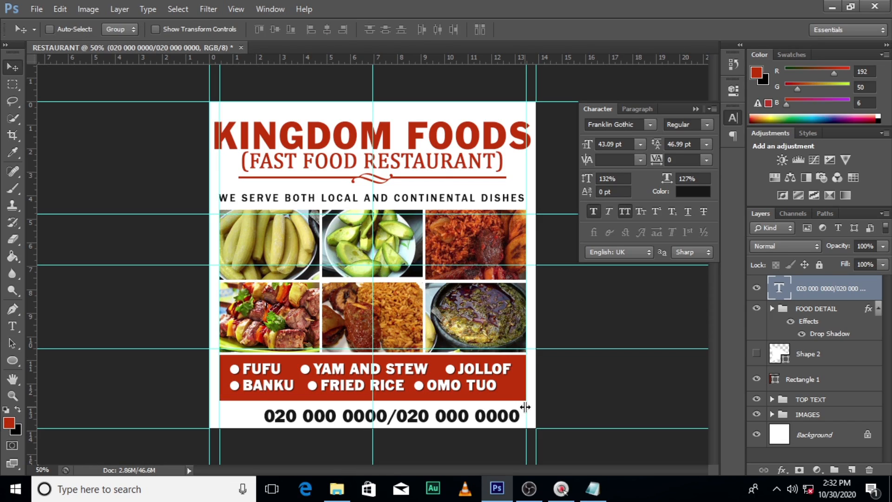
# - Scale the phone number line up to about 45 pt and nudge it so it ends at the right margin guide
pyautogui.hotkey('ctrl', 't')
pyautogui.moveTo(520, 430); pyautogui.dragTo(523, 428)
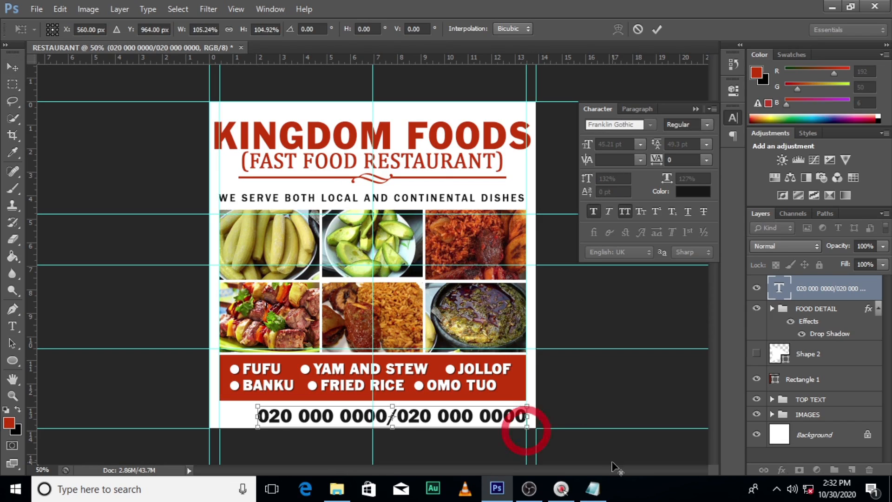
pyautogui.press('Return')
pyautogui.press('Up')
pyautogui.press('Left')
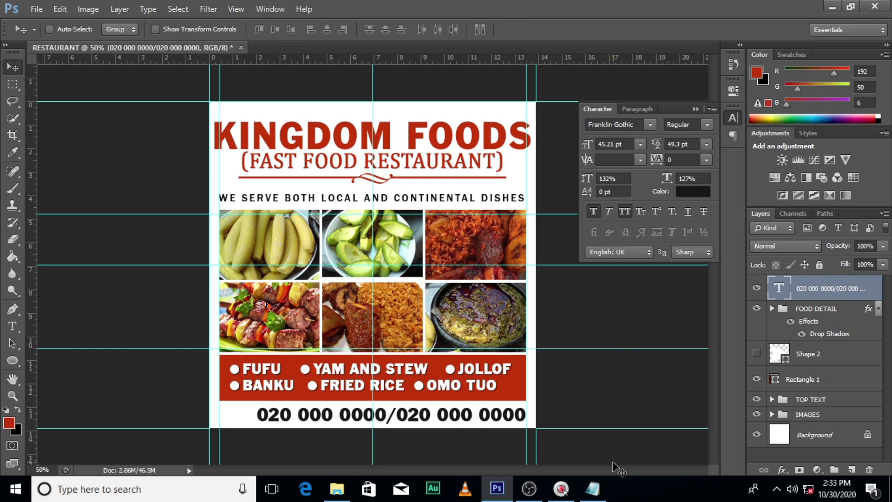
# - Enlarge the phone number line to about 49 pt and shift it left until it ends at the right margin guide
pyautogui.hotkey('ctrl', 't')
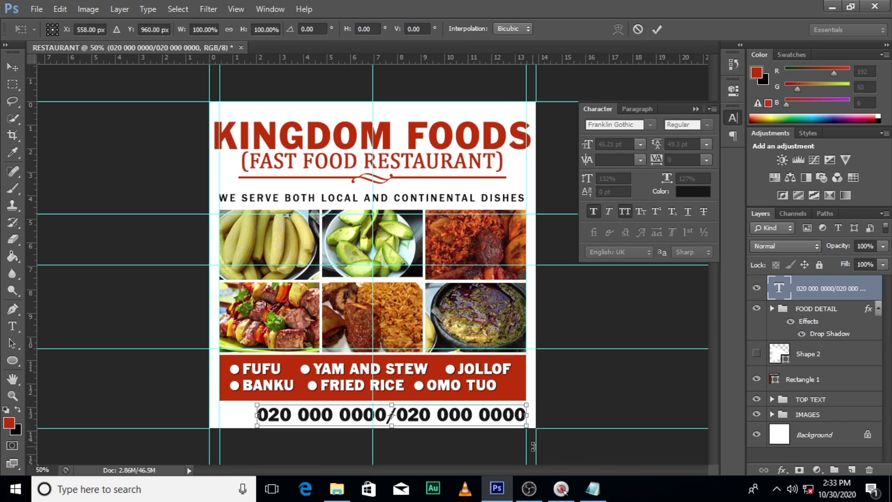
pyautogui.moveTo(525, 427); pyautogui.dragTo(534, 427)
pyautogui.press('Return')
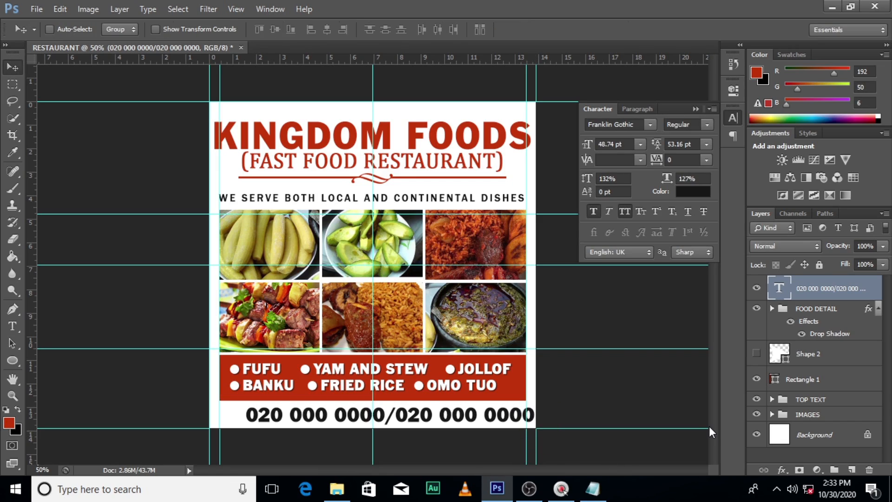
pyautogui.hotkey('shift', 'Left')
pyautogui.hotkey('shift', 'Left')
pyautogui.hotkey('shift', 'Left')
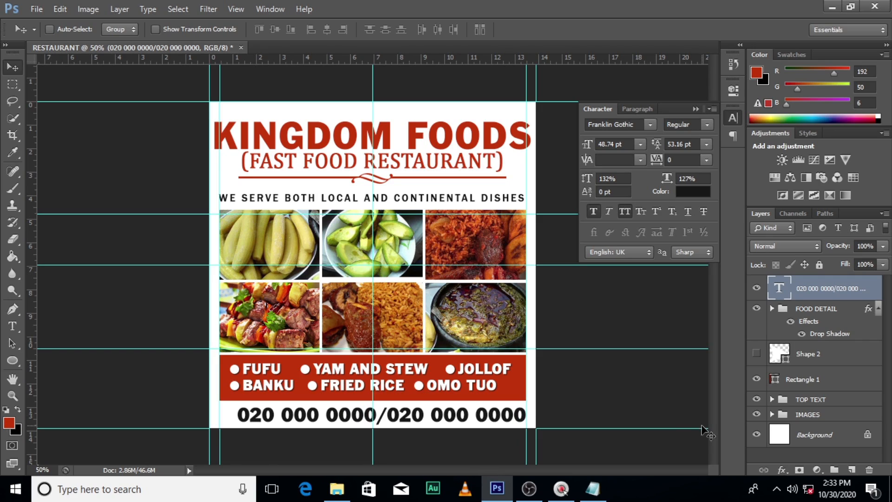
# - Place the phone icon image 6 from the file folder, scale it to about 8.7%, and position it before the phone numbers
pyautogui.click(336, 488)
pyautogui.moveTo(470, 150); pyautogui.dragTo(354, 419)
pyautogui.moveTo(541, 431); pyautogui.dragTo(402, 287)
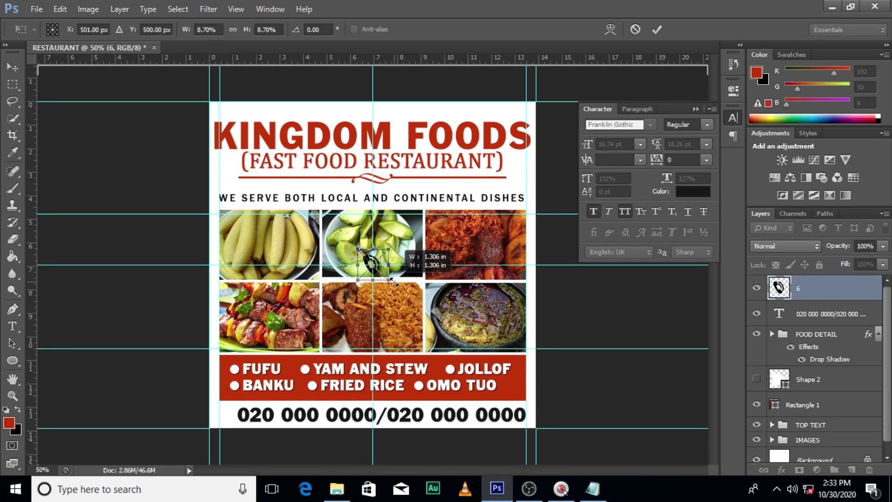
pyautogui.press('Return')
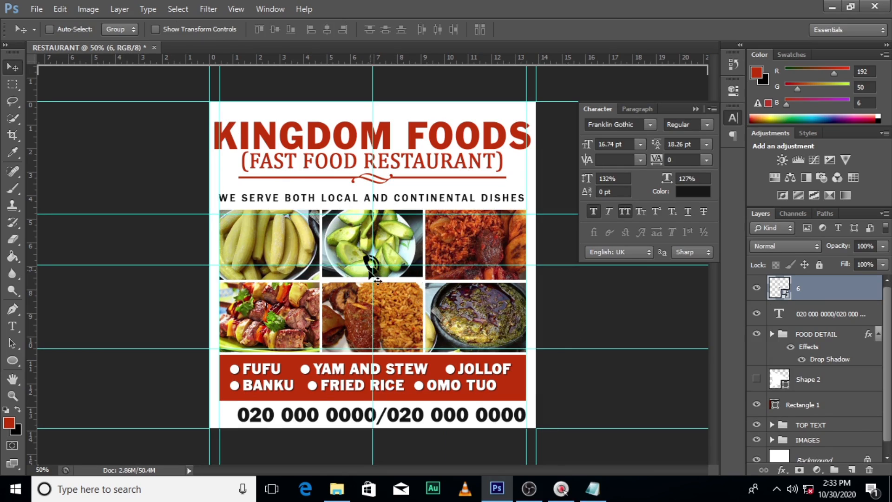
pyautogui.moveTo(377, 281); pyautogui.dragTo(235, 430)
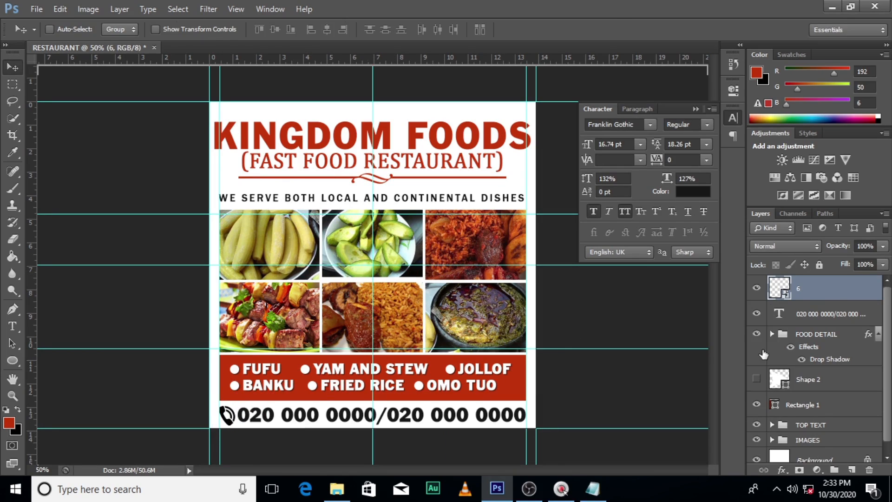
# - Give the phone icon a colour overlay of #171717, sampled from the phone number text
pyautogui.doubleClick(824, 292)
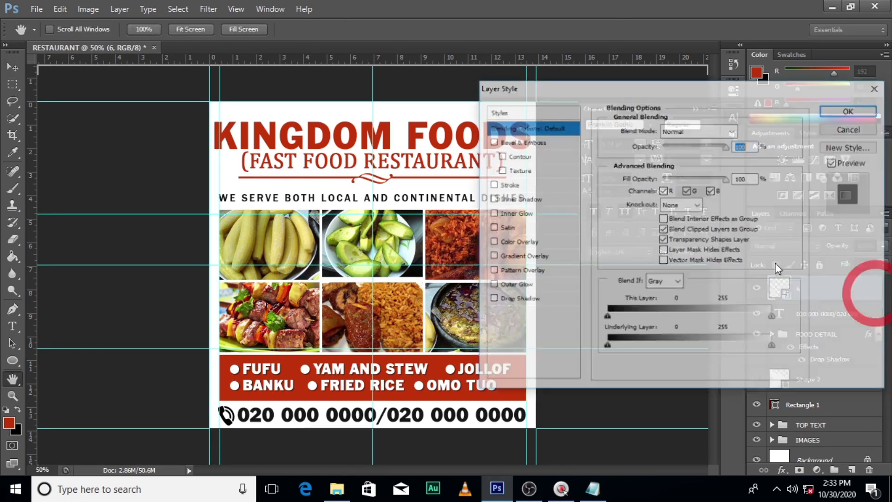
pyautogui.click(523, 242)
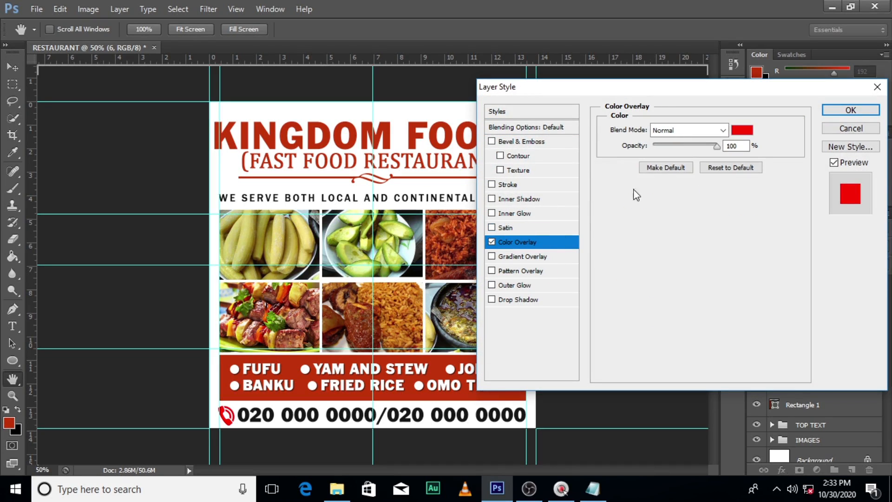
pyautogui.click(743, 131)
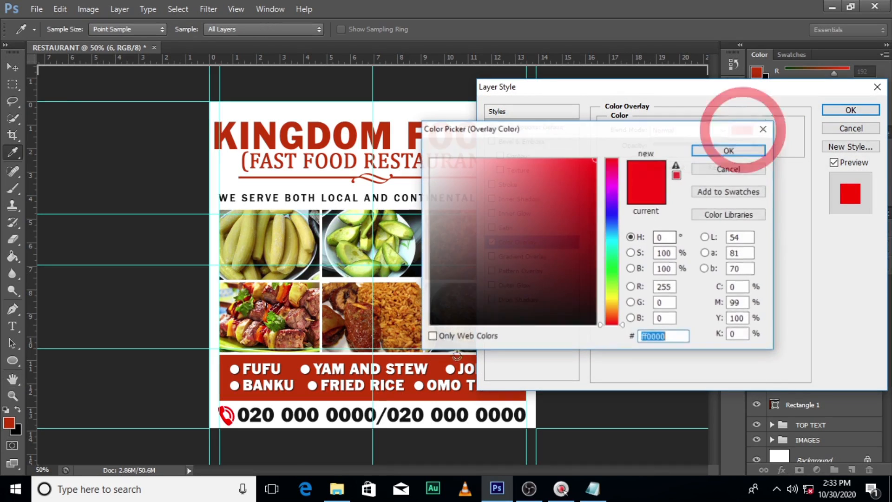
pyautogui.click(335, 412)
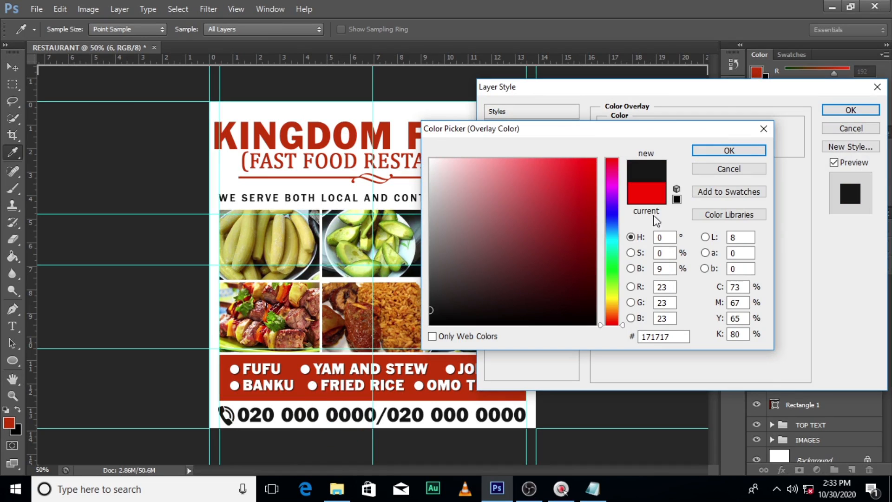
pyautogui.click(731, 151)
pyautogui.click(843, 112)
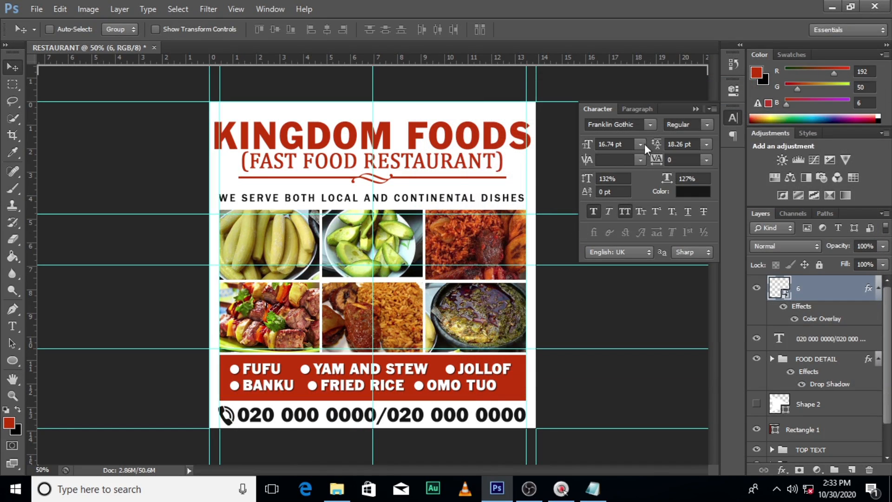
# - Collapse the character settings and hide the guides on the flyer
pyautogui.click(695, 110)
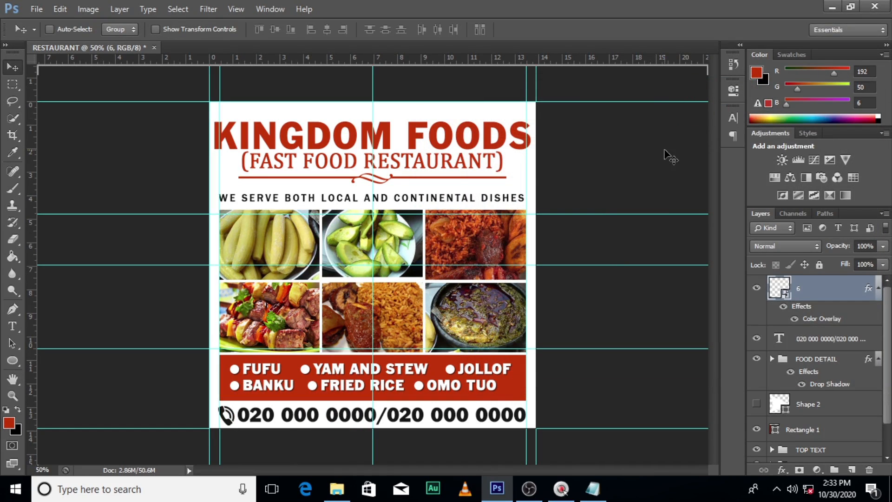
pyautogui.hotkey('ctrl', ';')
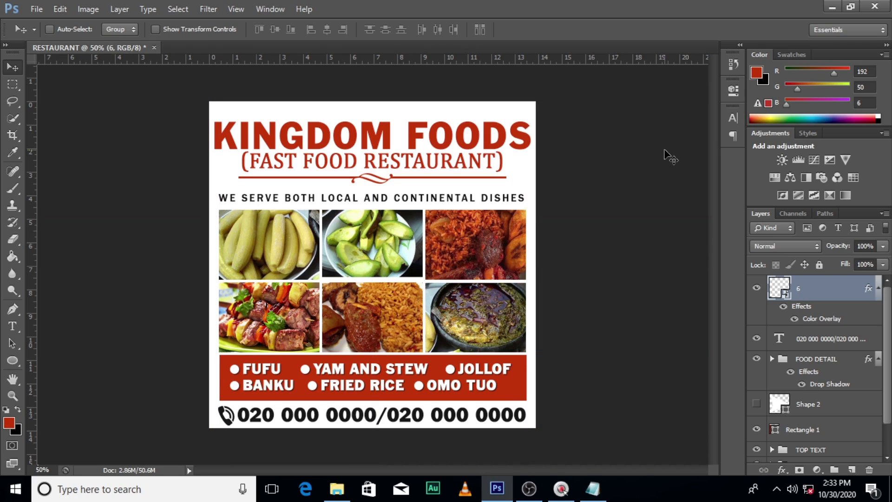